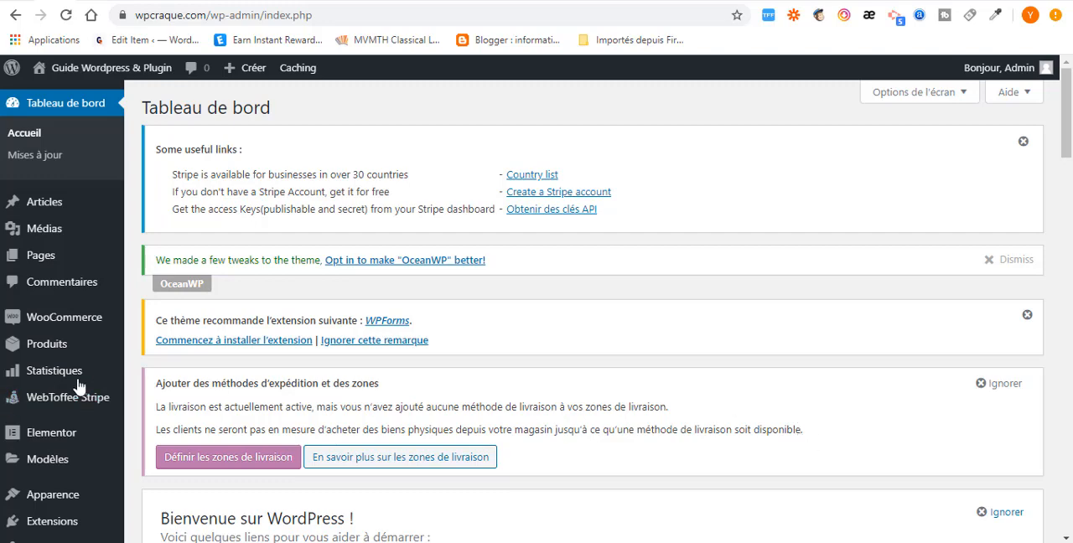
# - Search the catalogue of new WordPress extensions for "wpforms"
pyautogui.scroll(-2, 84, 453)
pyautogui.moveTo(63, 381)
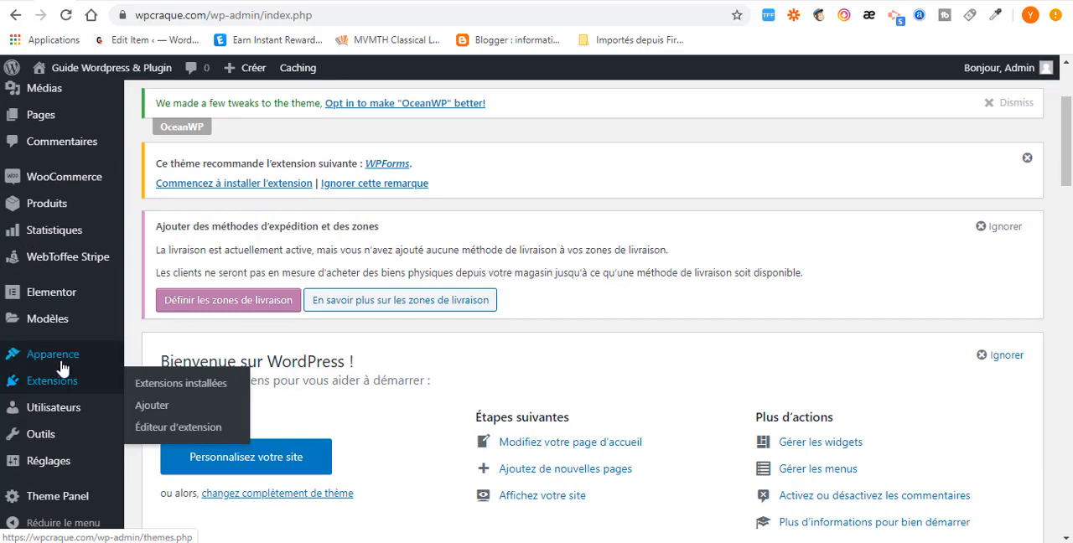
pyautogui.click(156, 409)
pyautogui.scroll(-1, 872, 477)
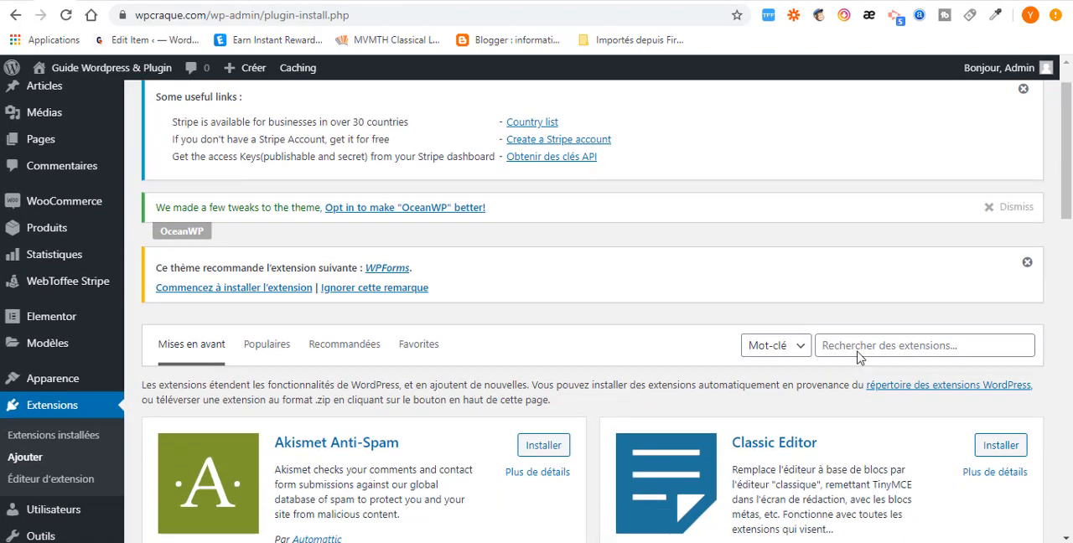
pyautogui.click(858, 343)
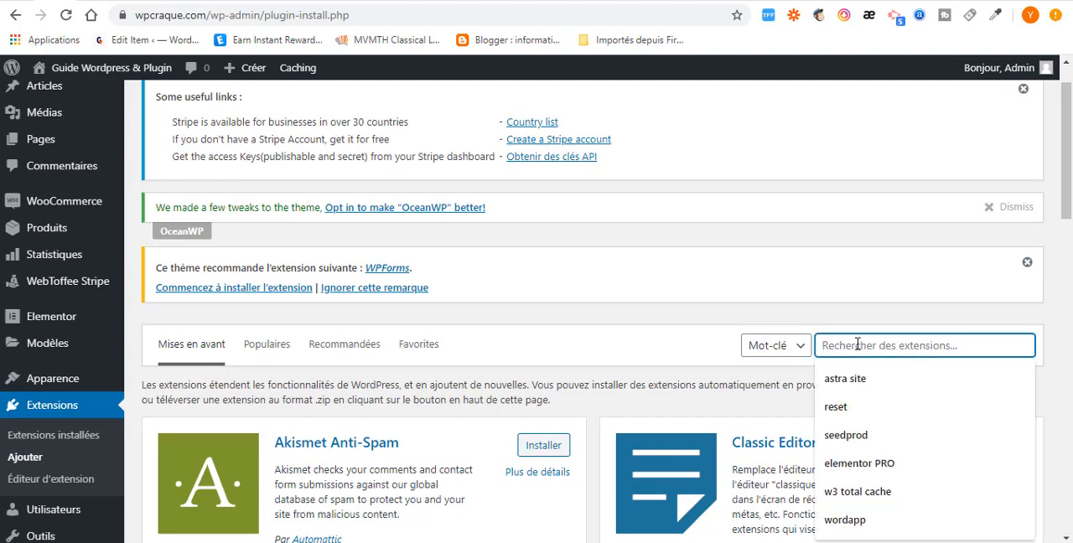
pyautogui.write('wpforms')
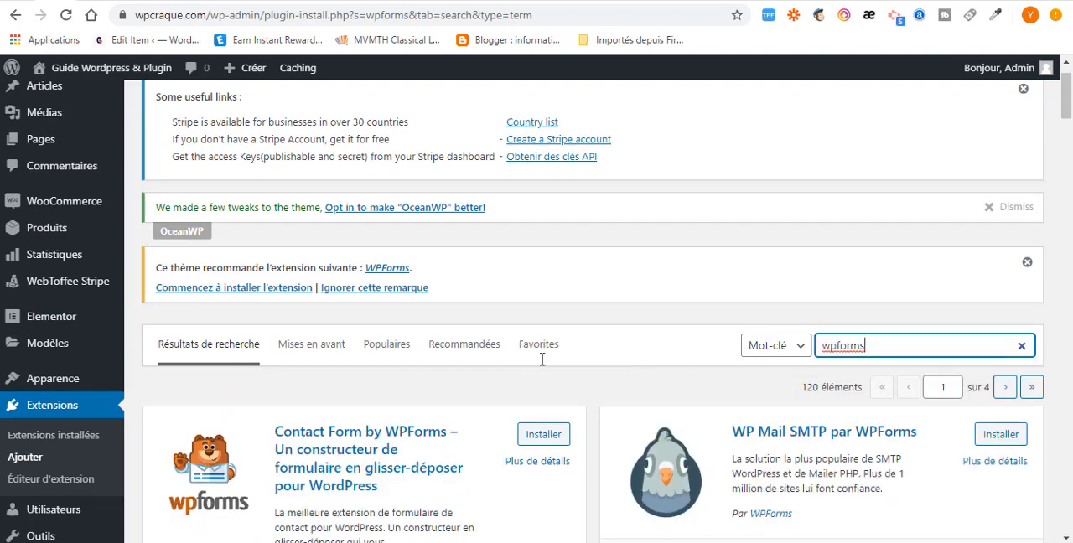
# - Install and activate the Contact Form by WPForms extension
pyautogui.scroll(-2, 553, 350)
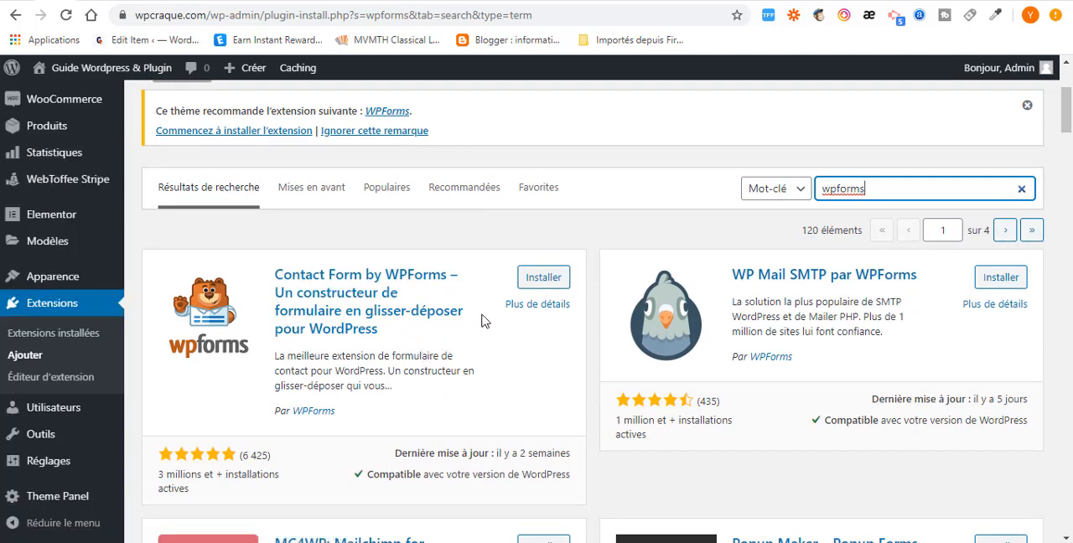
pyautogui.scroll(-1, 302, 425)
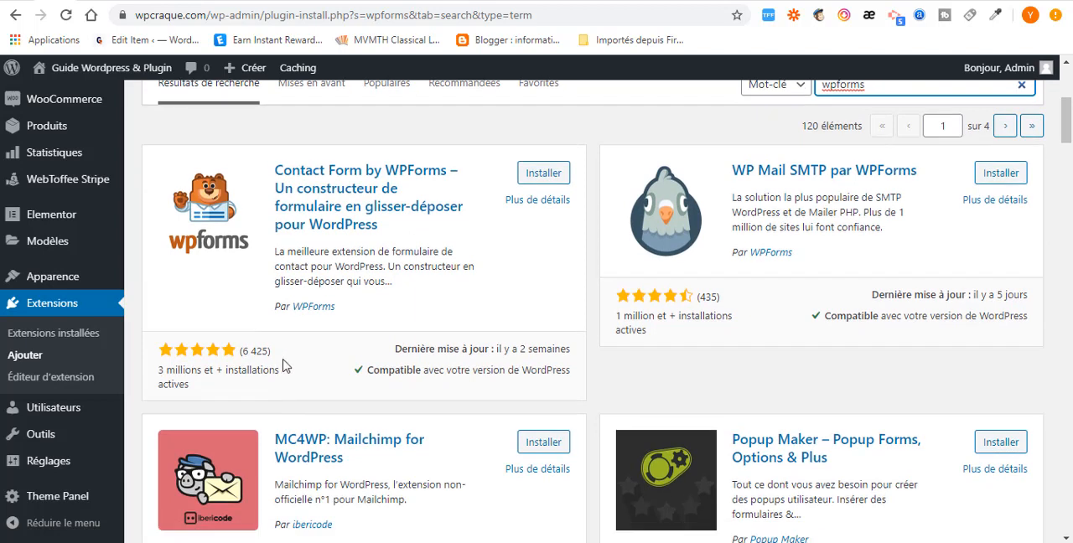
pyautogui.click(283, 359)
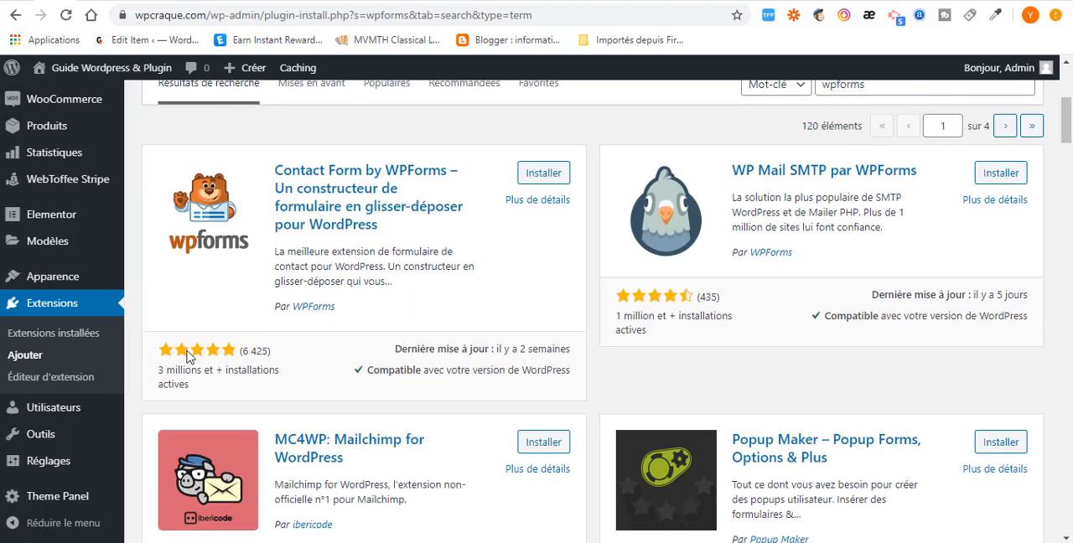
pyautogui.click(546, 176)
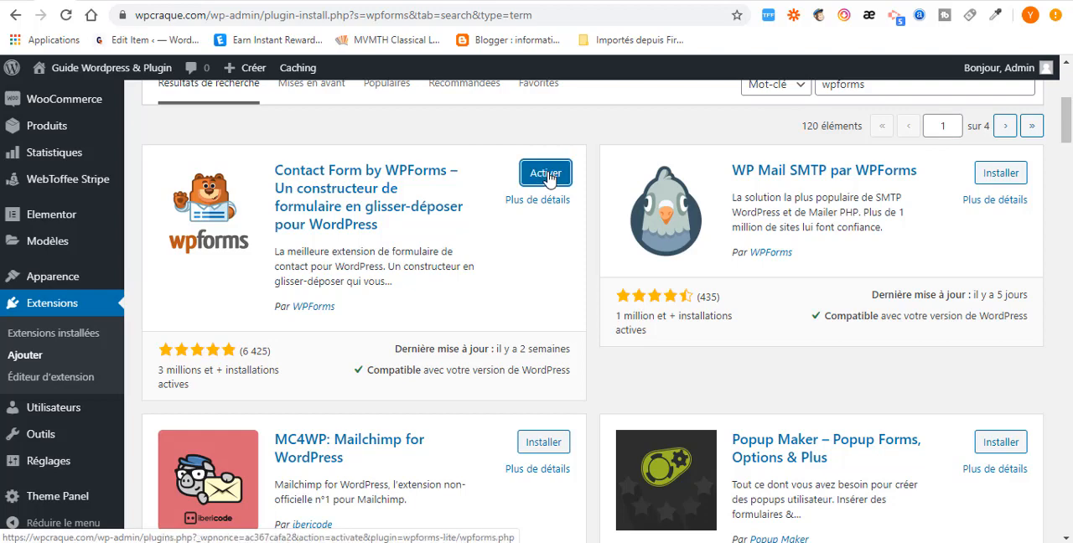
pyautogui.click(547, 176)
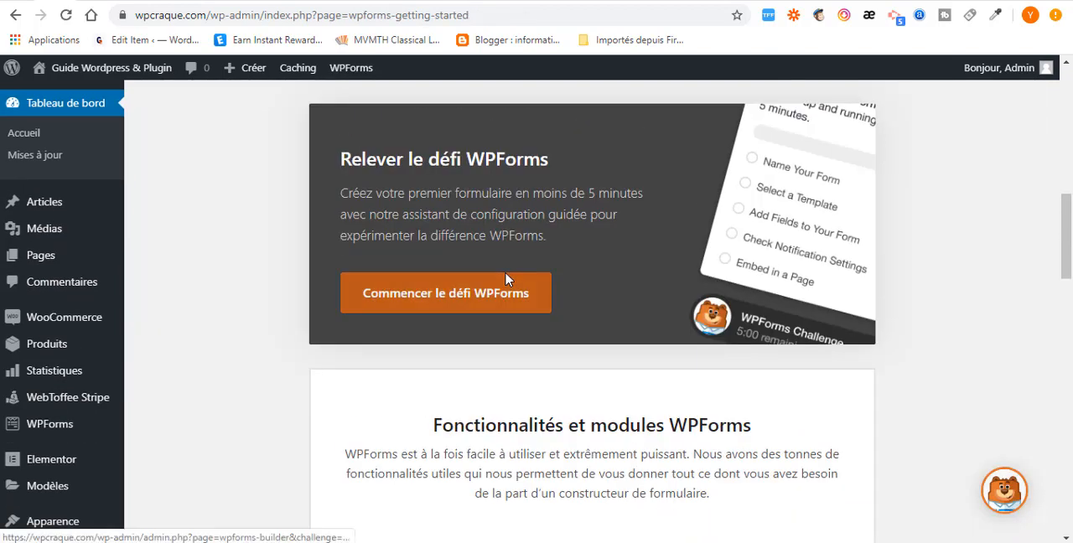
# - Start adding a new form in WPForms
pyautogui.scroll(-3, 505, 282)
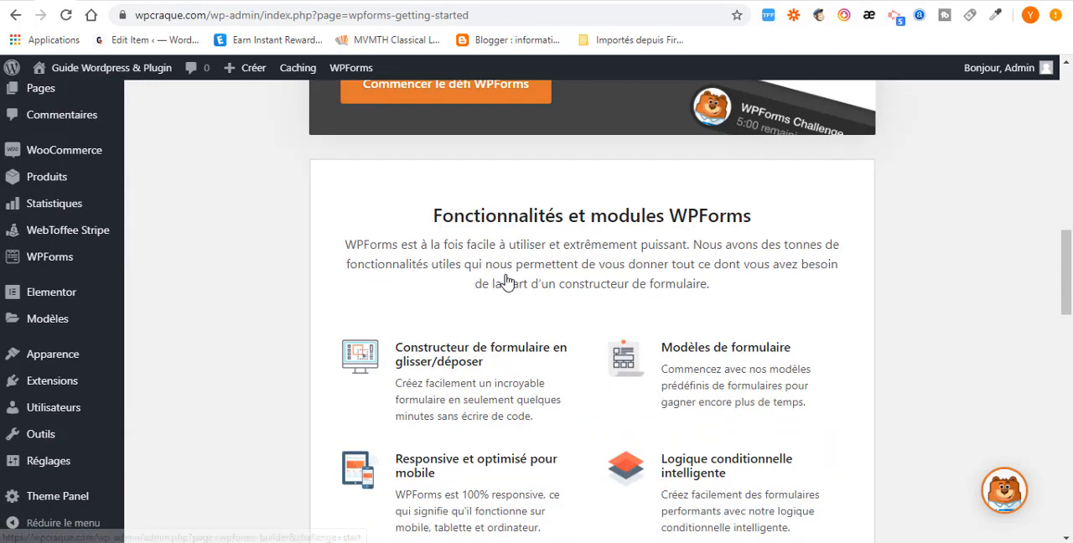
pyautogui.moveTo(38, 263)
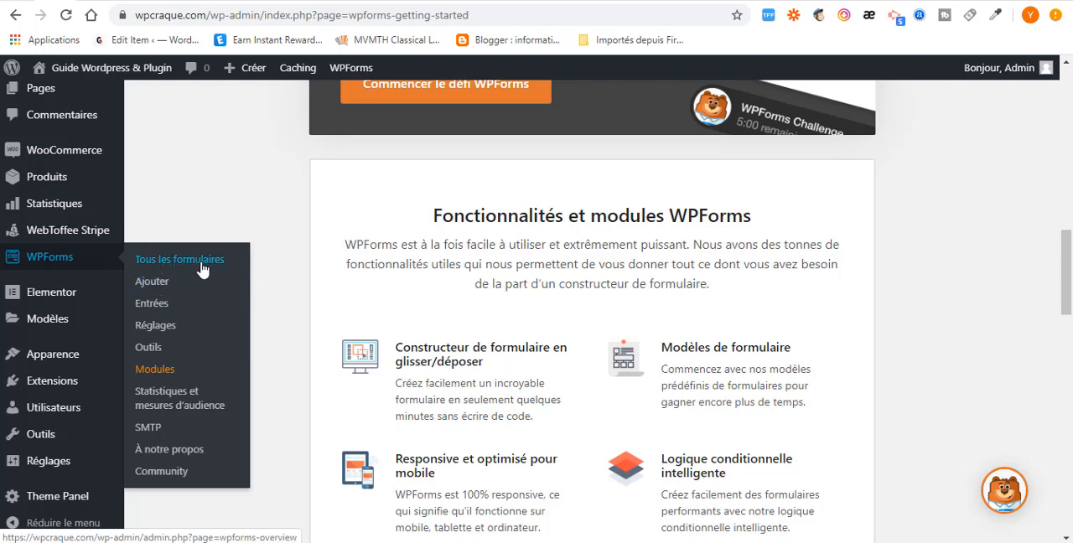
pyautogui.click(151, 285)
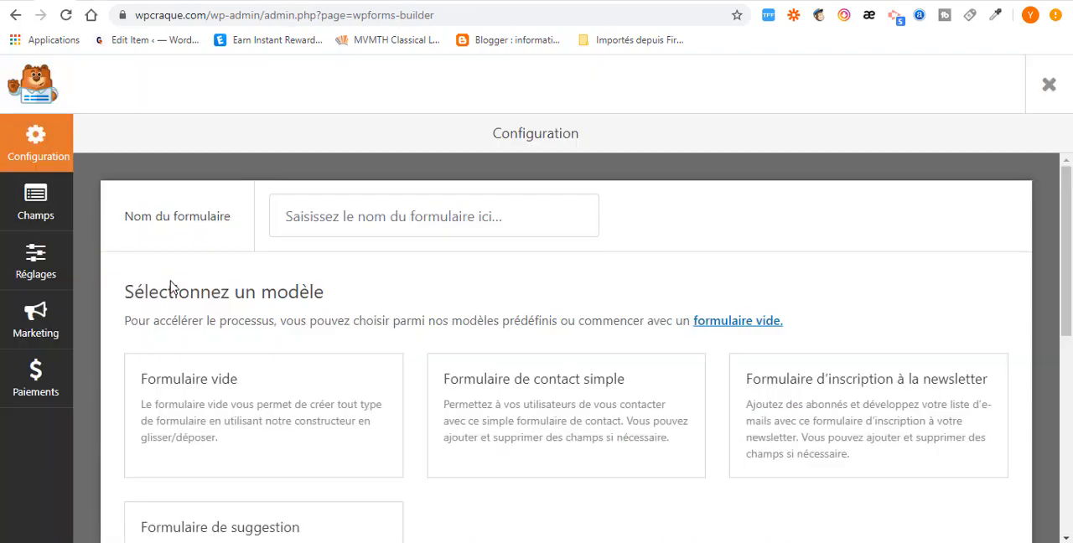
# - Review the available form templates and create a form from the "Formulaire de contact simple" template
pyautogui.click(520, 221)
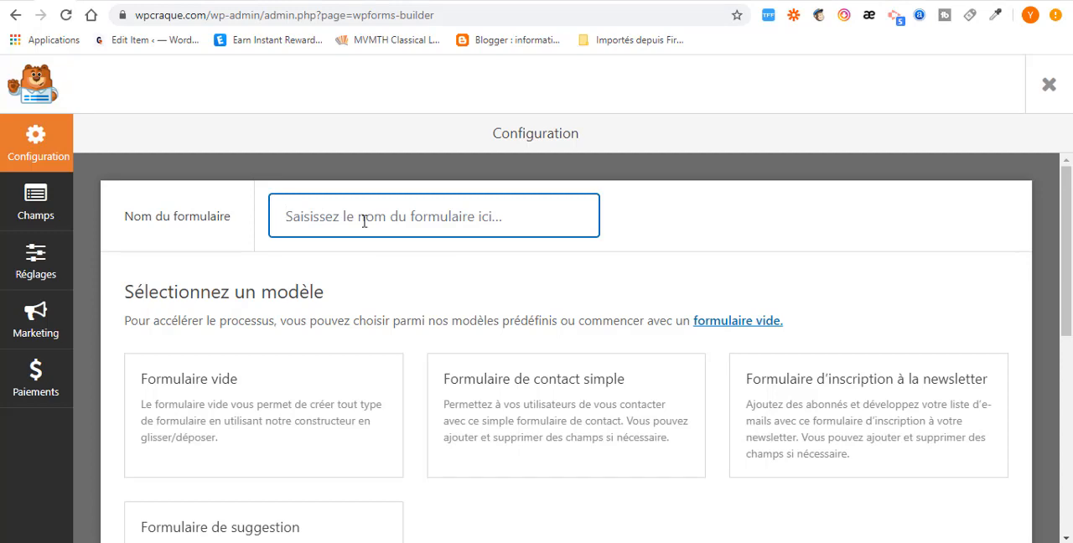
pyautogui.moveTo(252, 367)
pyautogui.scroll(-2, 351, 432)
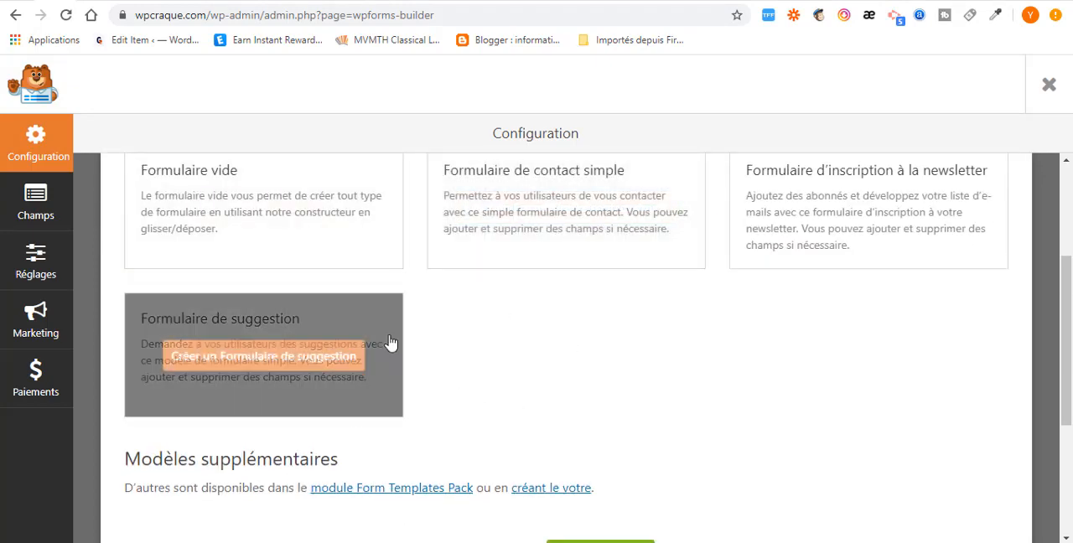
pyautogui.scroll(1, 450, 265)
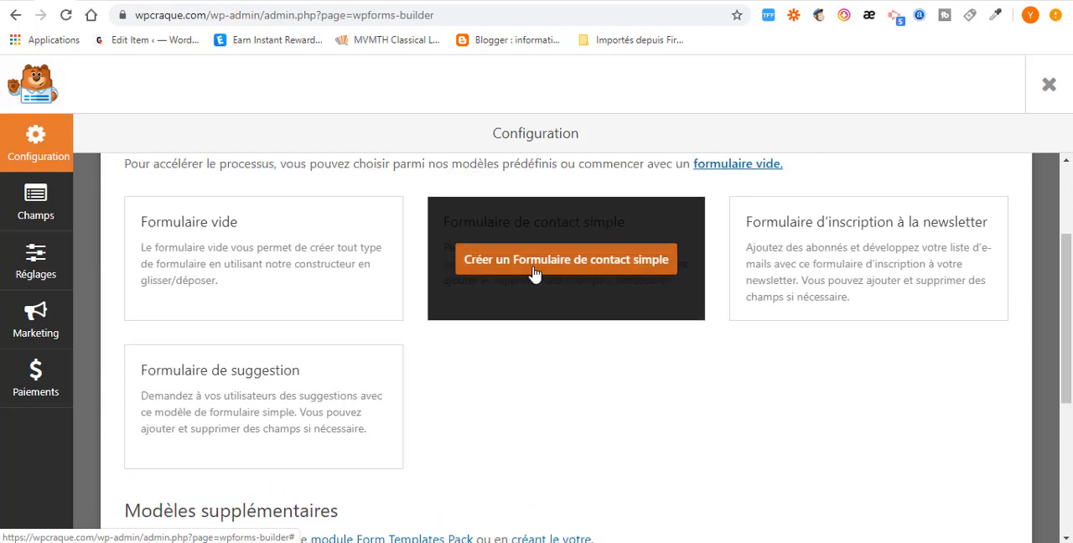
pyautogui.moveTo(307, 259)
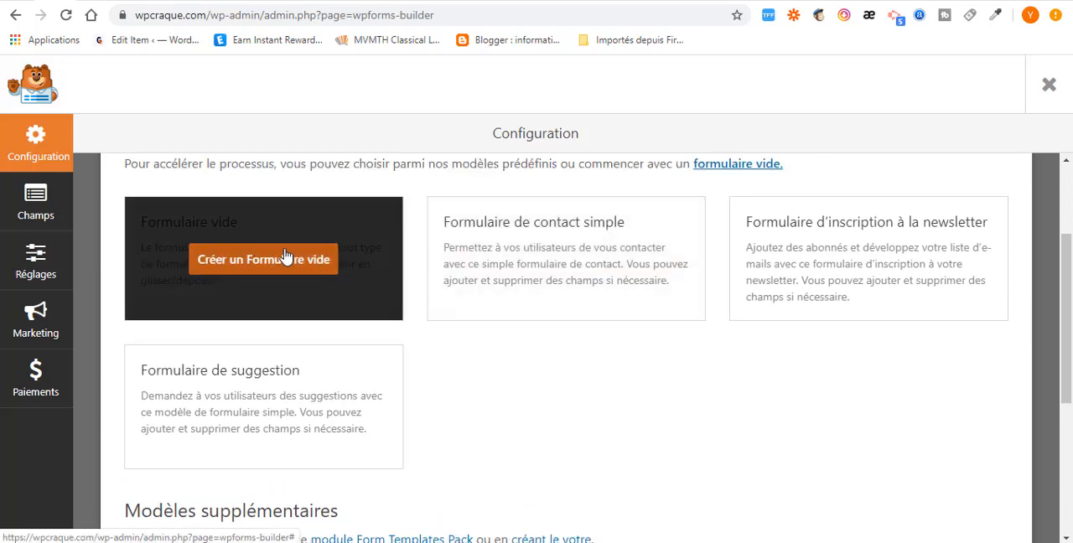
pyautogui.moveTo(546, 257)
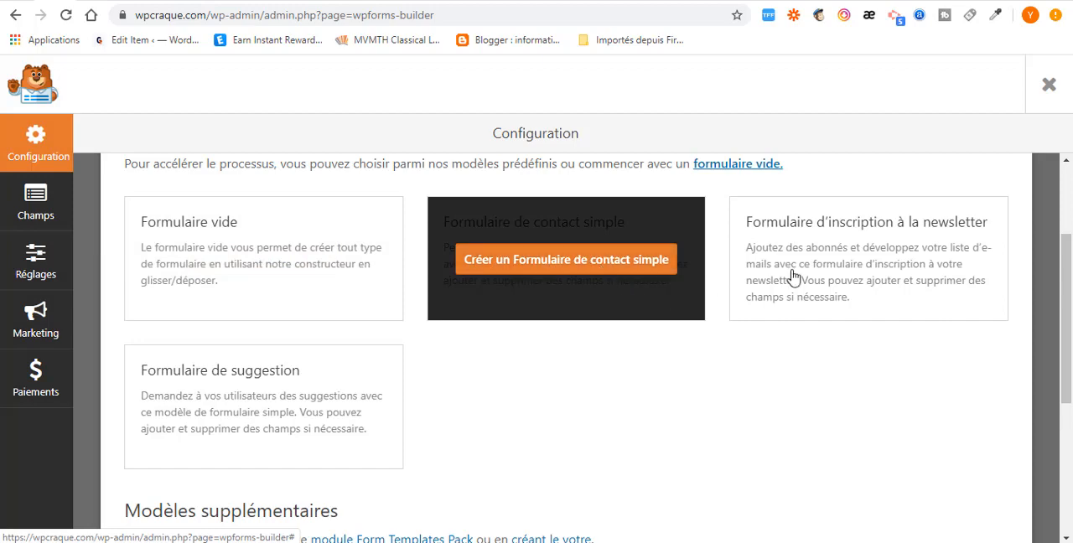
pyautogui.moveTo(752, 280)
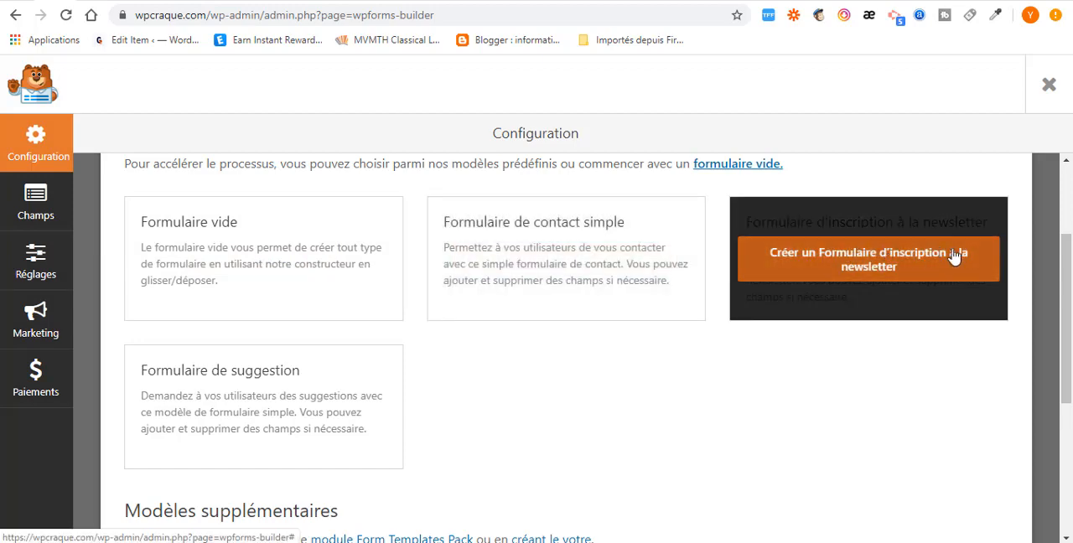
pyautogui.moveTo(297, 402)
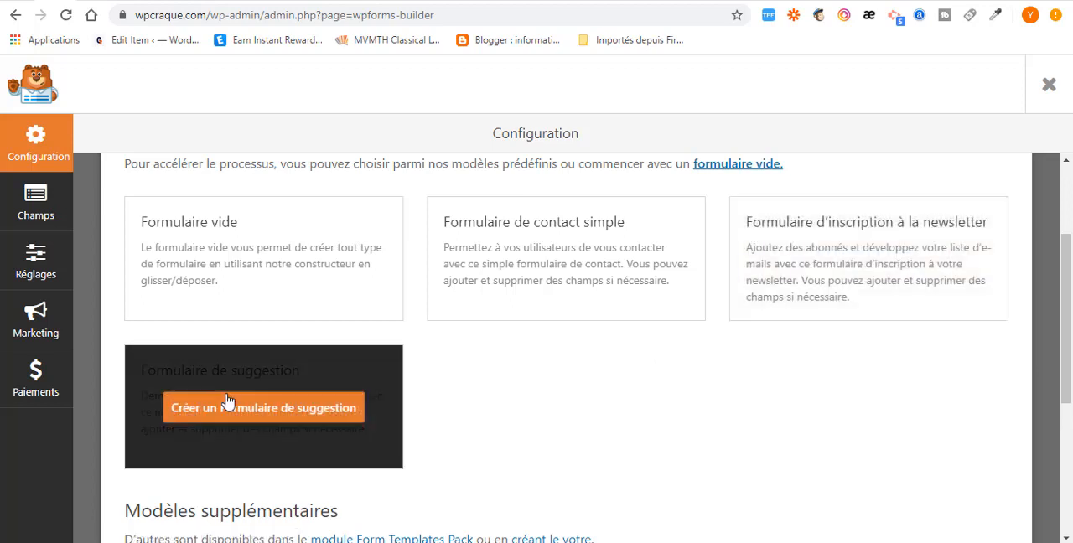
pyautogui.click(542, 265)
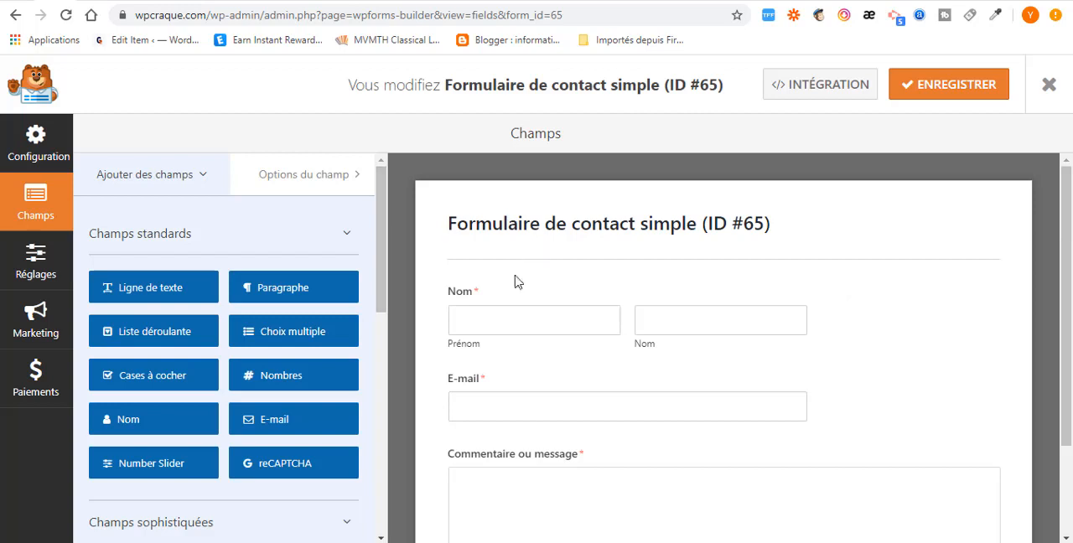
# - Set the format of the contact form's Nom field to Simple, keeping its label
pyautogui.scroll(-2, 575, 295)
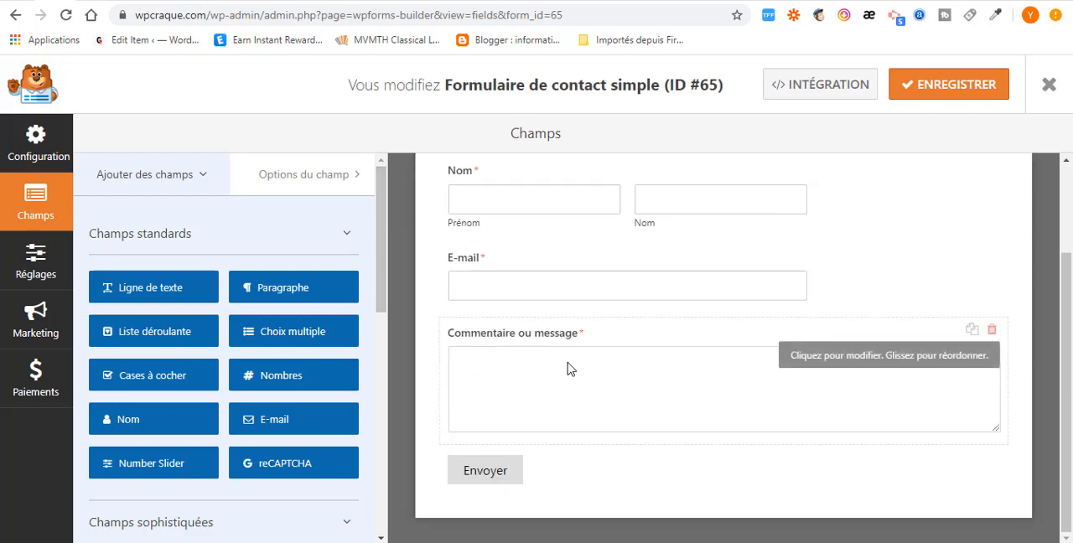
pyautogui.scroll(2, 554, 356)
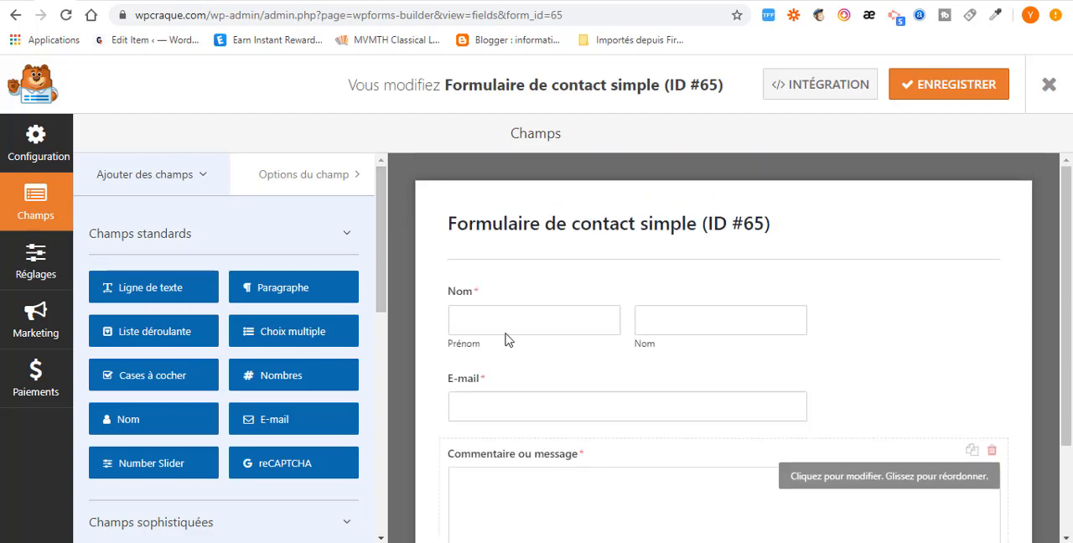
pyautogui.click(657, 304)
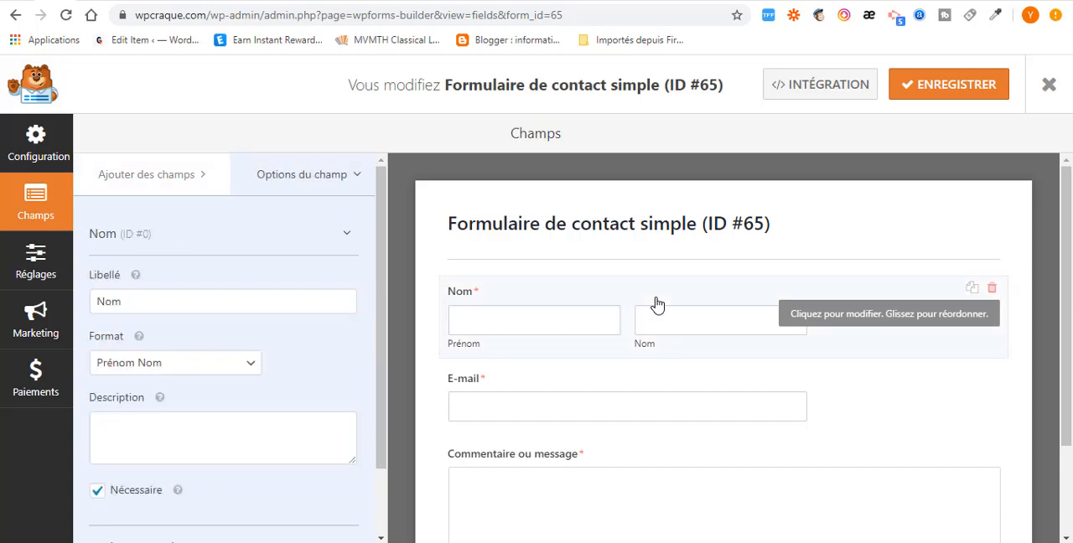
pyautogui.doubleClick(140, 301)
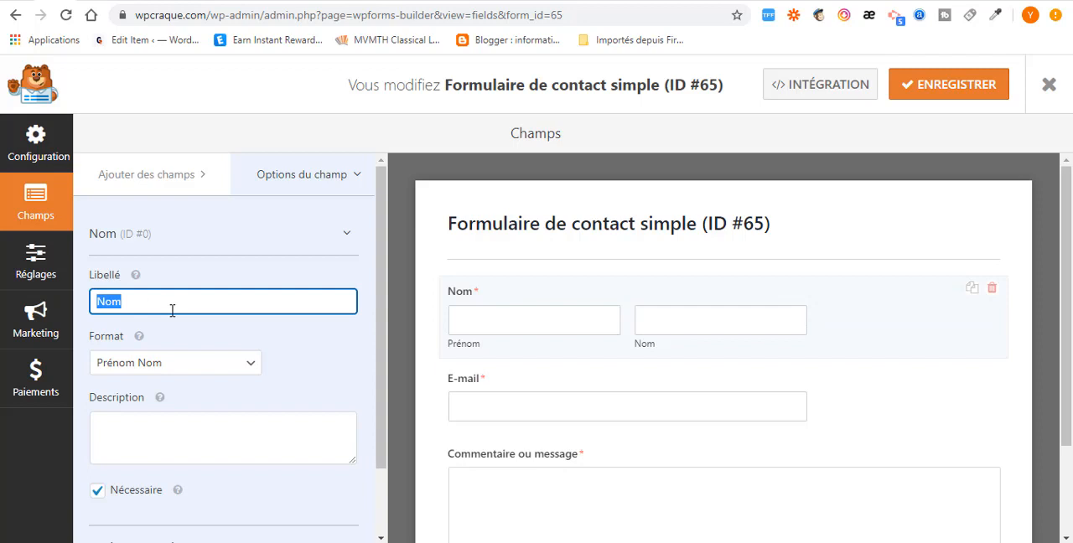
pyautogui.click(103, 305)
pyautogui.click(221, 366)
pyautogui.click(195, 388)
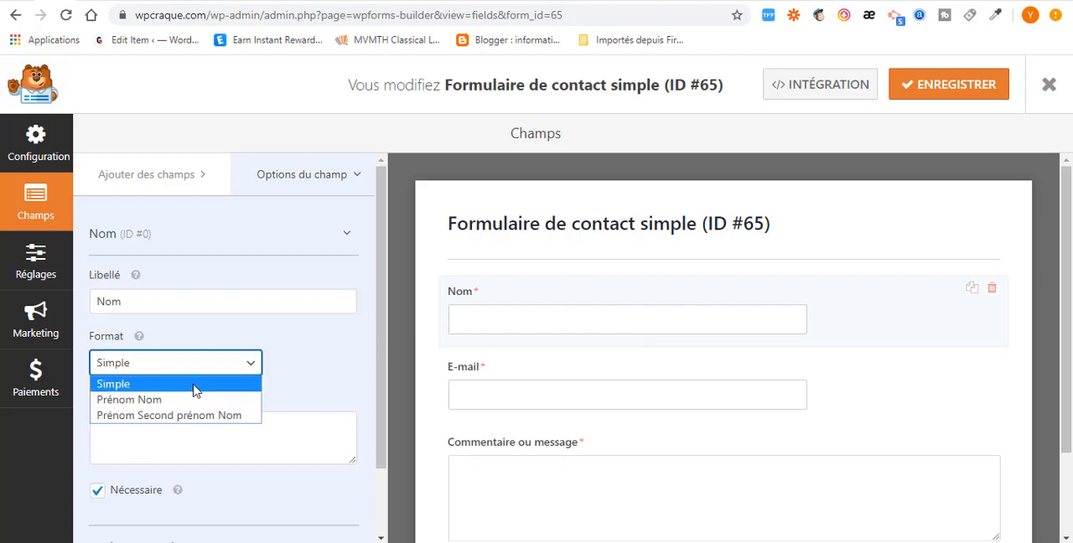
pyautogui.click(194, 387)
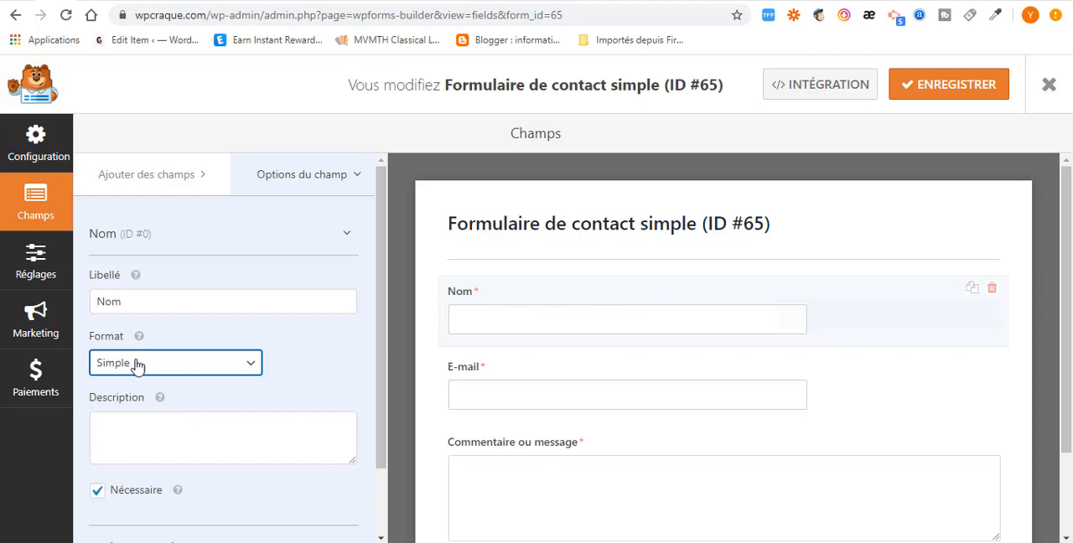
# - Try the "Prénom Second prénom Nom" format on the Nom field and return it to Simple
pyautogui.click(248, 372)
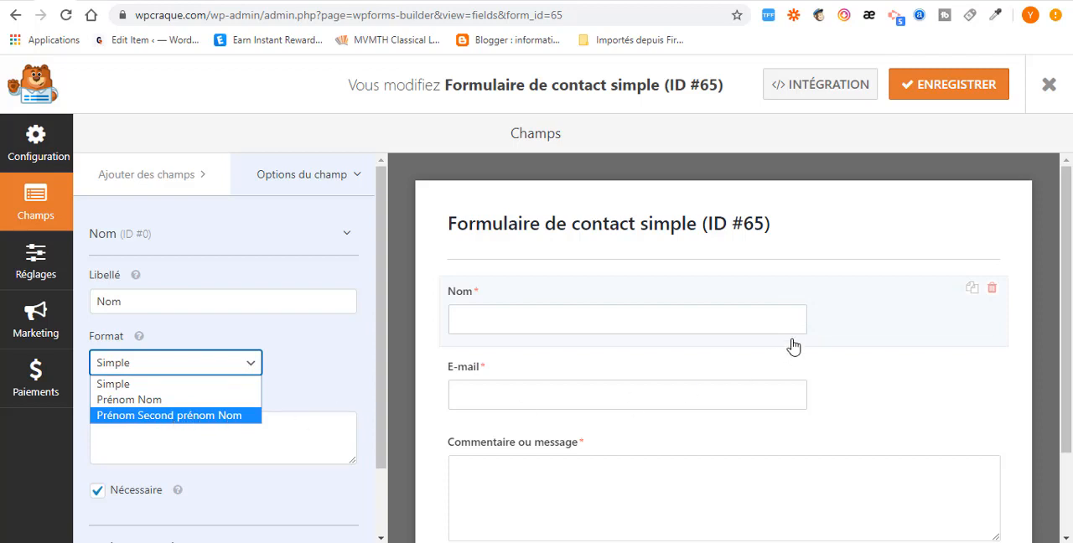
pyautogui.press('Return')
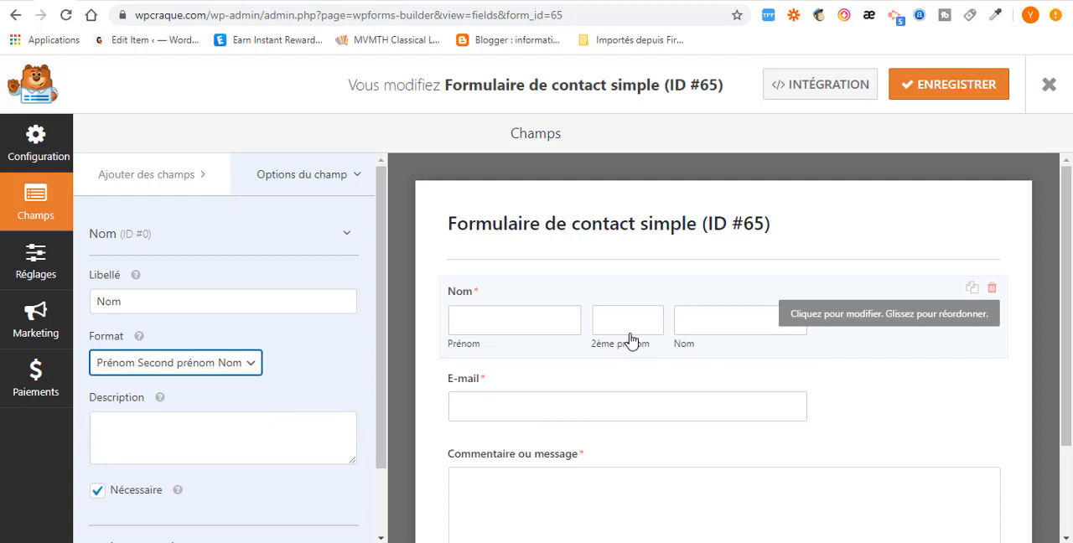
pyautogui.click(244, 370)
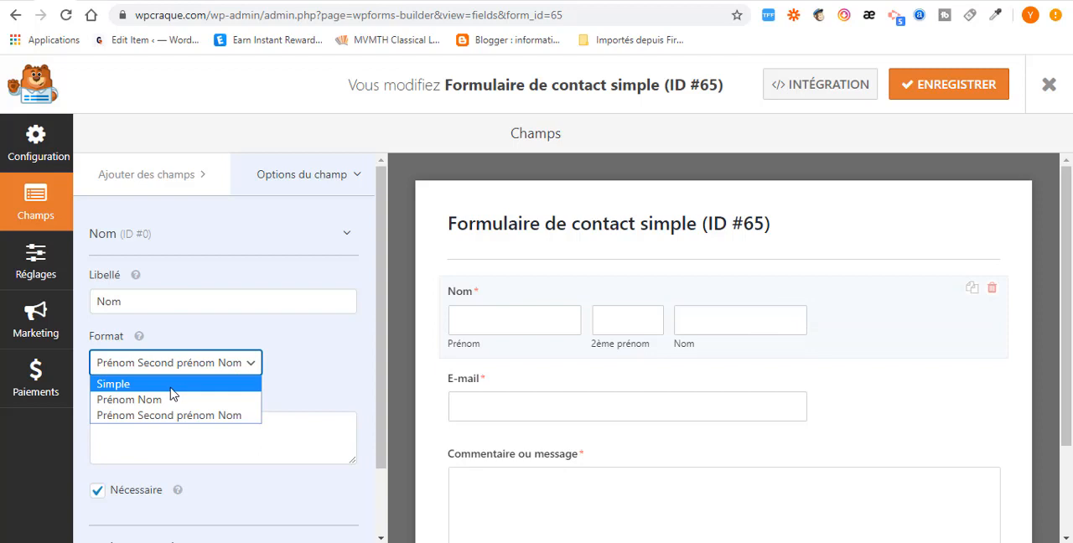
pyautogui.click(126, 384)
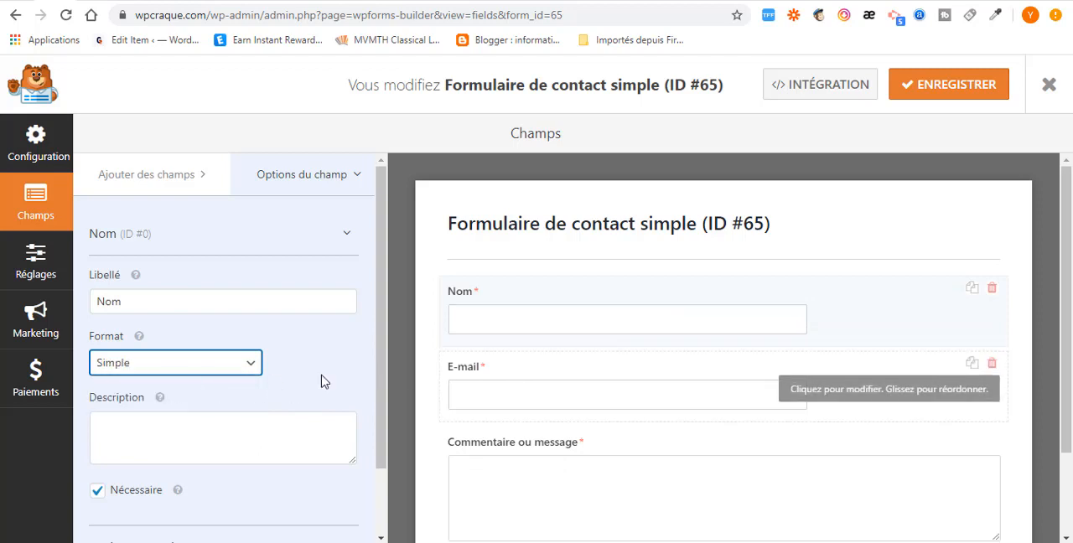
# - Enter "saissez votre nom" as the description of the Nom field
pyautogui.scroll(-2, 120, 362)
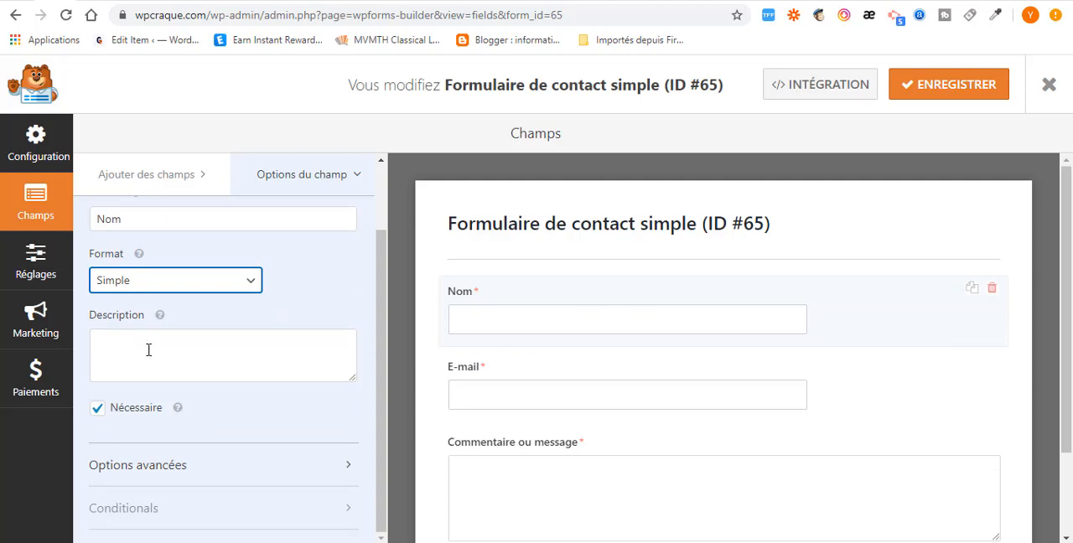
pyautogui.click(149, 350)
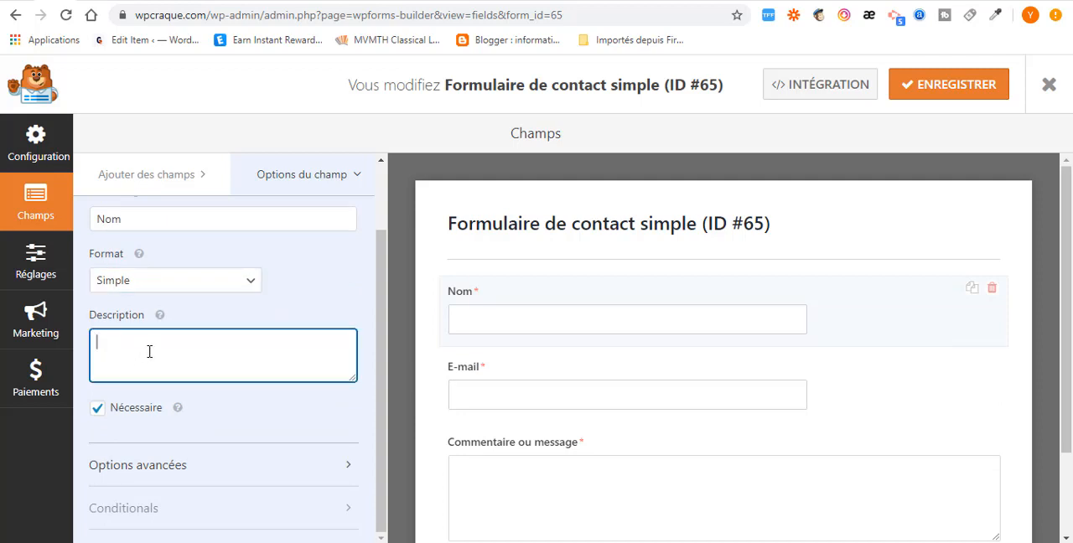
pyautogui.write('saissez votre nom')
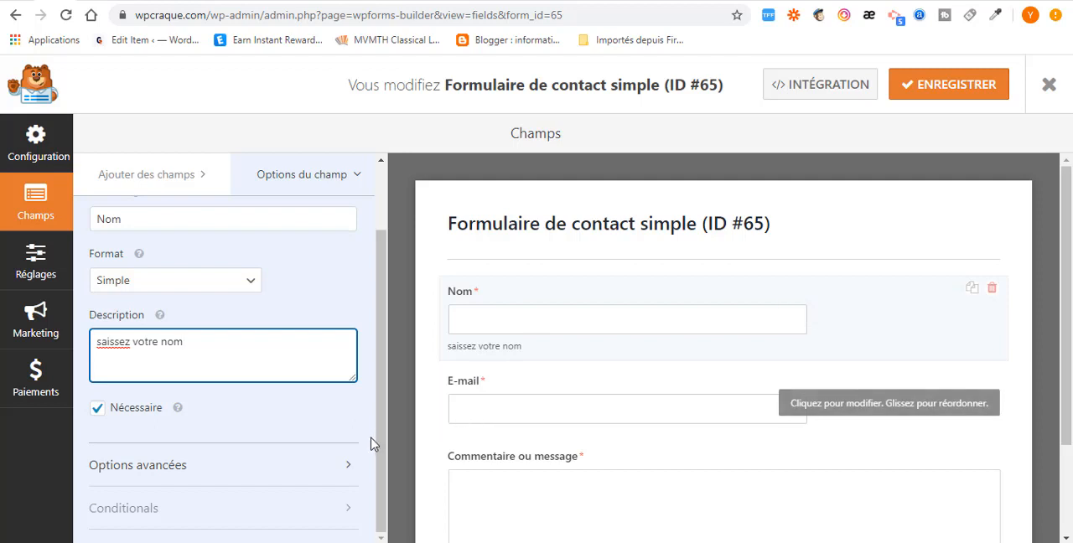
# - Try the Grande and Petite sizes on the Nom field in its advanced options and return it to Moyenne
pyautogui.click(292, 470)
pyautogui.scroll(-3, 276, 467)
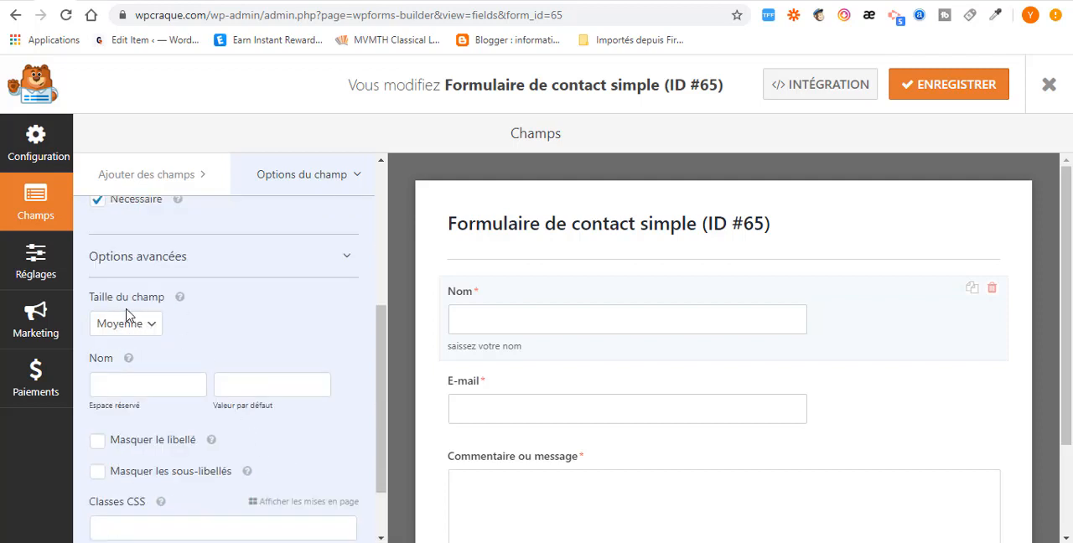
pyautogui.click(148, 328)
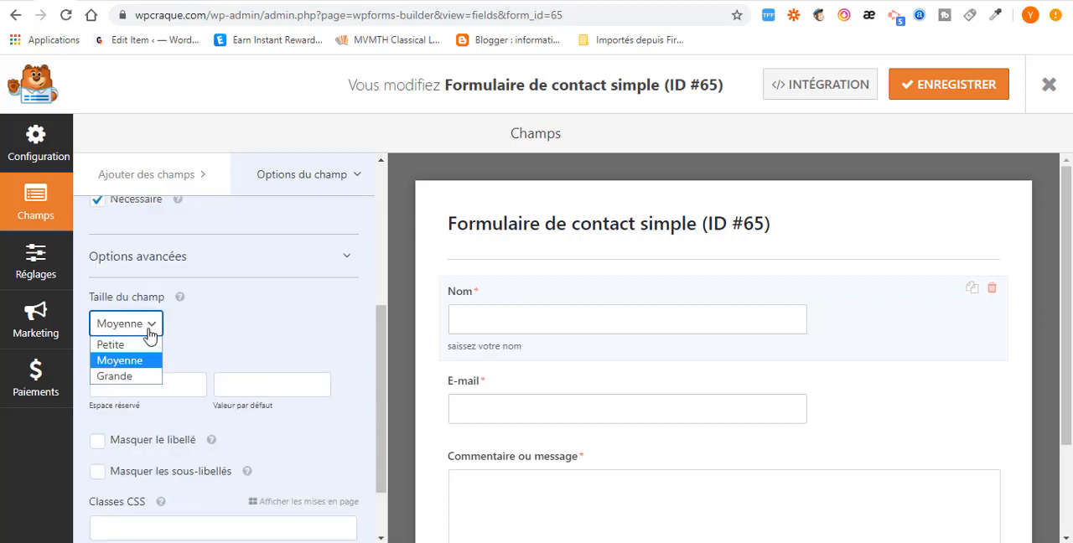
pyautogui.click(138, 379)
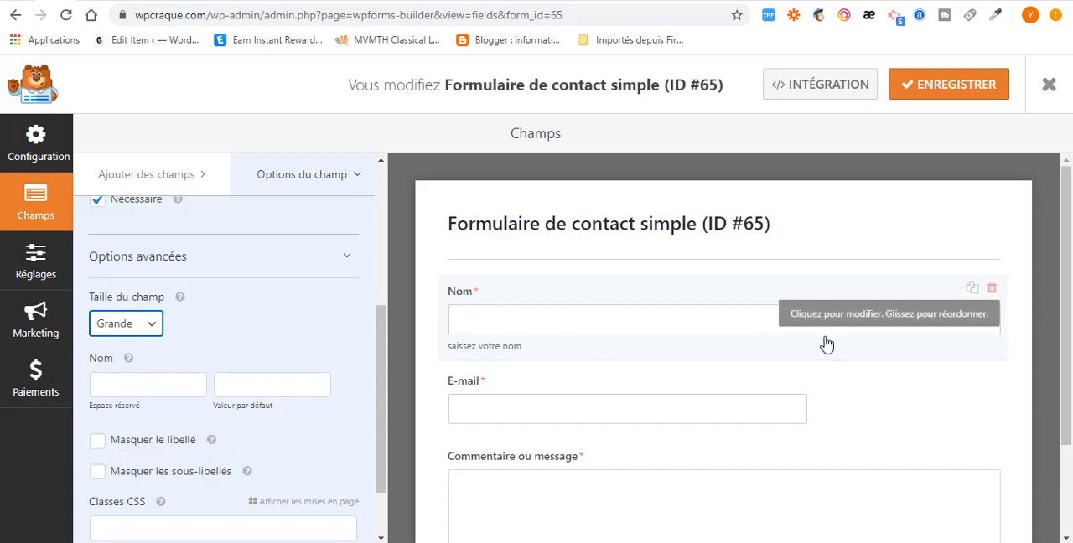
pyautogui.click(150, 327)
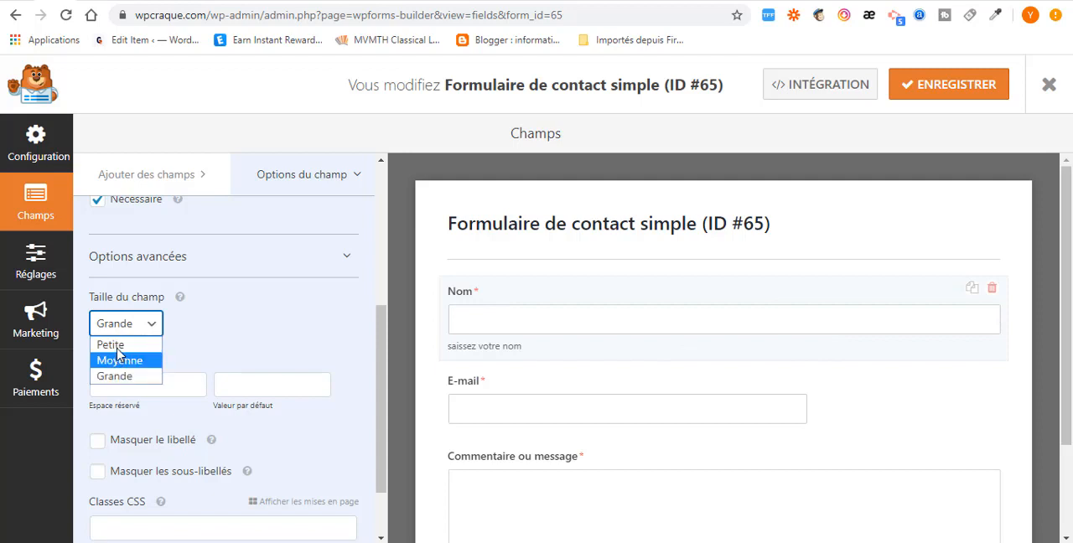
pyautogui.click(111, 345)
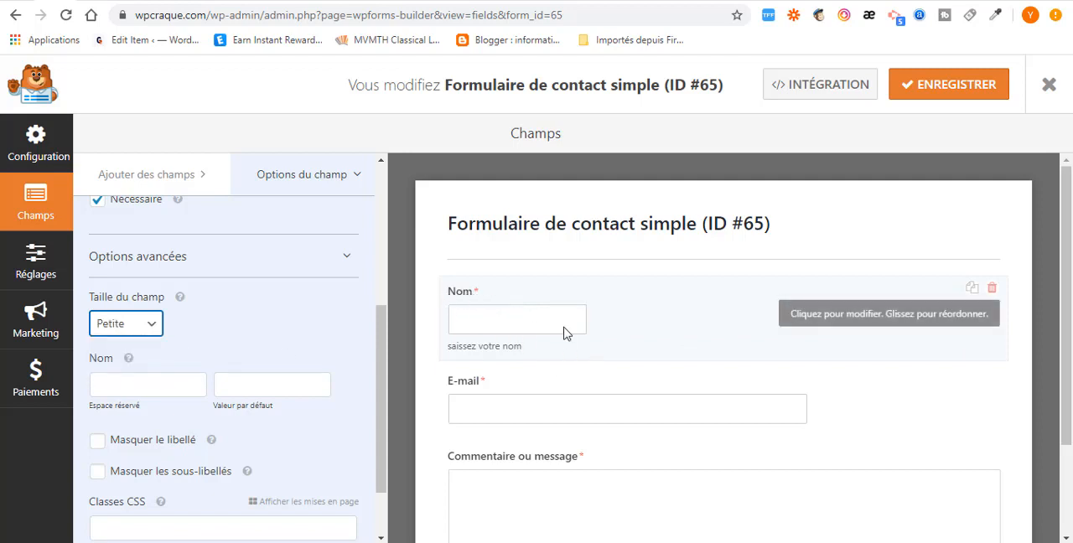
pyautogui.click(147, 325)
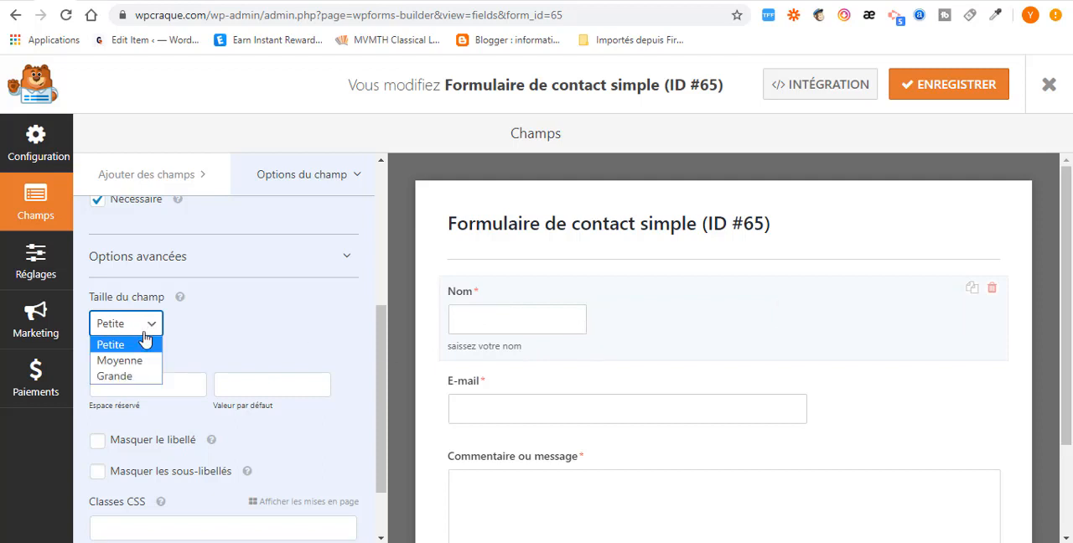
pyautogui.click(134, 358)
# - Set the placeholder text of the Nom field to "nom"
pyautogui.scroll(-2, 315, 363)
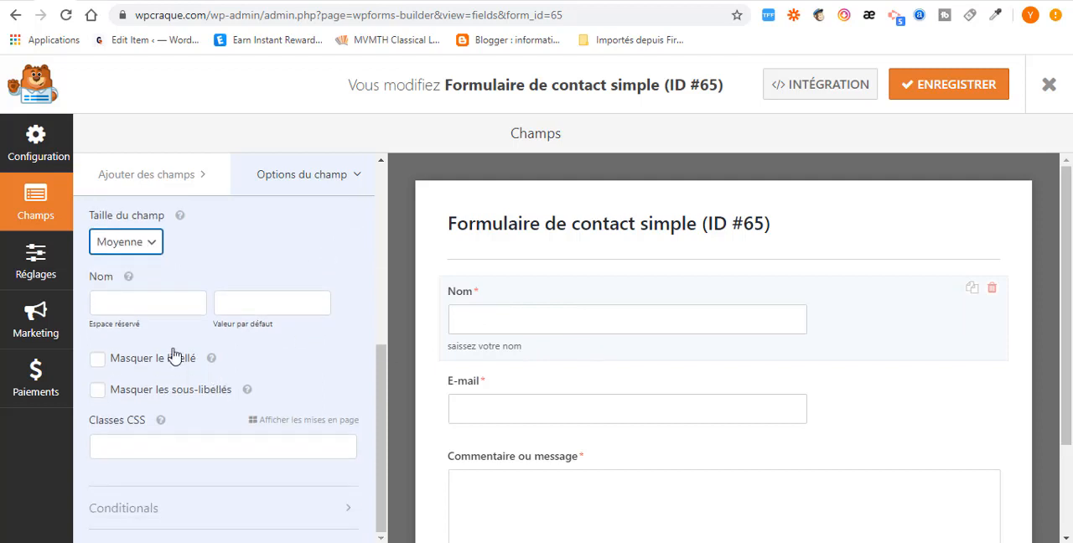
pyautogui.click(127, 303)
pyautogui.write('kl')
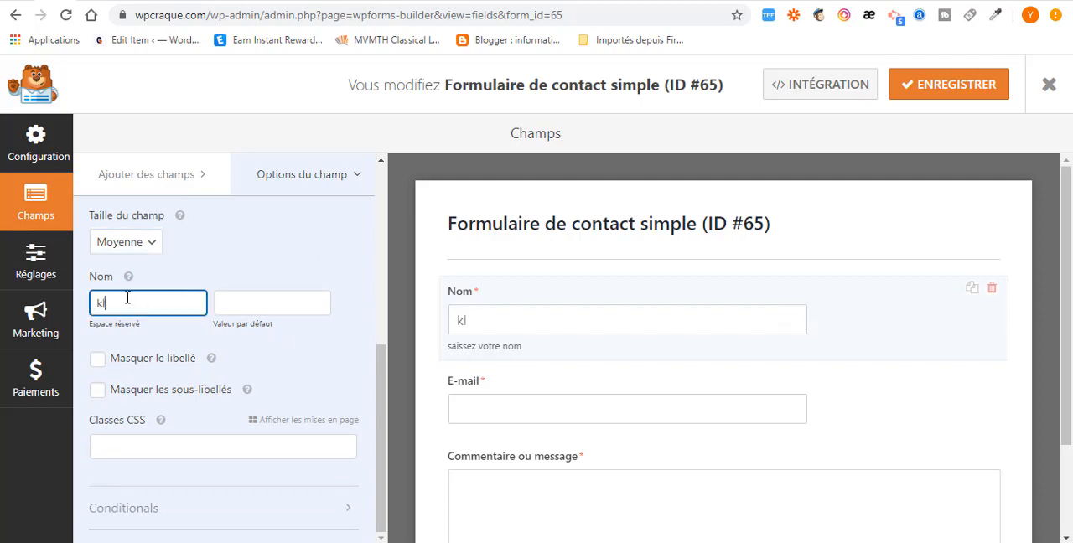
pyautogui.write('ll')
pyautogui.press('BackSpace')
pyautogui.press('BackSpace')
pyautogui.press('BackSpace')
pyautogui.write('nom')
# - Try hiding the label of the Nom field and show it again
pyautogui.click(97, 364)
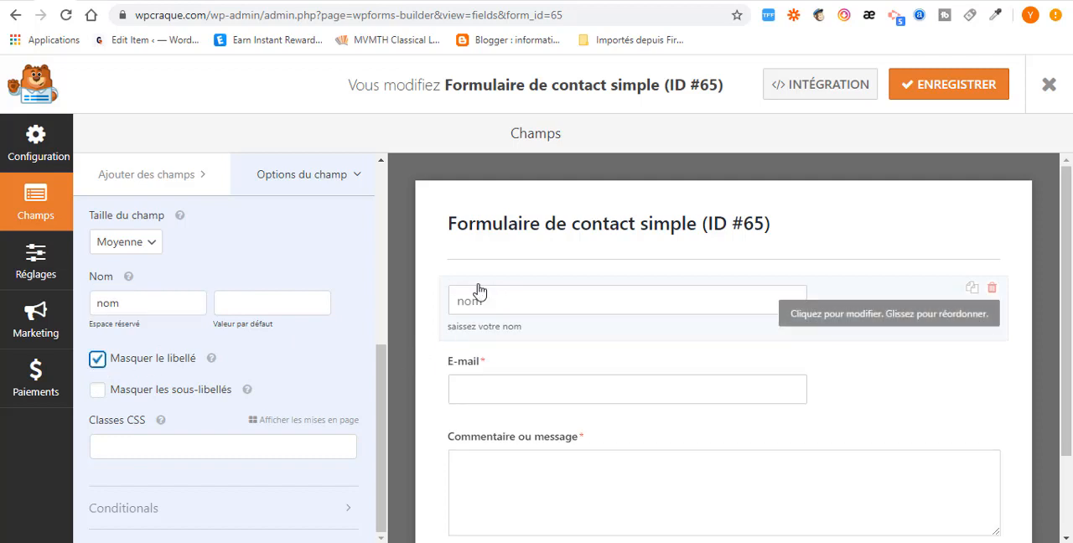
pyautogui.click(97, 359)
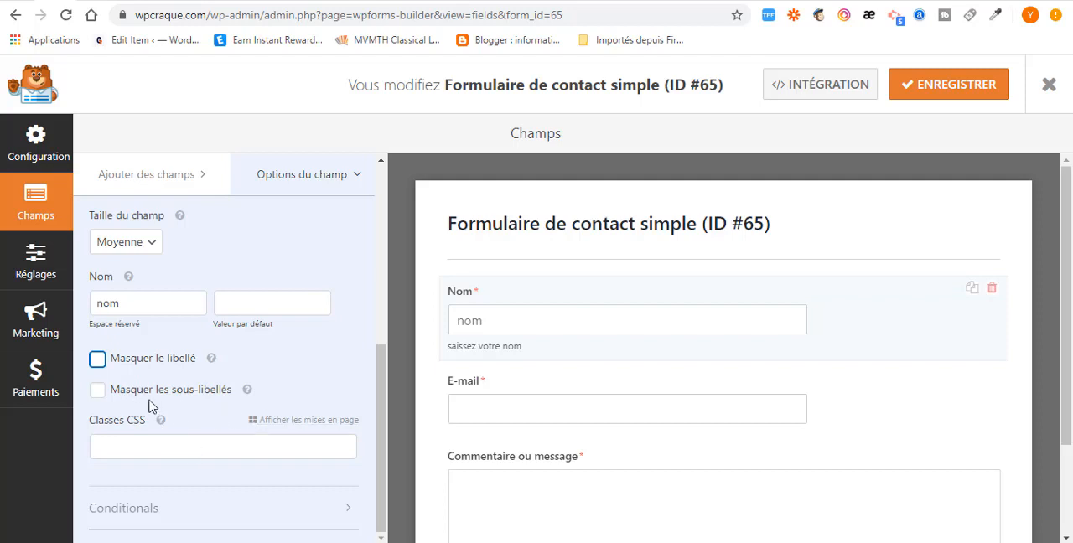
pyautogui.scroll(3, 243, 424)
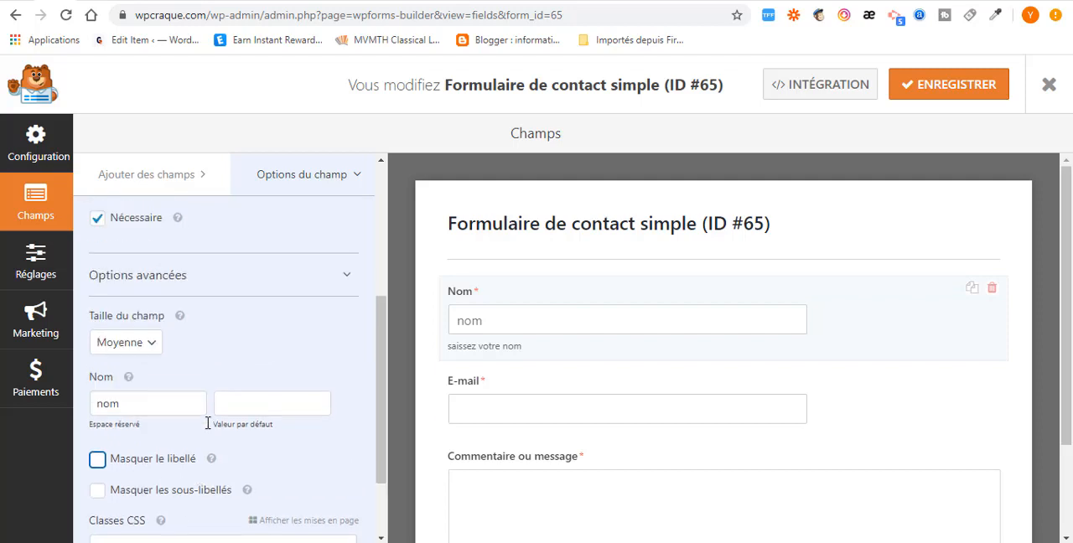
# - Examine the general and advanced options of the E-mail and Commentaire ou message fields
pyautogui.scroll(-2, 577, 438)
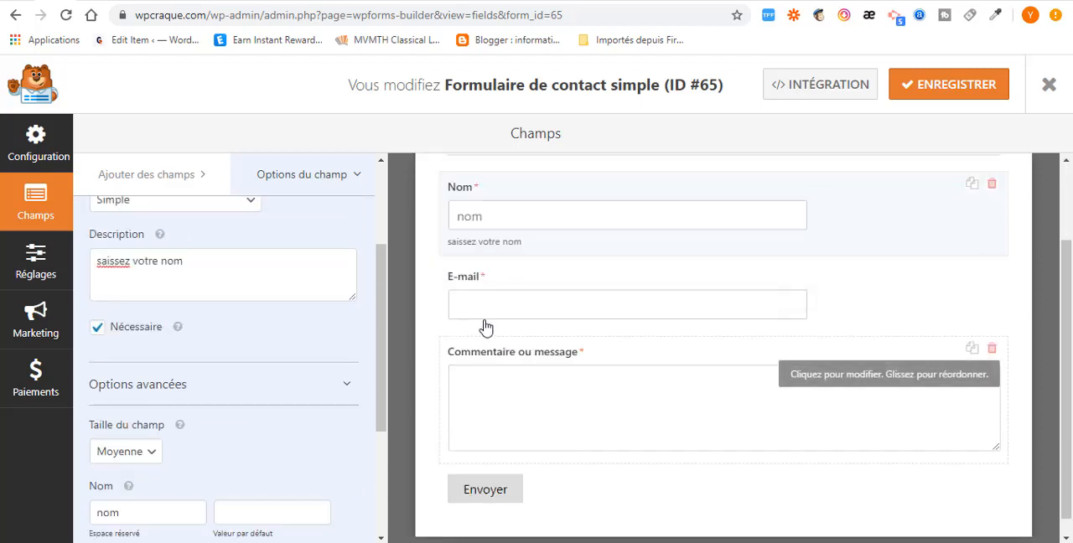
pyautogui.click(583, 316)
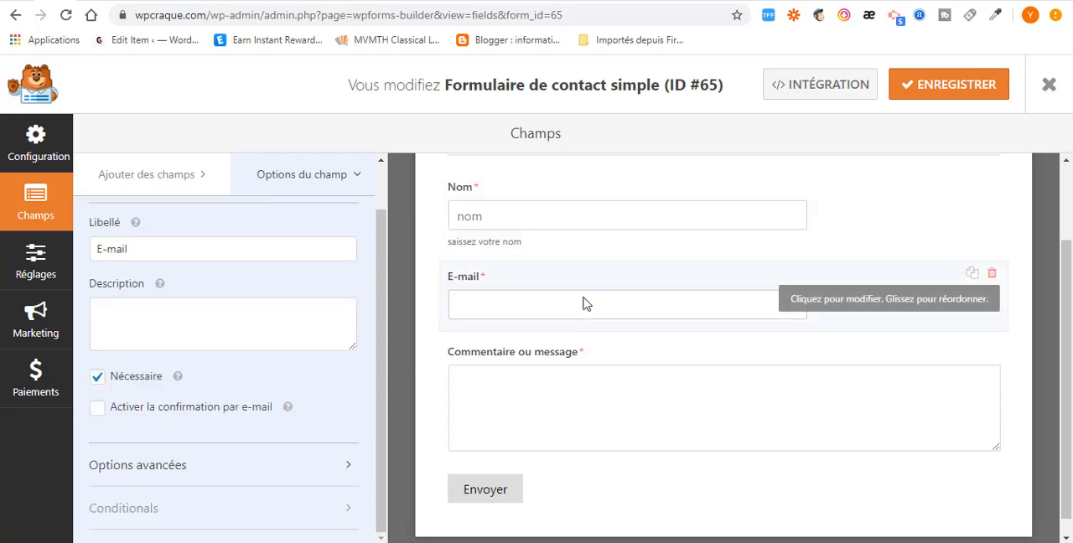
pyautogui.tripleClick(133, 246)
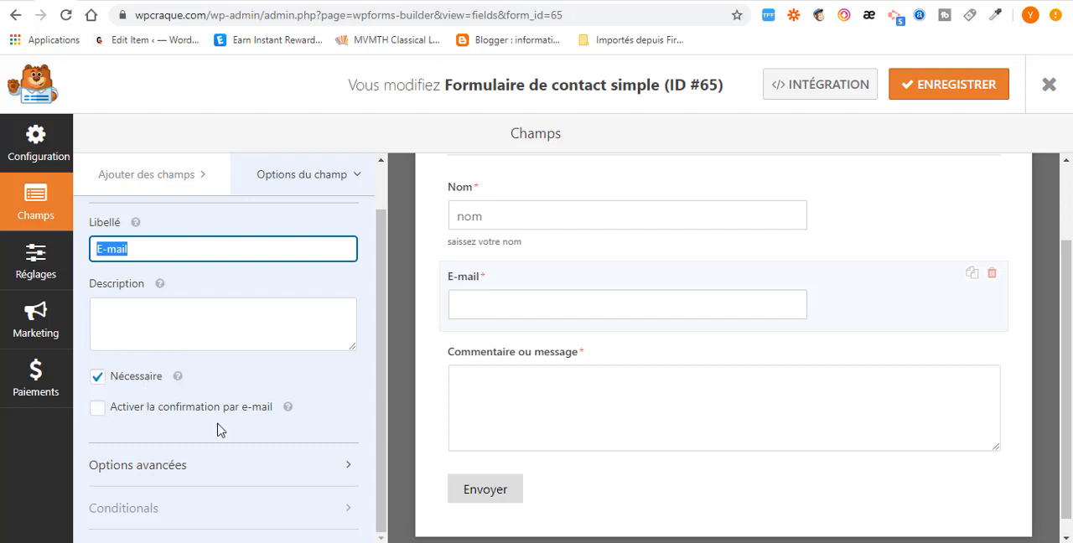
pyautogui.click(343, 467)
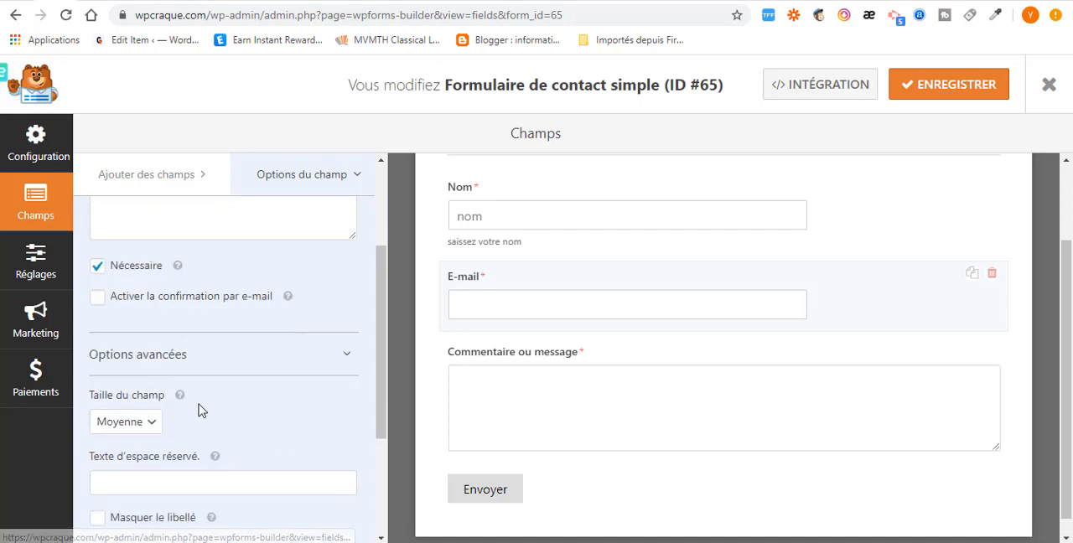
pyautogui.scroll(-1, 536, 477)
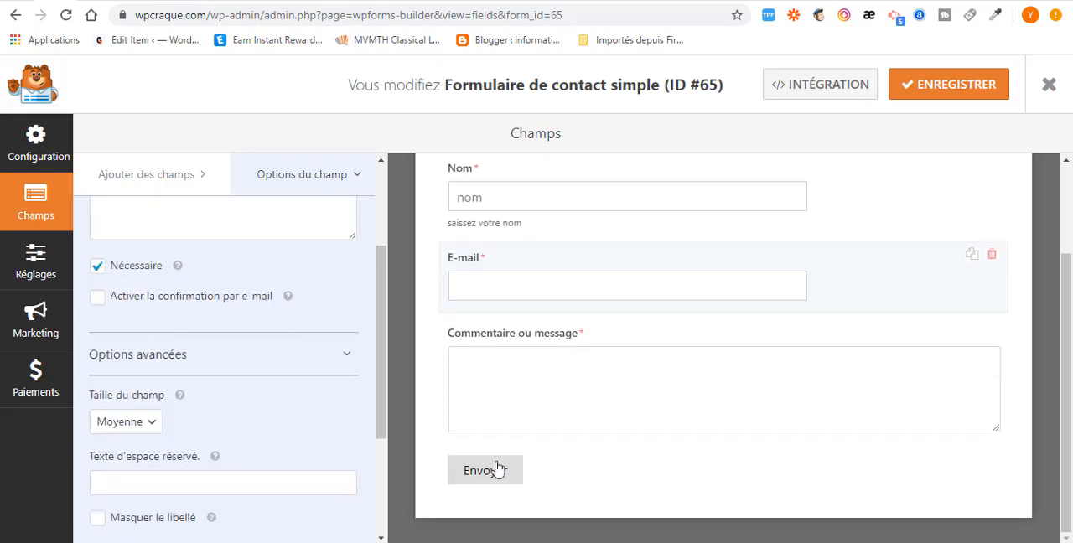
pyautogui.click(538, 340)
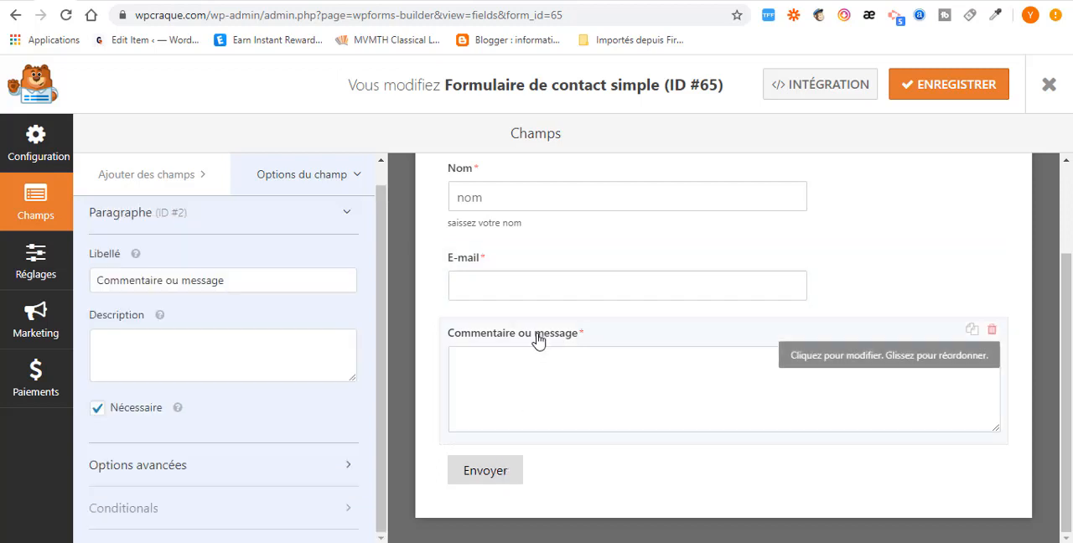
pyautogui.moveTo(234, 280); pyautogui.dragTo(92, 277)
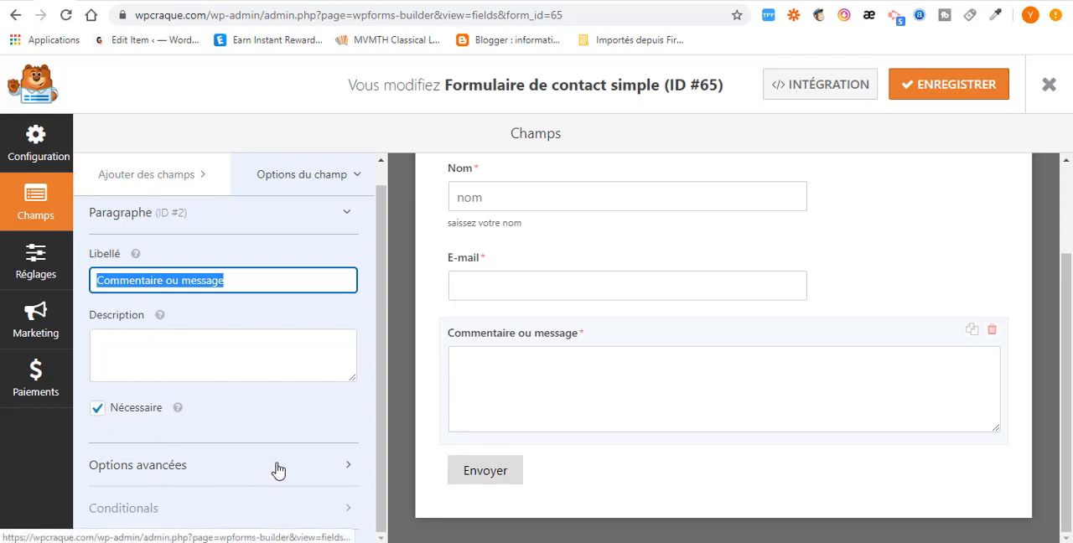
pyautogui.click(352, 470)
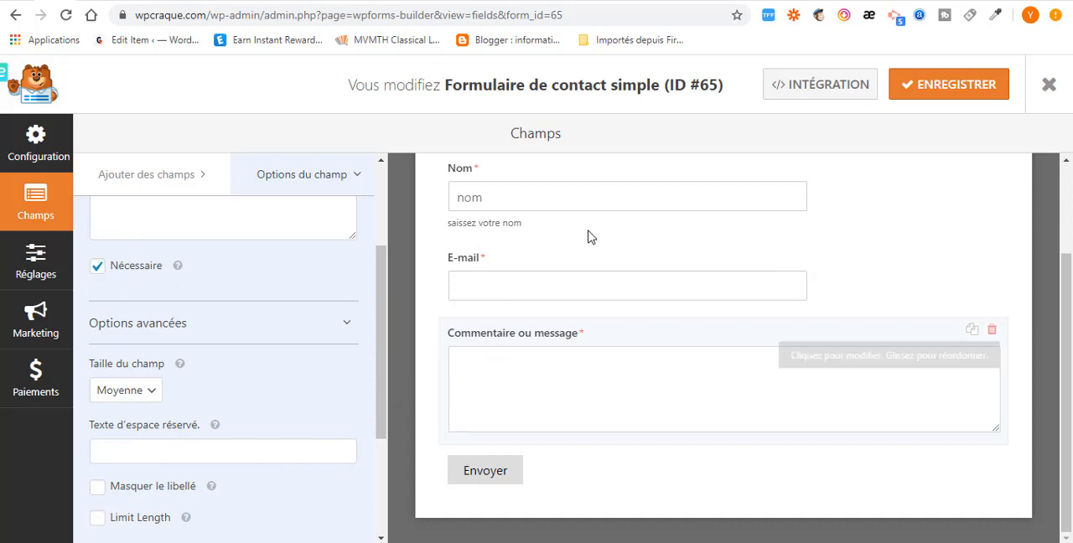
# - Rename the form as "Contact" in its general settings
pyautogui.click(500, 477)
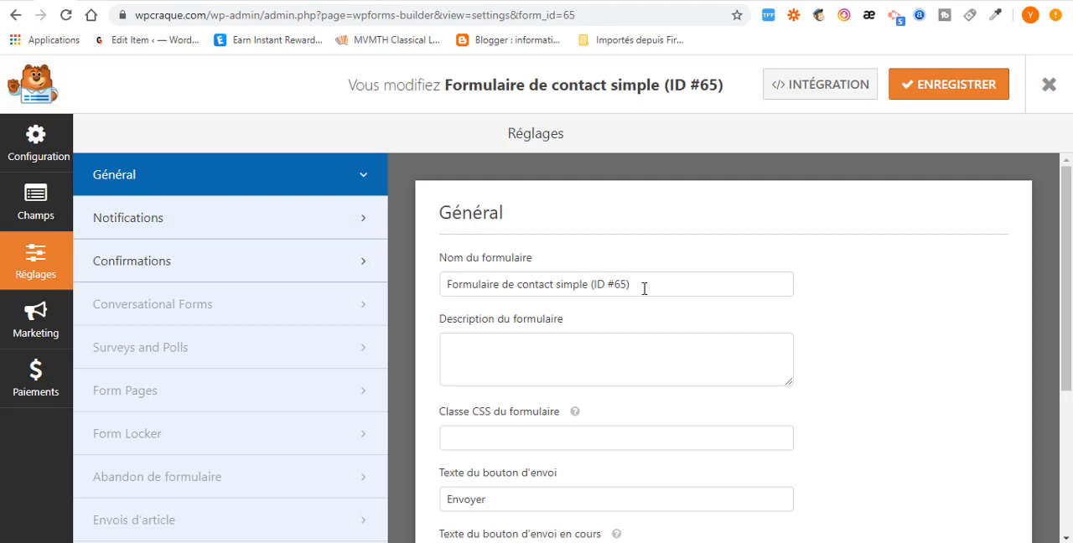
pyautogui.moveTo(644, 288); pyautogui.dragTo(446, 290)
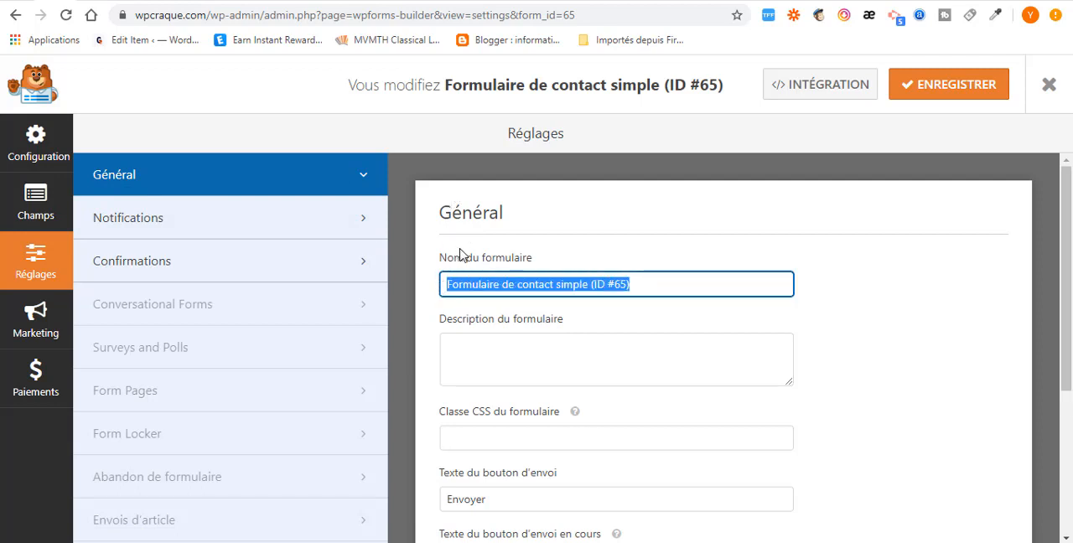
pyautogui.write('Contact')
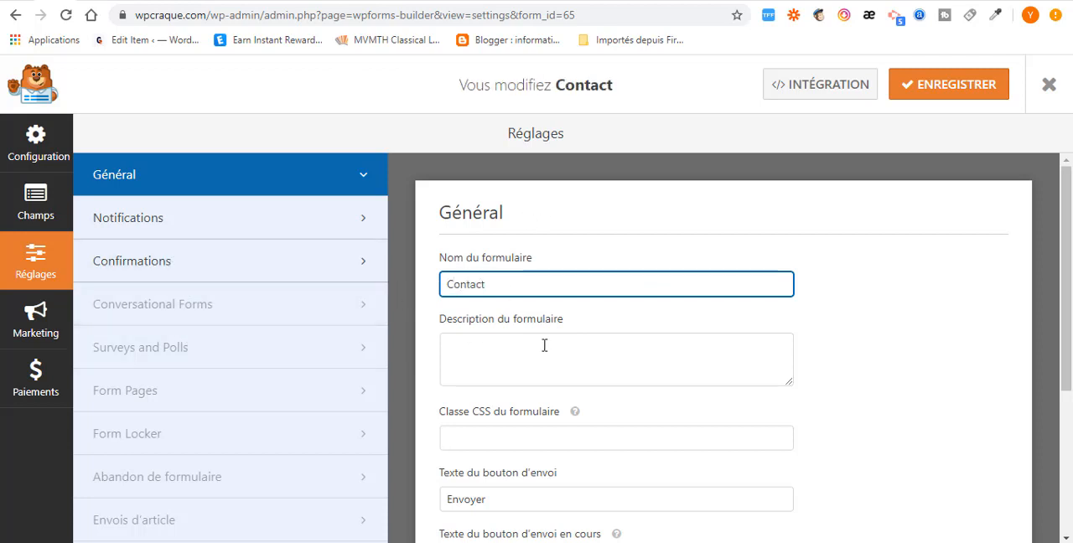
# - Examine the form's remaining general settings, including the submit button text, the in-progress text and the anti-spam and AJAX options
pyautogui.scroll(-1, 545, 355)
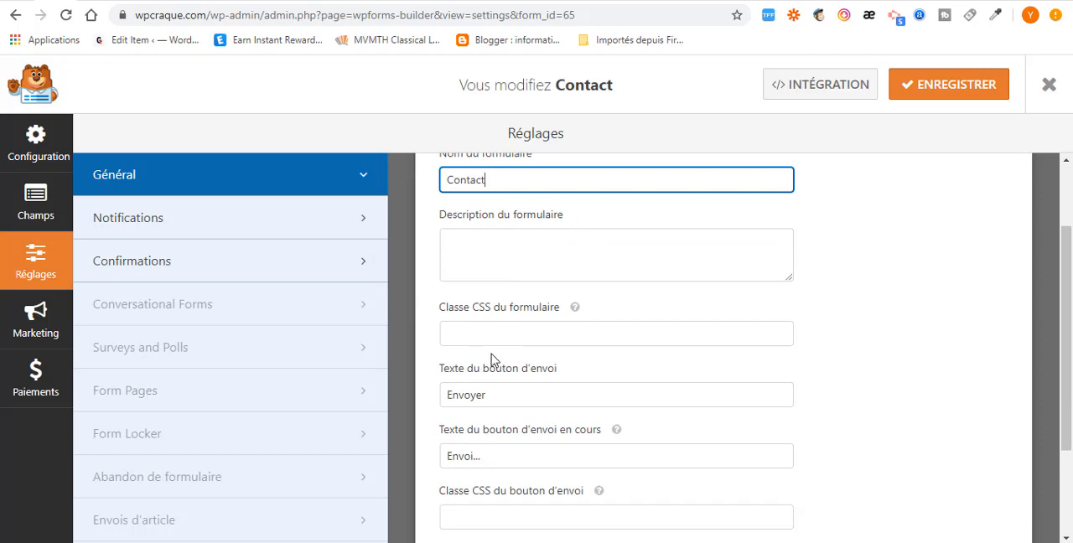
pyautogui.scroll(-1, 503, 361)
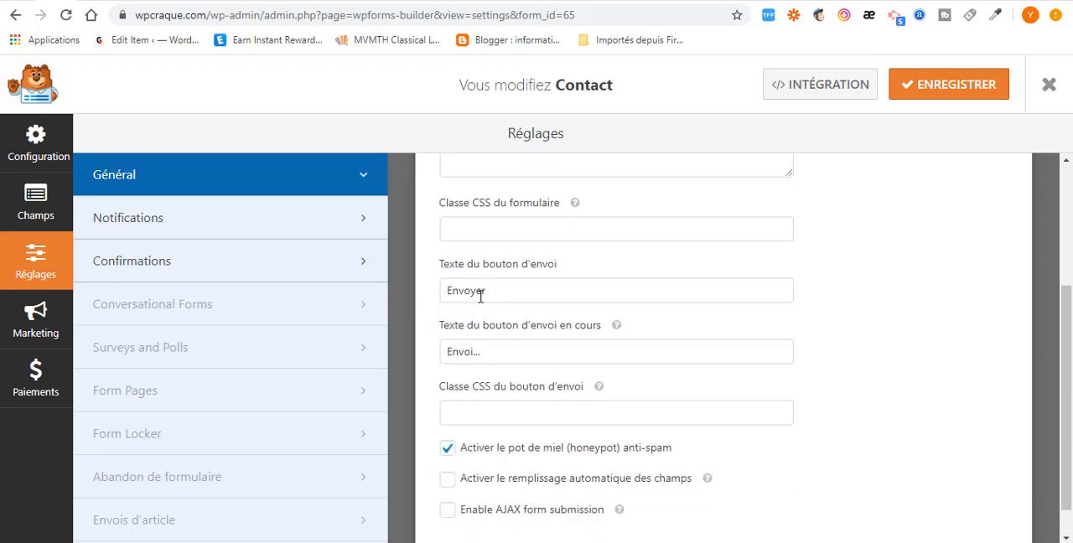
pyautogui.scroll(1, 480, 296)
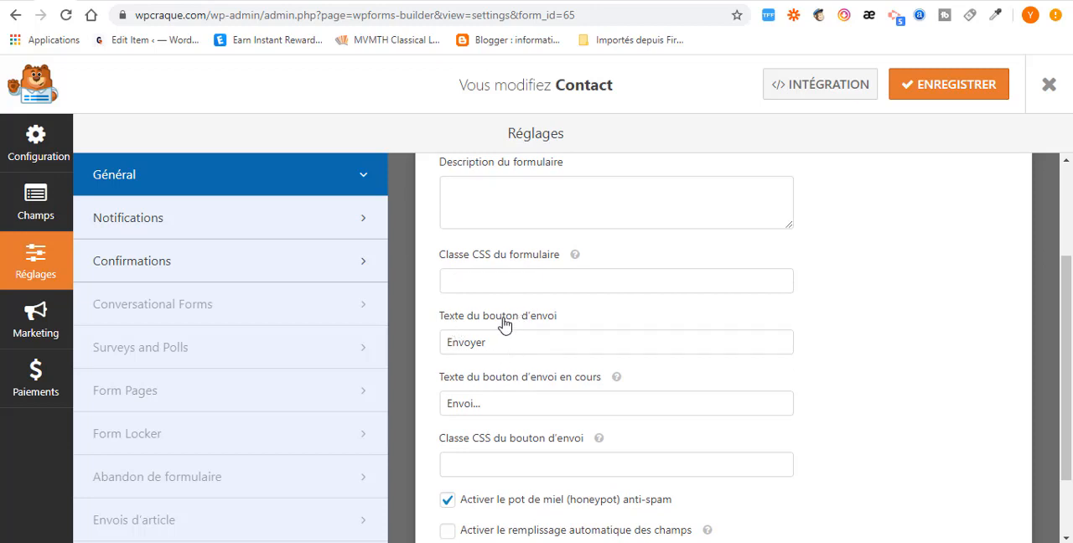
pyautogui.moveTo(505, 344); pyautogui.dragTo(431, 351)
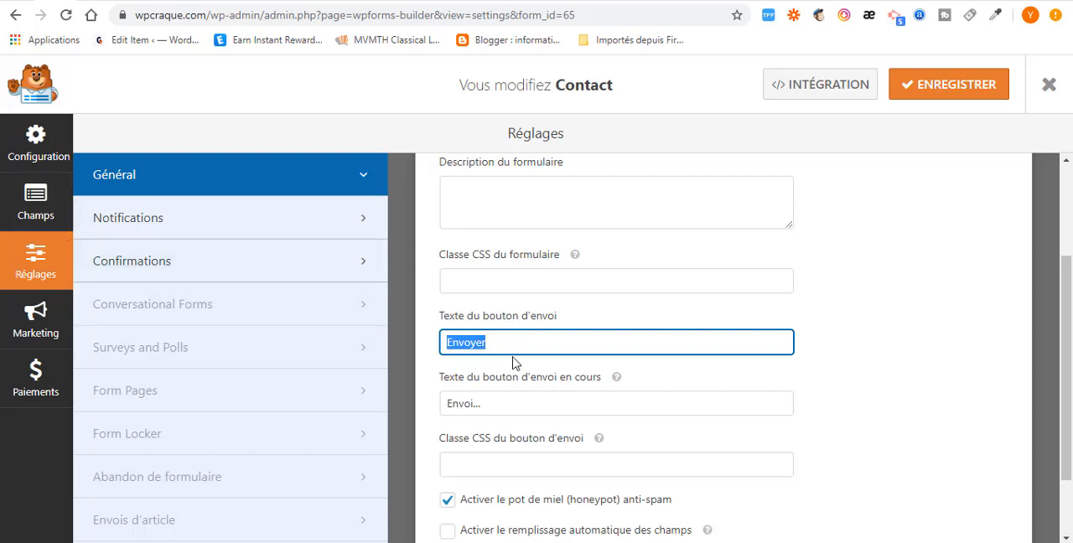
pyautogui.scroll(-2, 513, 371)
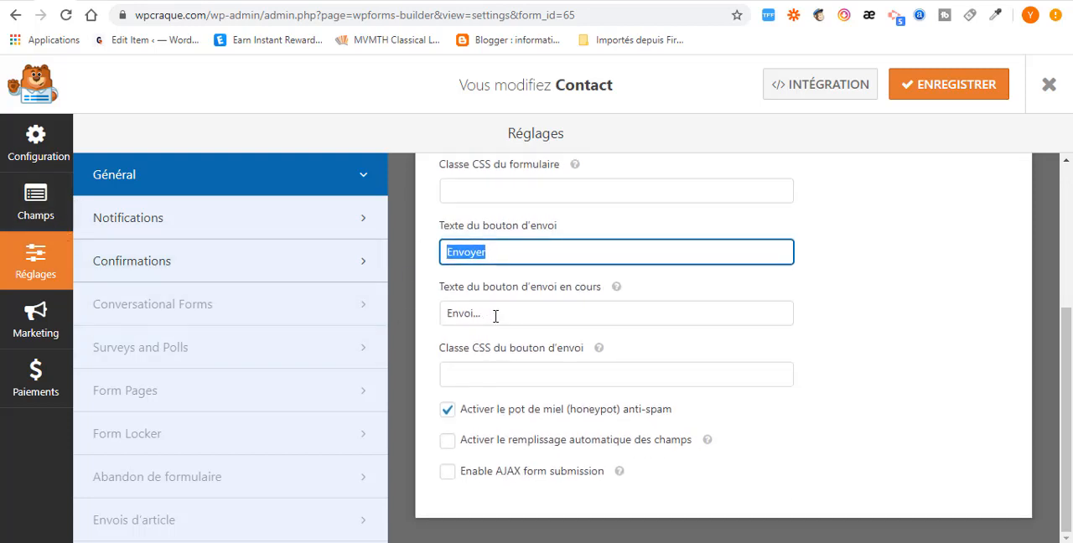
pyautogui.click(495, 316)
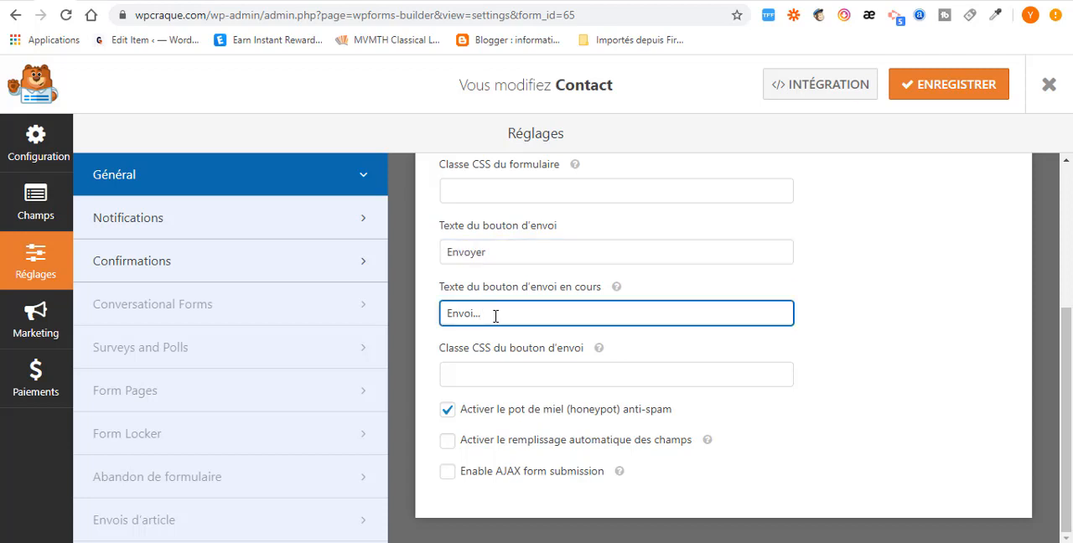
pyautogui.moveTo(425, 315); pyautogui.dragTo(417, 315)
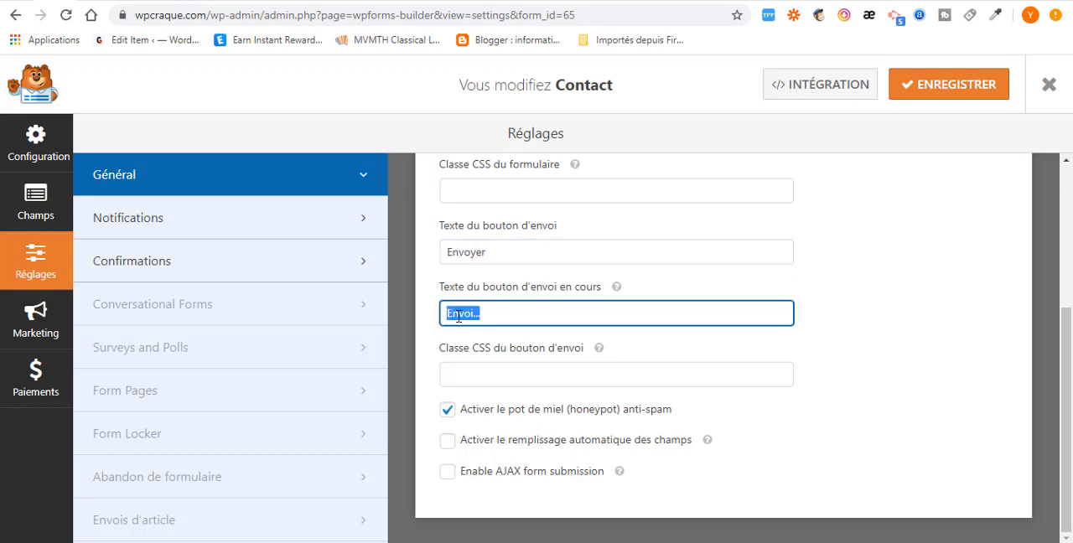
pyautogui.click(480, 316)
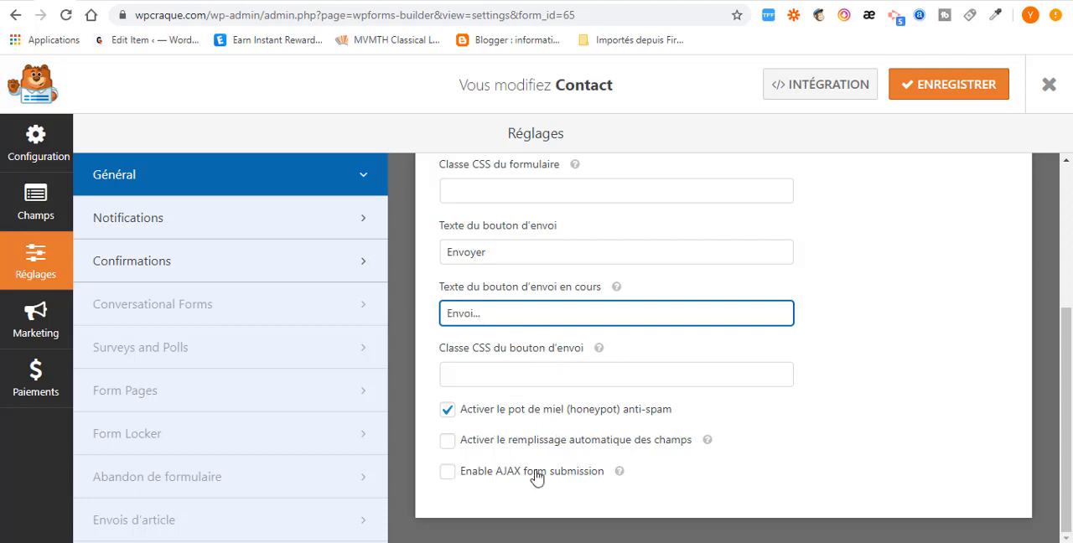
# - Review the form's notification settings, checking the recipient e-mail address of the default notification
pyautogui.click(166, 228)
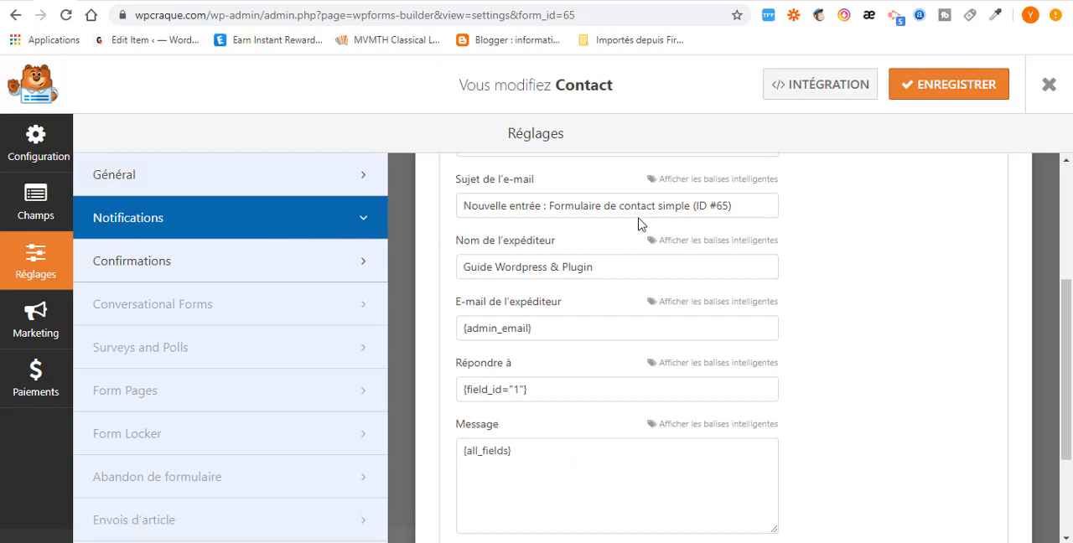
pyautogui.scroll(3, 477, 193)
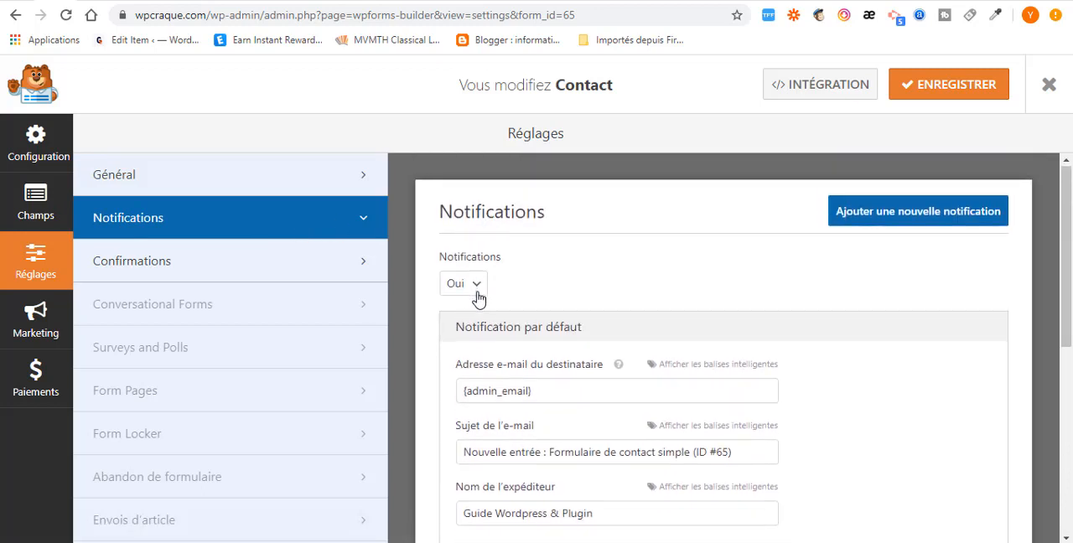
pyautogui.scroll(-1, 476, 297)
pyautogui.scroll(-2, 486, 321)
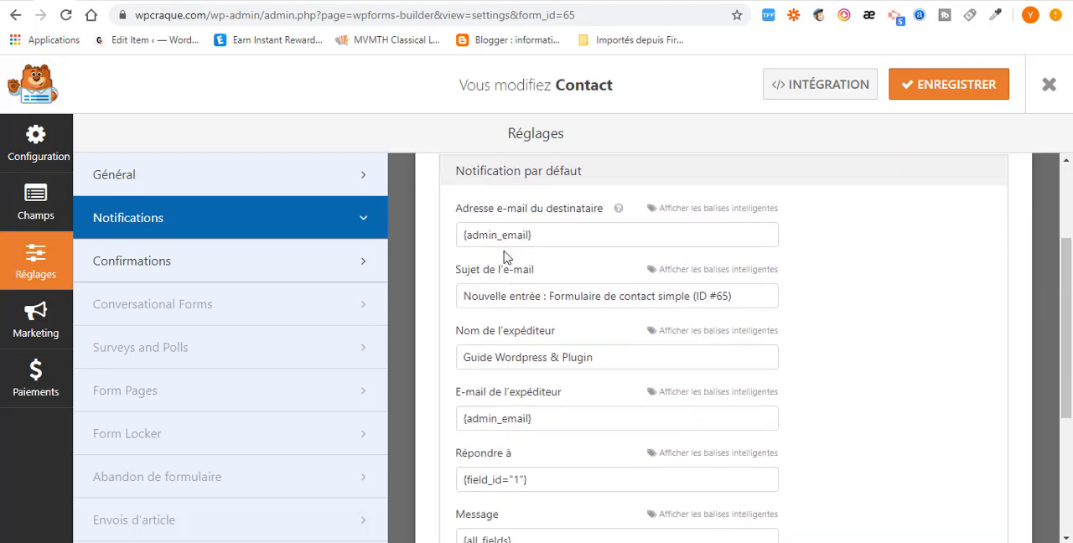
pyautogui.tripleClick(563, 231)
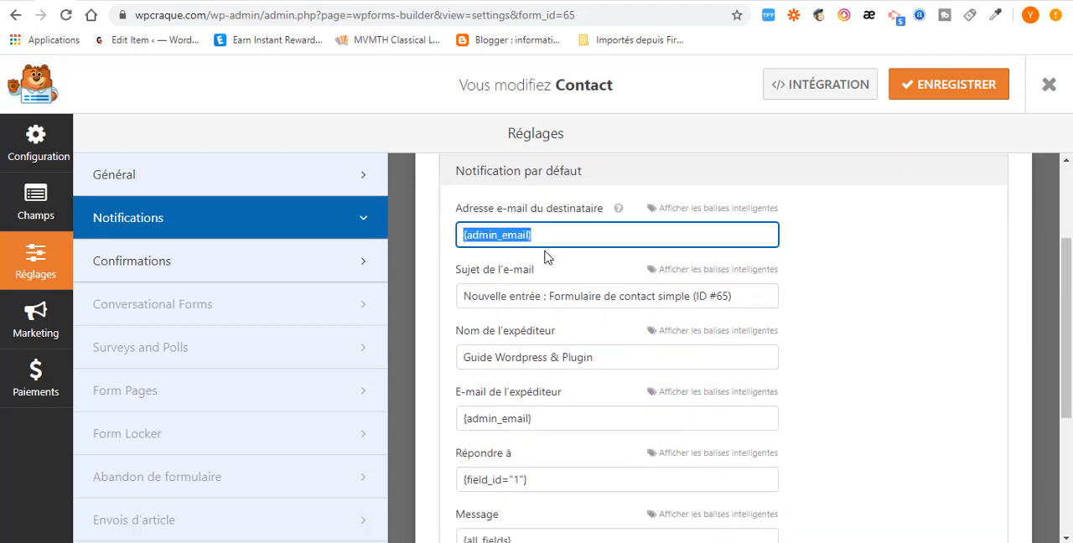
pyautogui.click(542, 237)
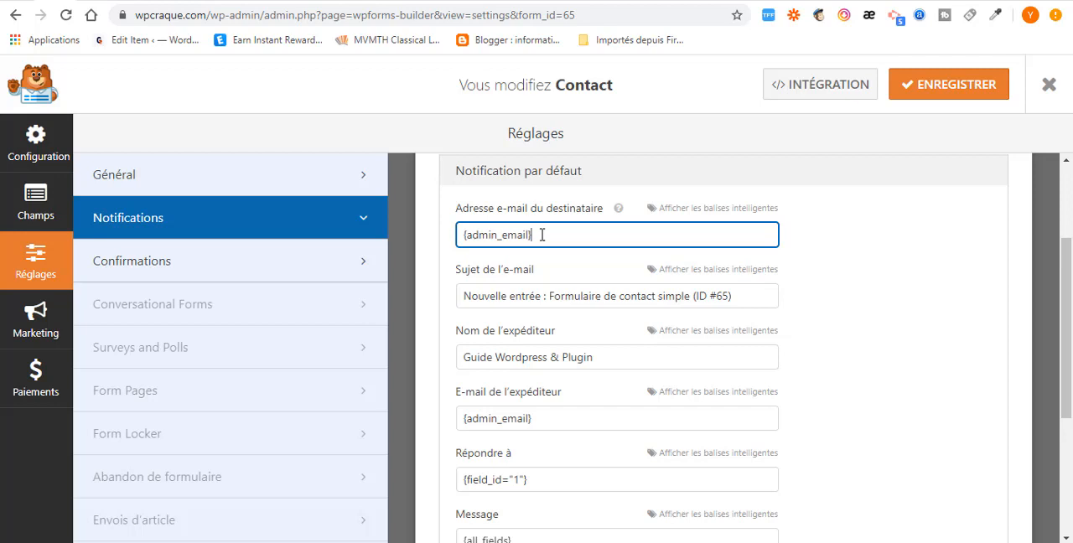
# - Examine the default notification's recipient, subject, sender name, sender e-mail, reply-to and message fields
pyautogui.moveTo(541, 234); pyautogui.dragTo(423, 242)
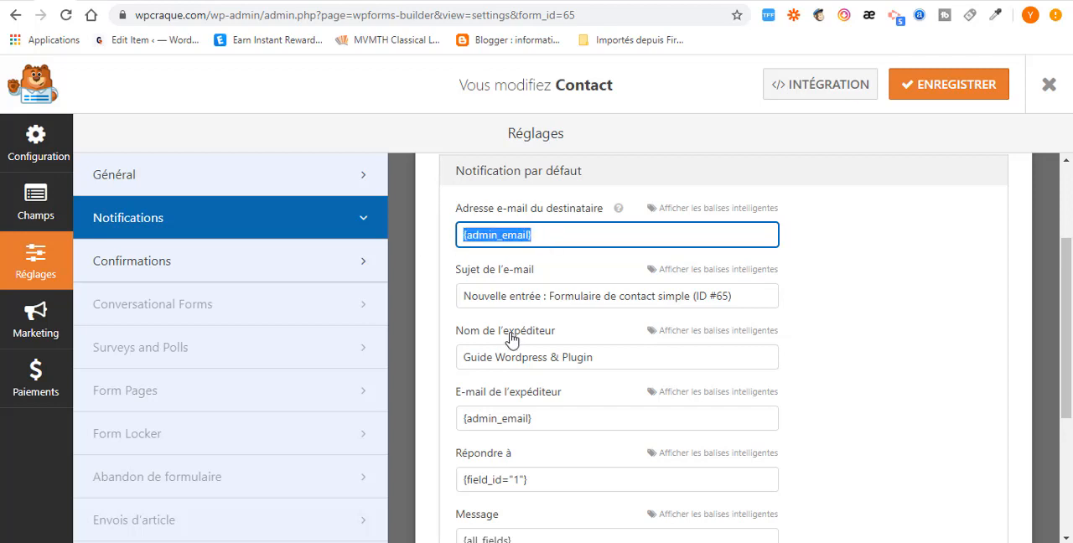
pyautogui.scroll(-2, 508, 338)
pyautogui.scroll(2, 515, 316)
pyautogui.scroll(-1, 528, 263)
pyautogui.moveTo(604, 253); pyautogui.dragTo(464, 254)
pyautogui.click(590, 254)
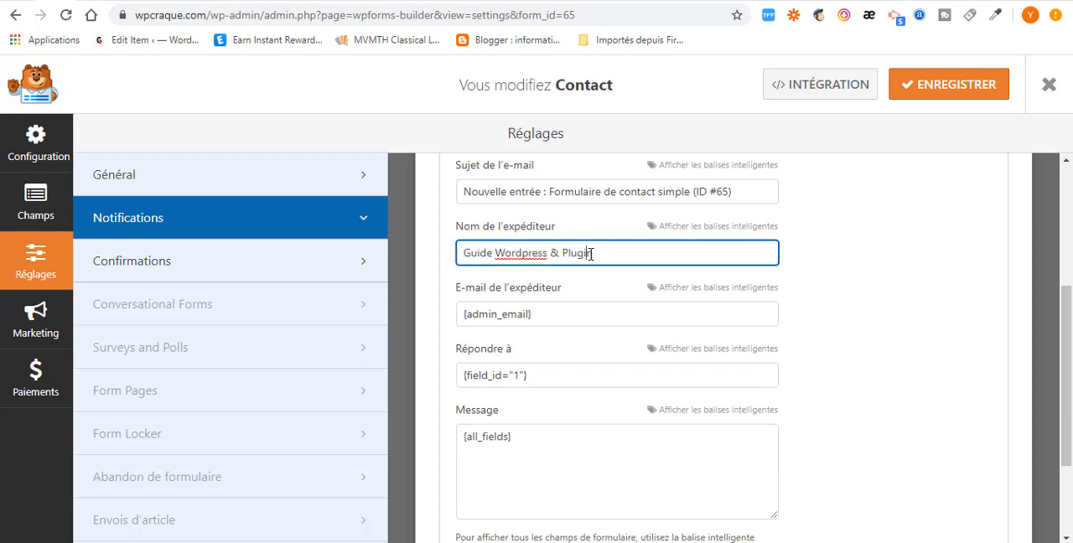
pyautogui.moveTo(594, 253); pyautogui.dragTo(464, 253)
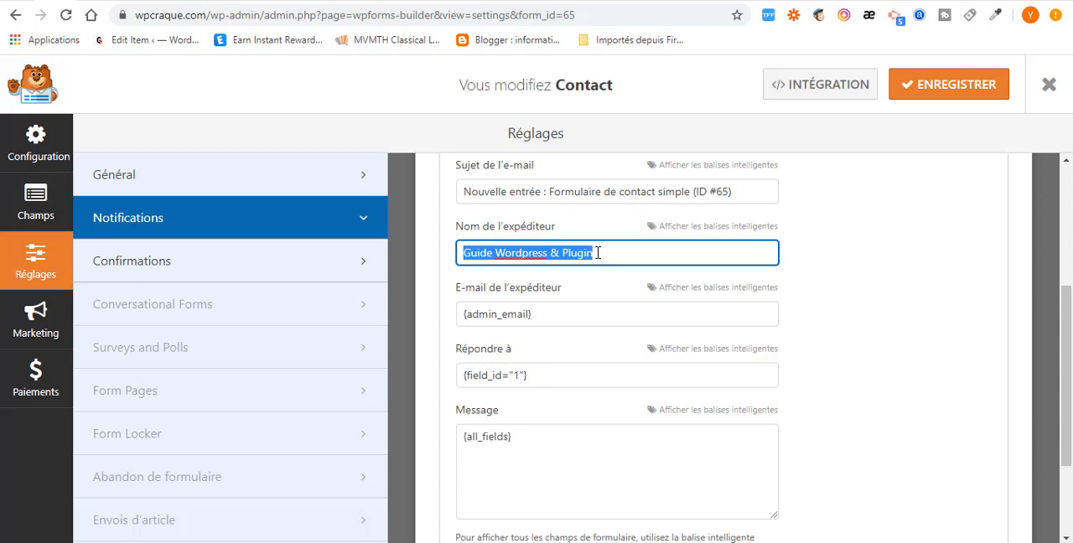
pyautogui.scroll(-2, 517, 313)
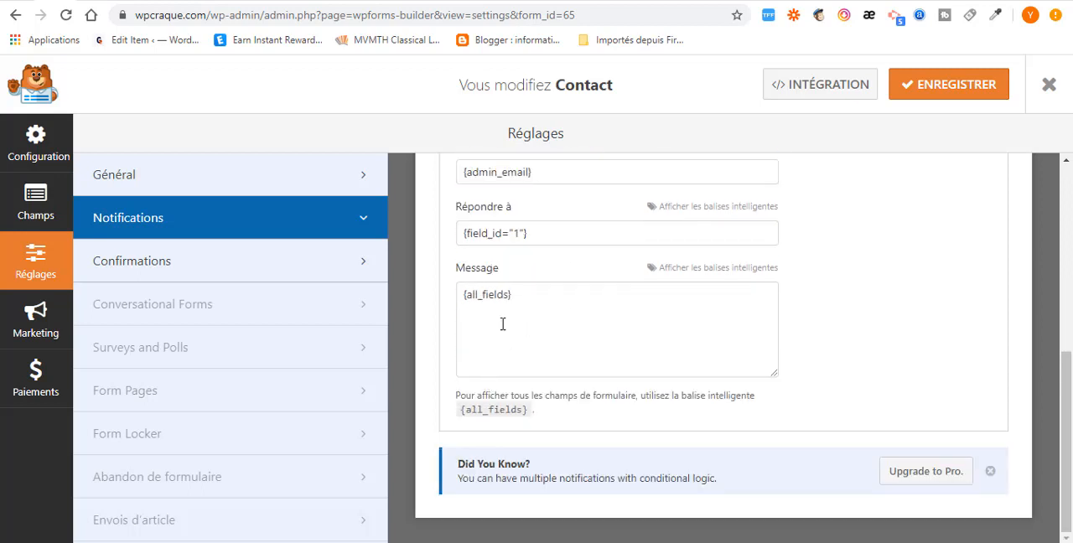
# - Examine the form's confirmation settings, including the available confirmation types and the default confirmation message
pyautogui.click(239, 271)
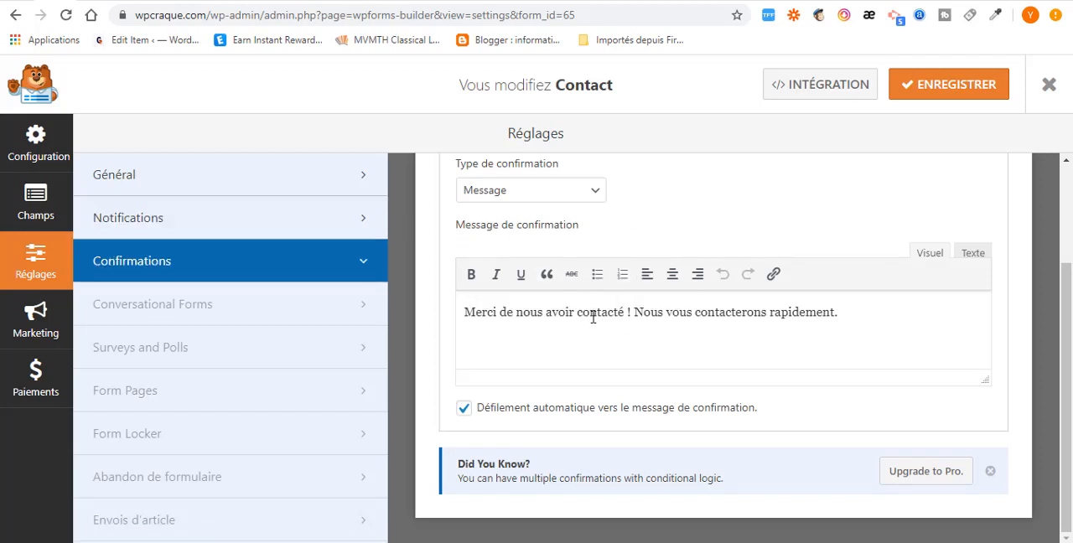
pyautogui.click(583, 197)
pyautogui.click(584, 197)
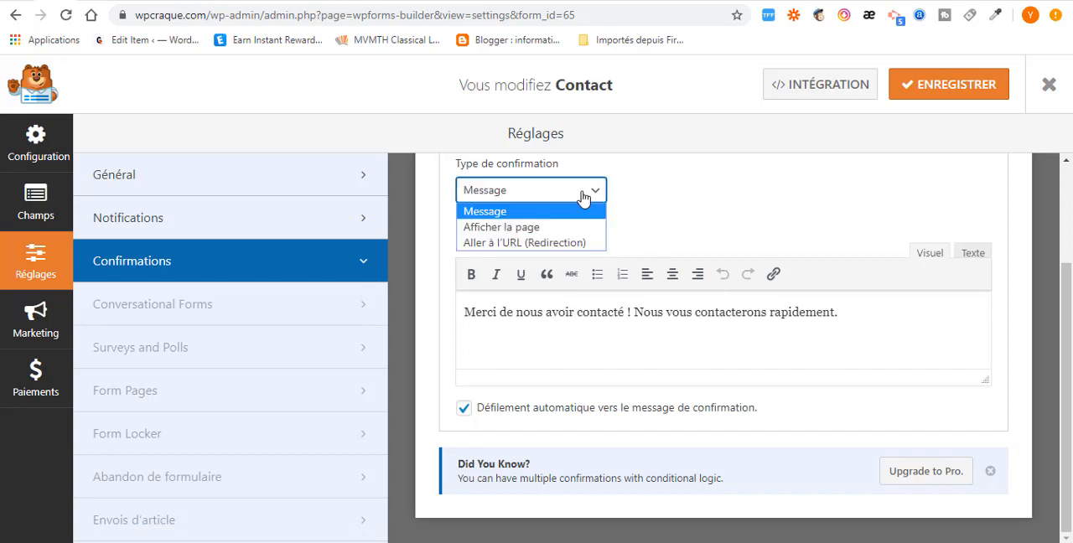
pyautogui.click(583, 197)
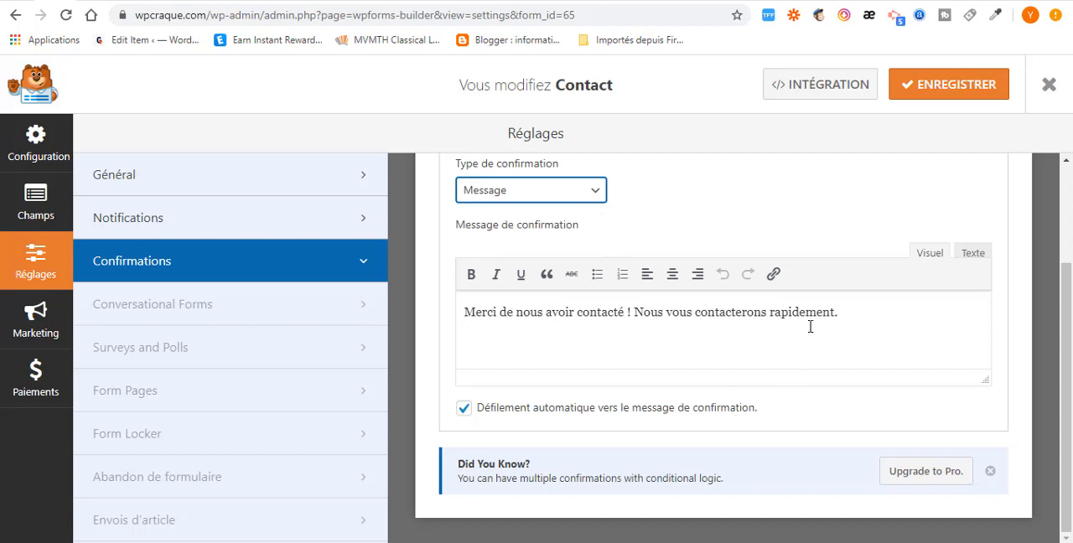
pyautogui.moveTo(840, 313); pyautogui.dragTo(459, 309)
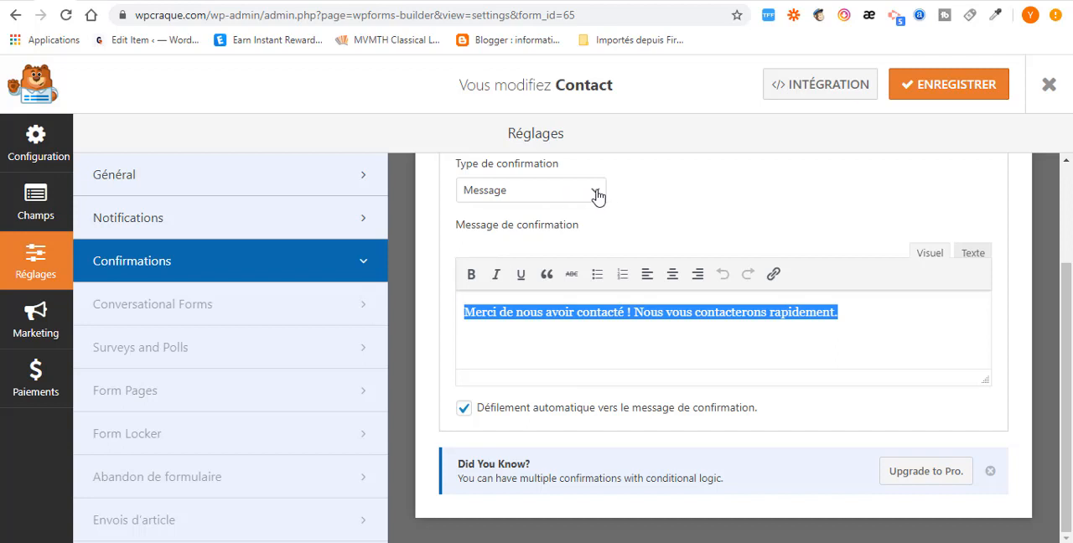
pyautogui.click(581, 313)
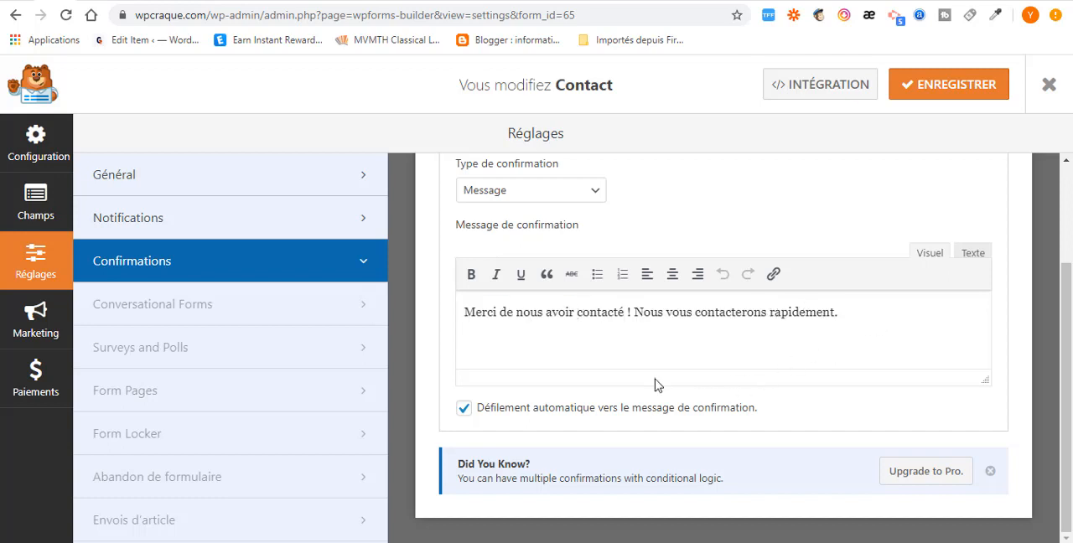
# - Try the Afficher la page and Aller à l'URL (Redirection) confirmation types, checking which pages can be chosen for the first
pyautogui.click(592, 192)
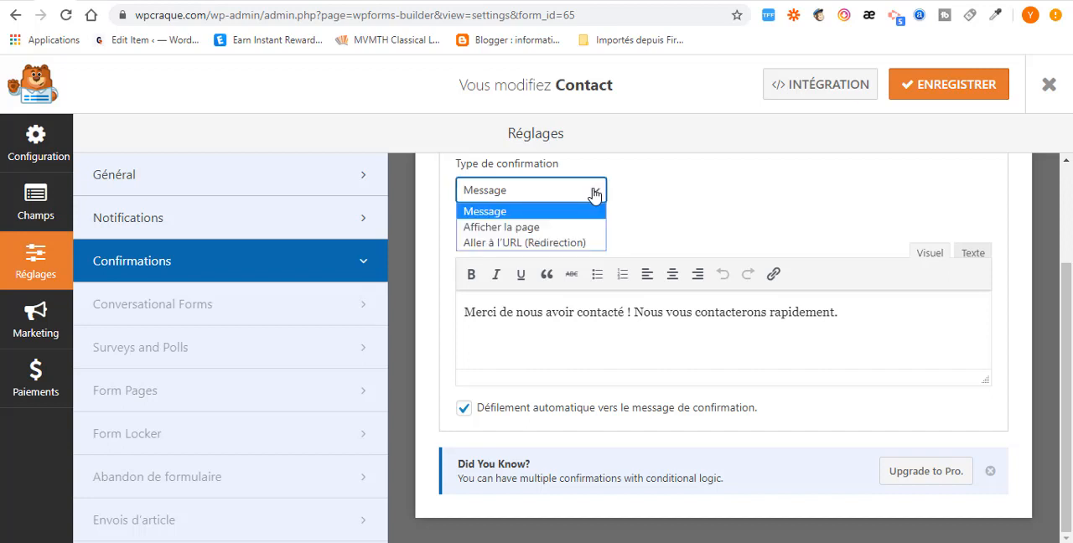
pyautogui.click(525, 228)
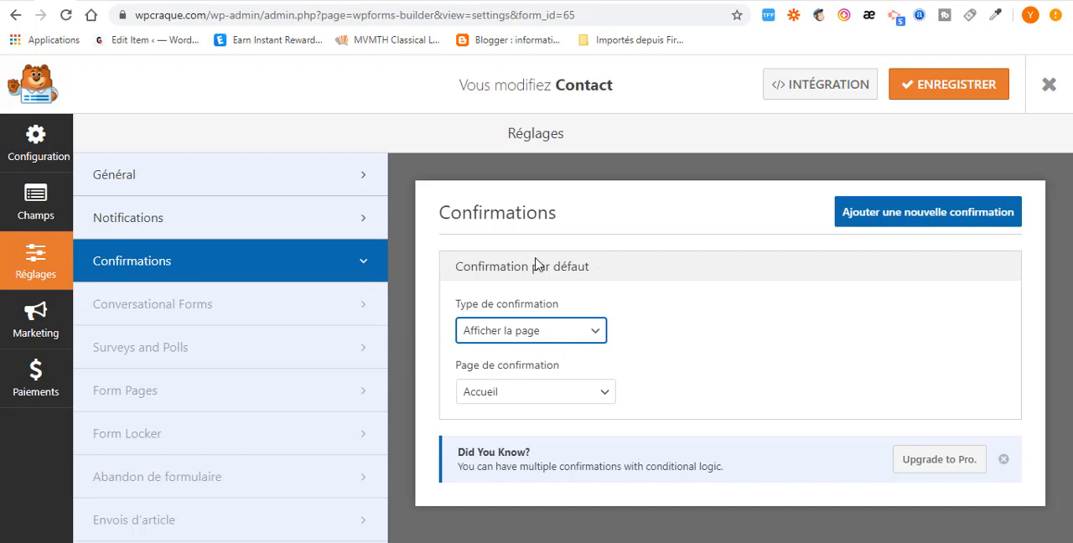
pyautogui.click(602, 399)
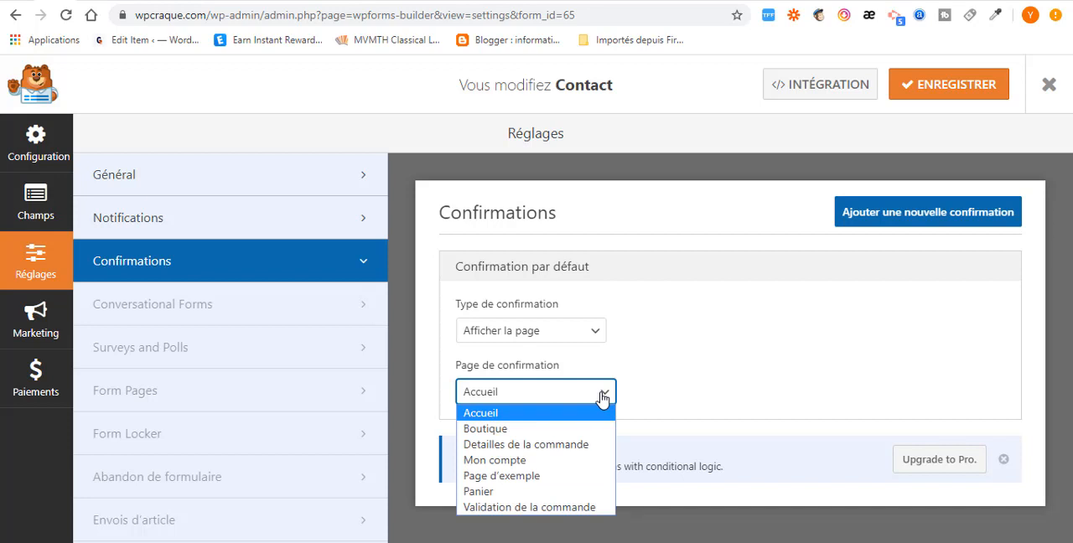
pyautogui.click(602, 399)
pyautogui.click(588, 331)
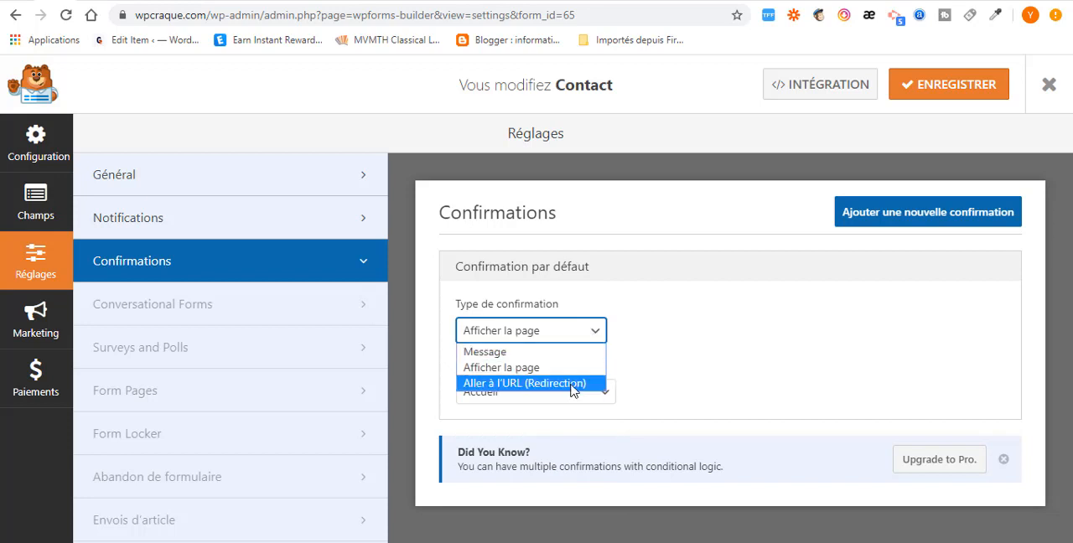
pyautogui.click(572, 383)
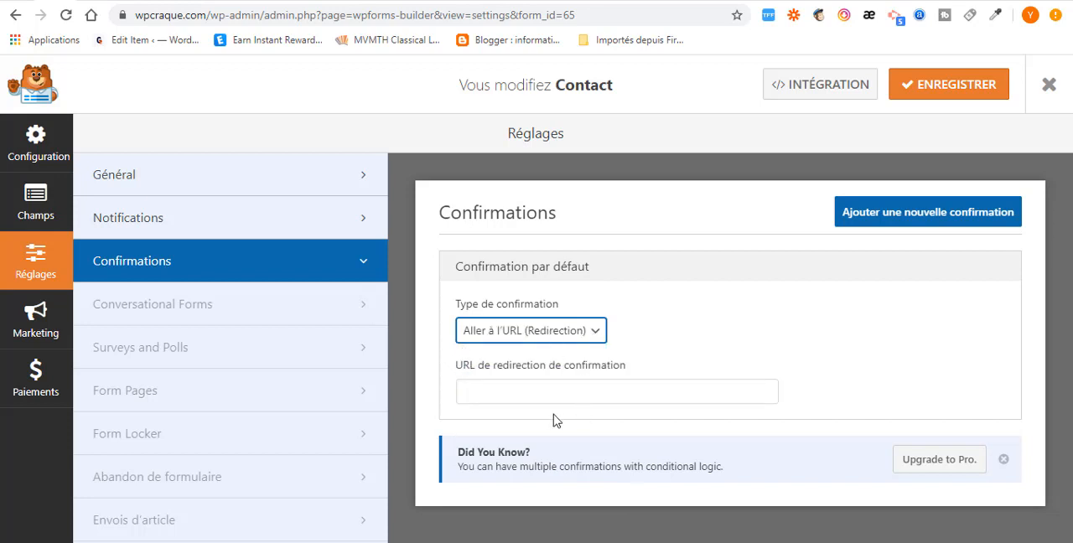
# - Set the default confirmation type to Message and review its message and automatic scrolling option
pyautogui.click(532, 334)
pyautogui.click(507, 358)
pyautogui.scroll(-3, 599, 401)
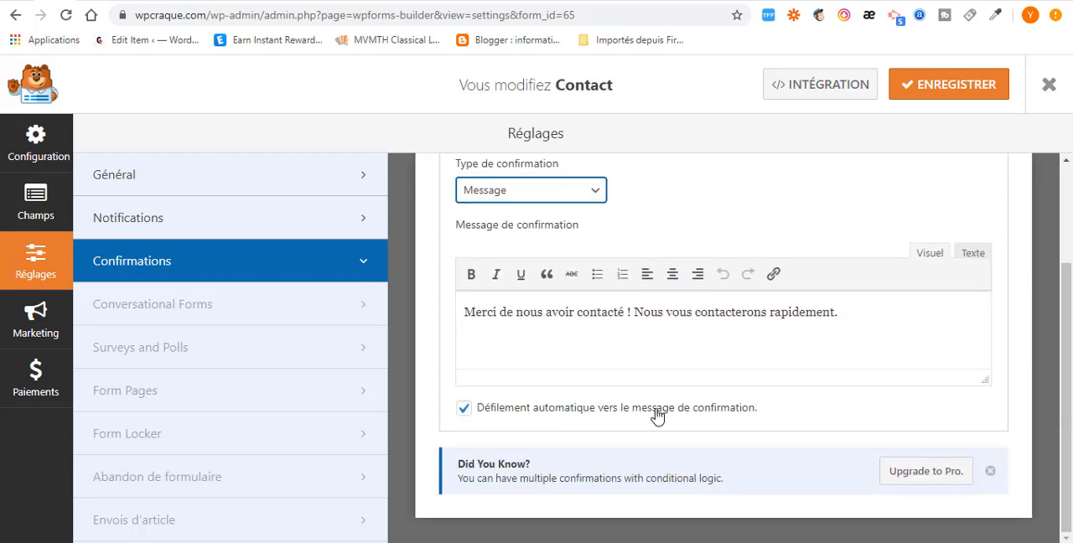
pyautogui.scroll(3, 821, 330)
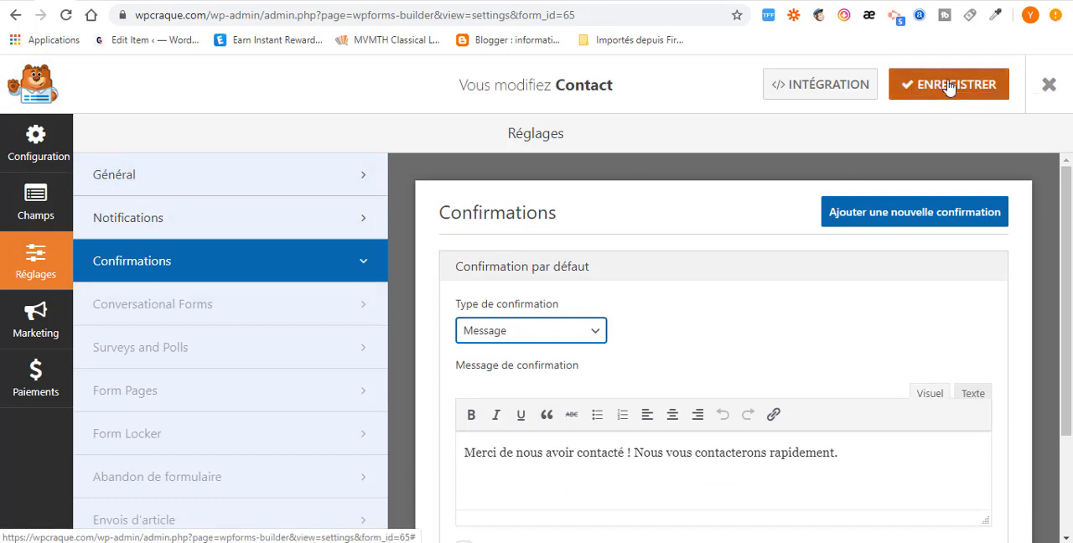
pyautogui.click(631, 265)
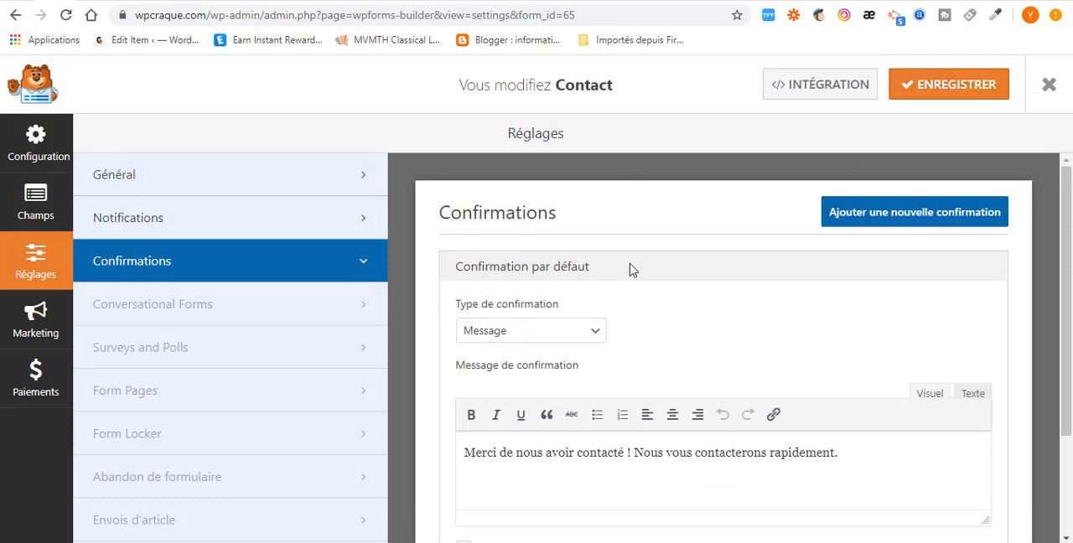
# - Display the form's integration shortcode and select its full text
pyautogui.click(828, 93)
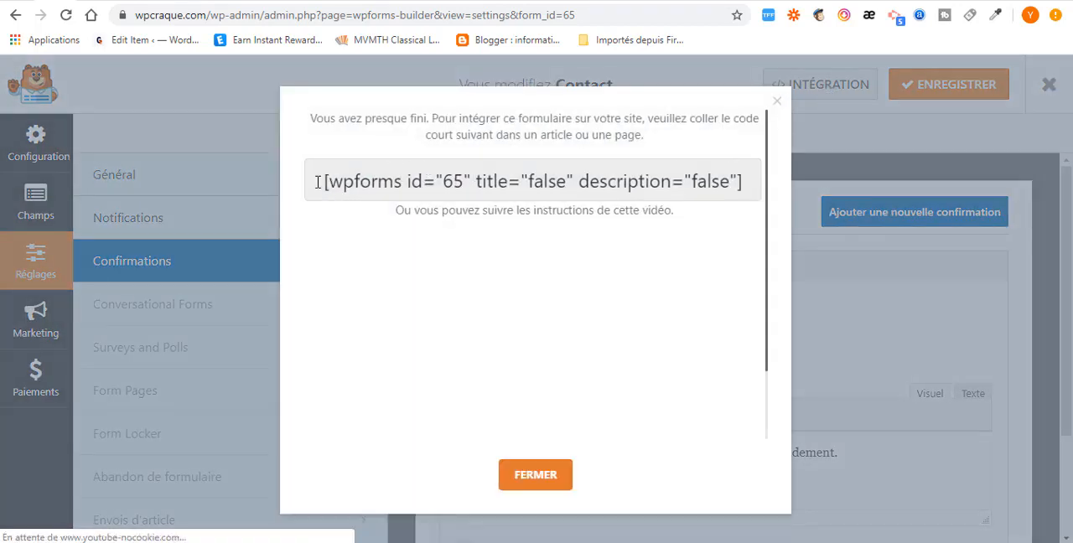
pyautogui.moveTo(317, 182); pyautogui.dragTo(807, 193)
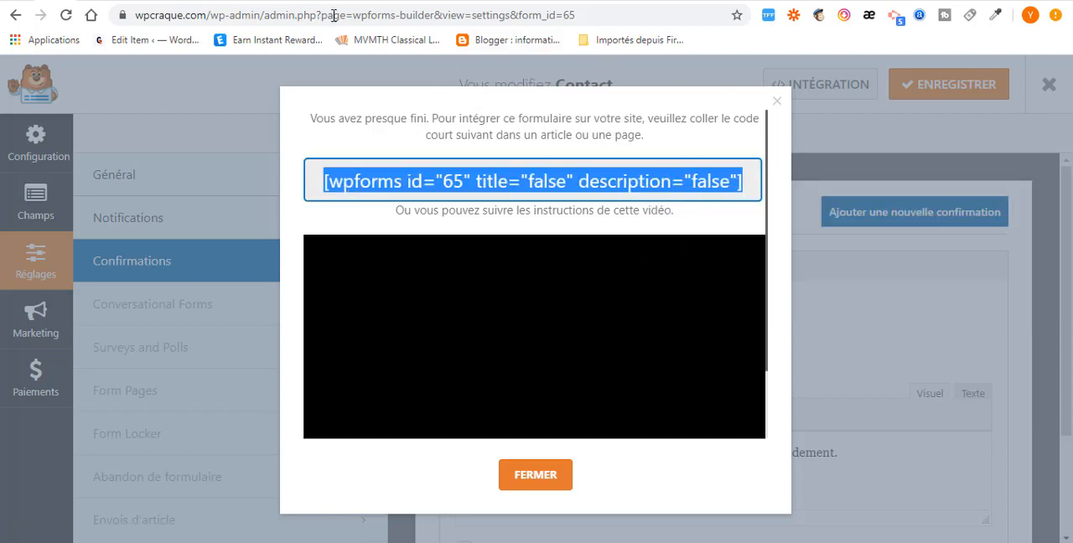
# - Switch to the site's browser tab, go to the WordPress dashboard and create a new page titled "Contact"
pyautogui.click(82, 1)
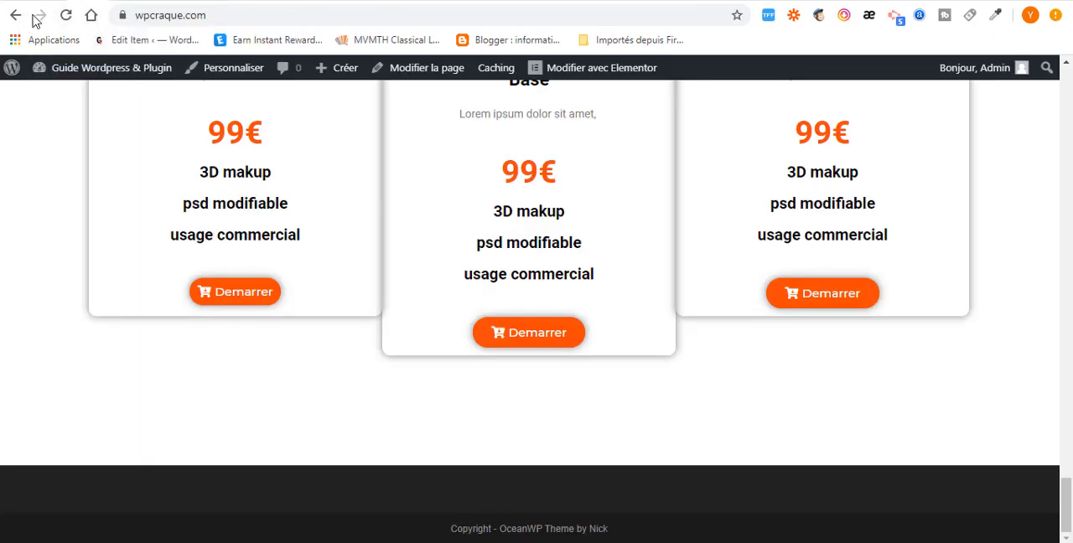
pyautogui.click(73, 74)
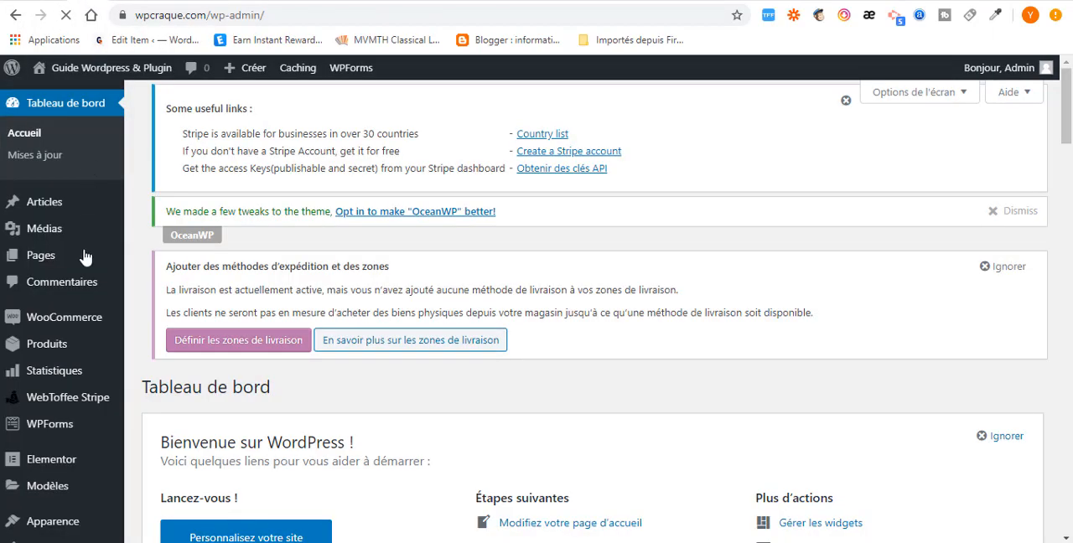
pyautogui.scroll(-1, 50, 243)
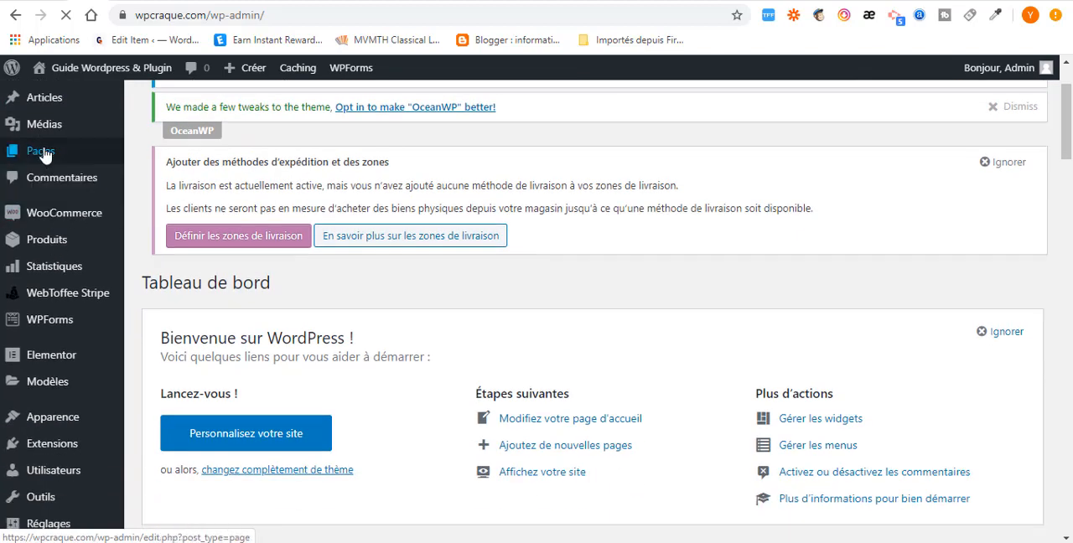
pyautogui.moveTo(44, 156)
pyautogui.click(149, 179)
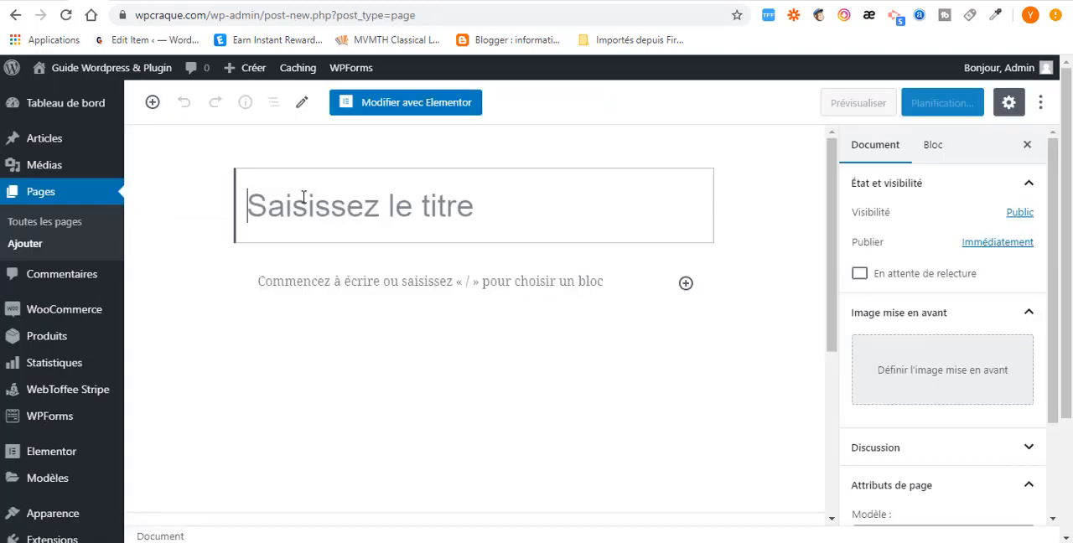
pyautogui.write('Cont')
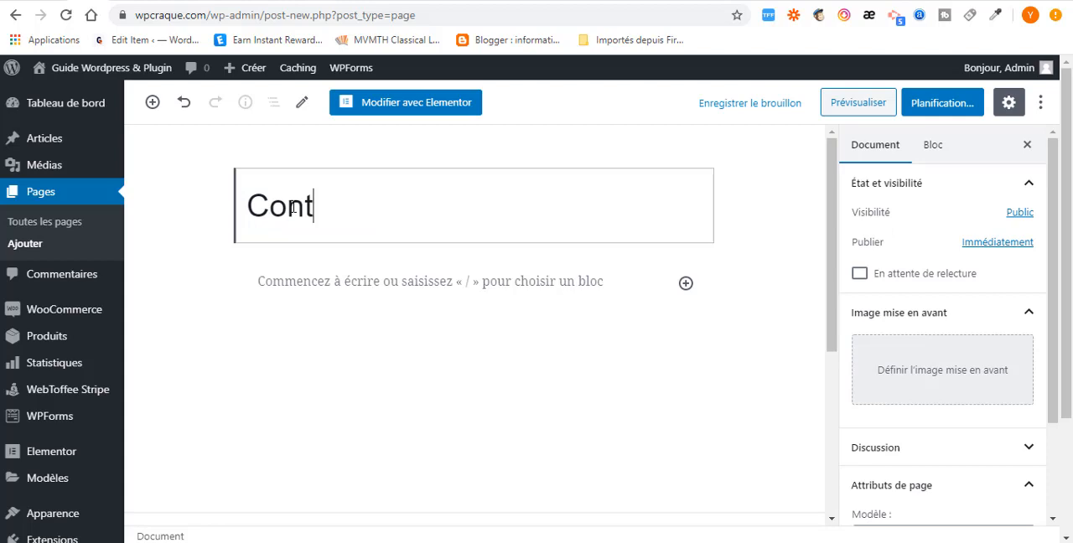
pyautogui.write('act')
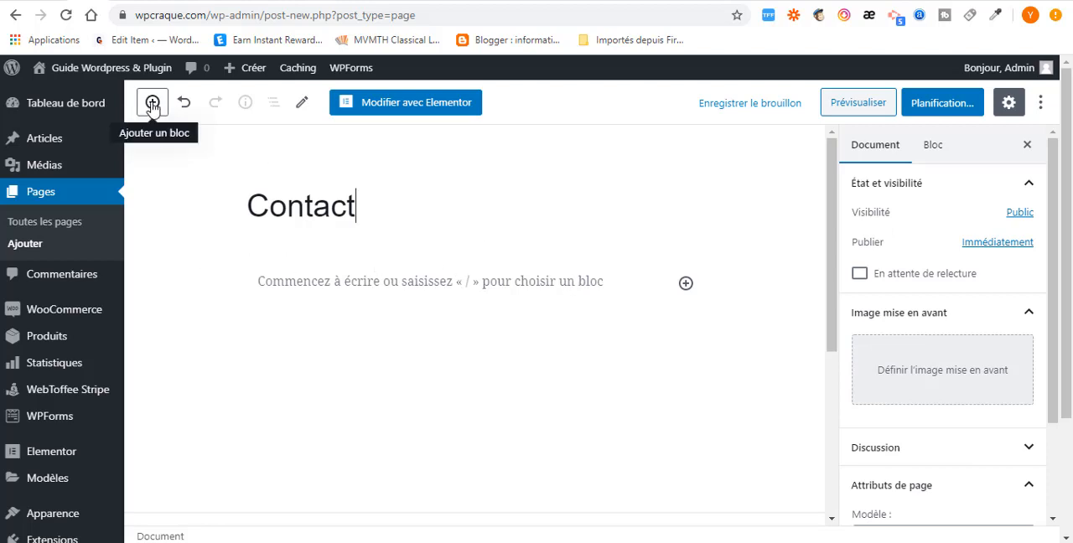
# - Find the WPForms block, insert it in the Contact page and choose the Contact form for it
pyautogui.click(153, 103)
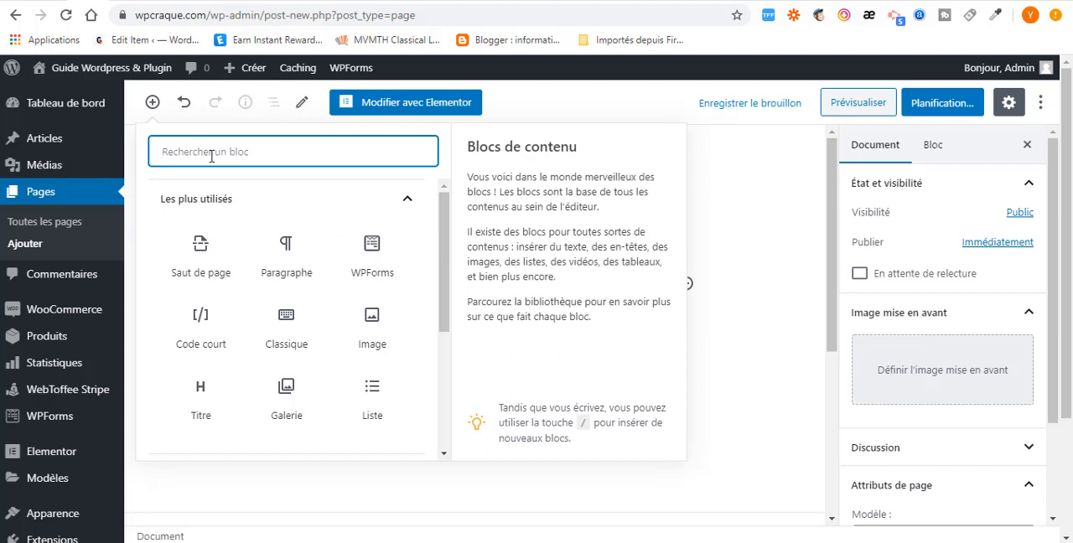
pyautogui.write('wpform')
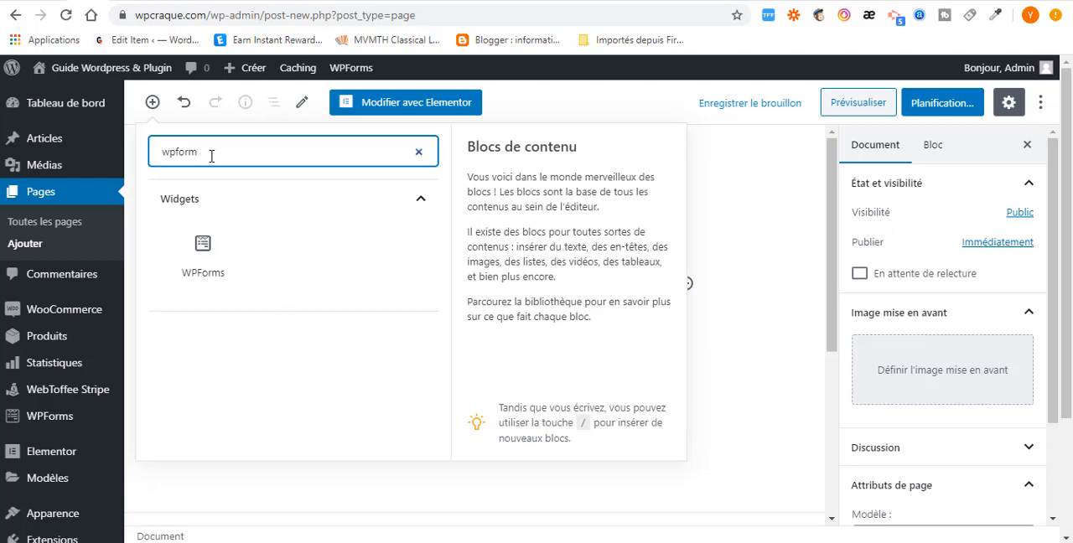
pyautogui.click(214, 258)
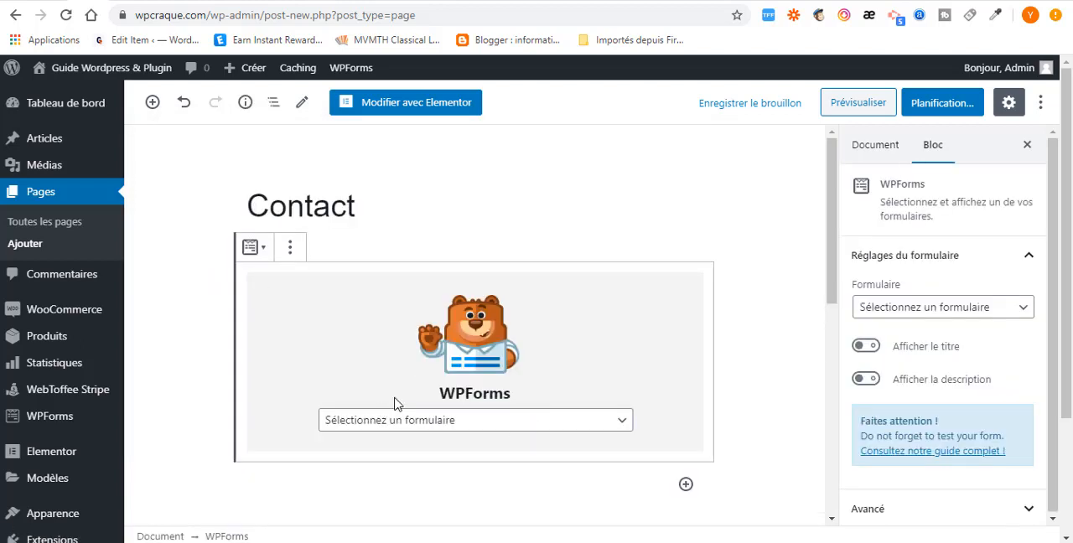
pyautogui.click(578, 430)
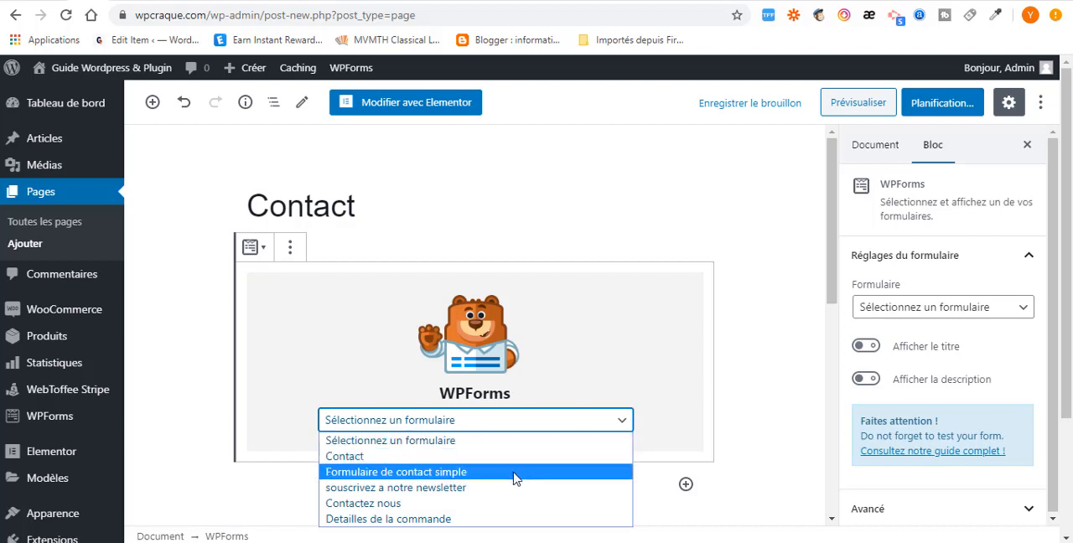
pyautogui.click(414, 462)
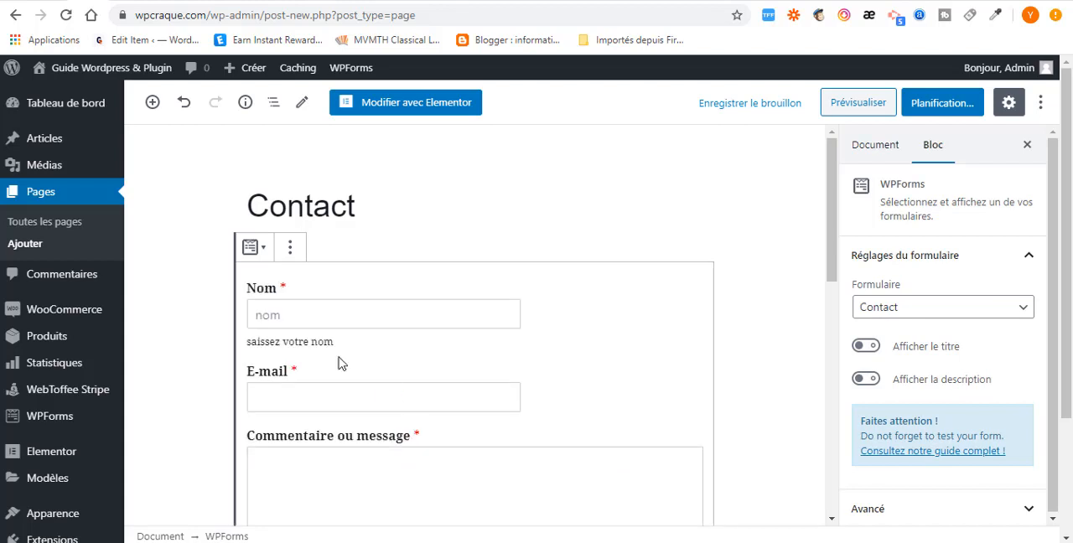
pyautogui.scroll(-3, 360, 220)
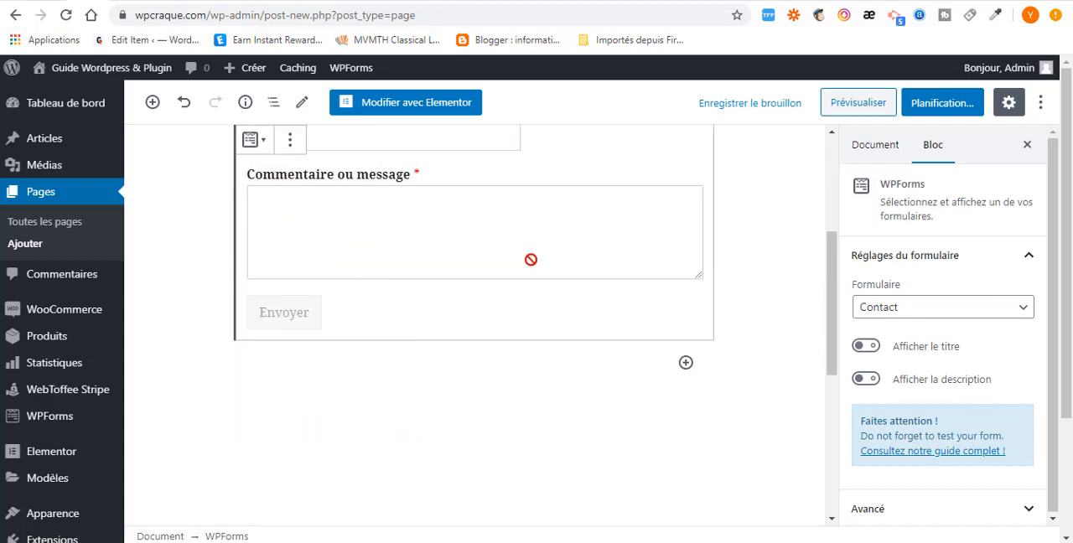
pyautogui.scroll(3, 368, 264)
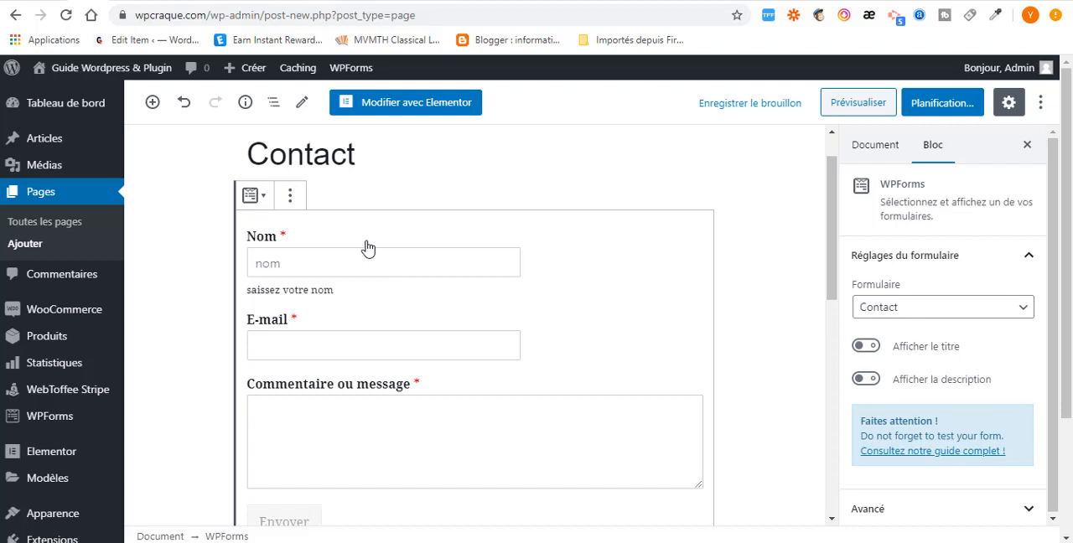
pyautogui.scroll(-3, 370, 254)
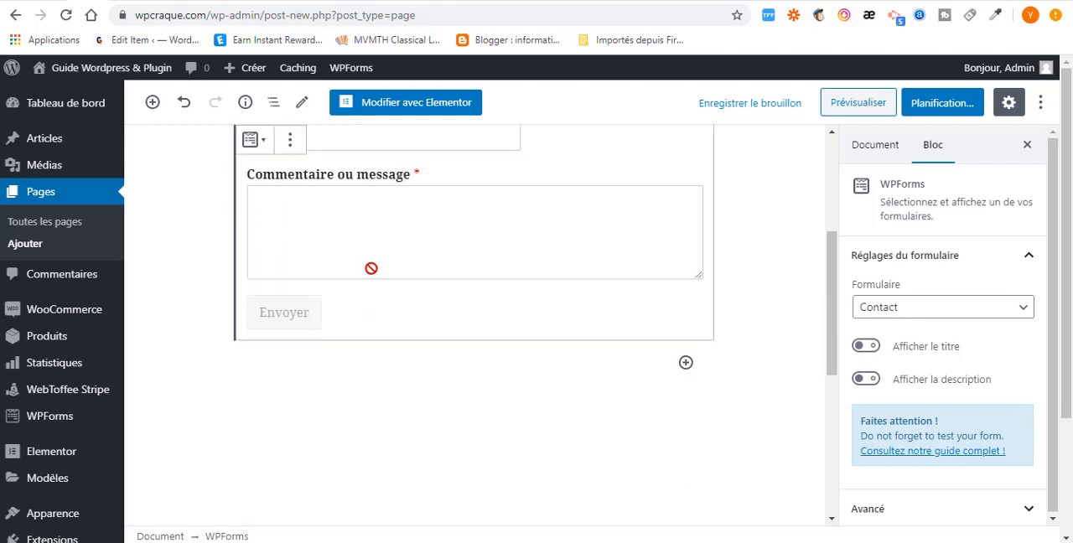
pyautogui.scroll(3, 371, 267)
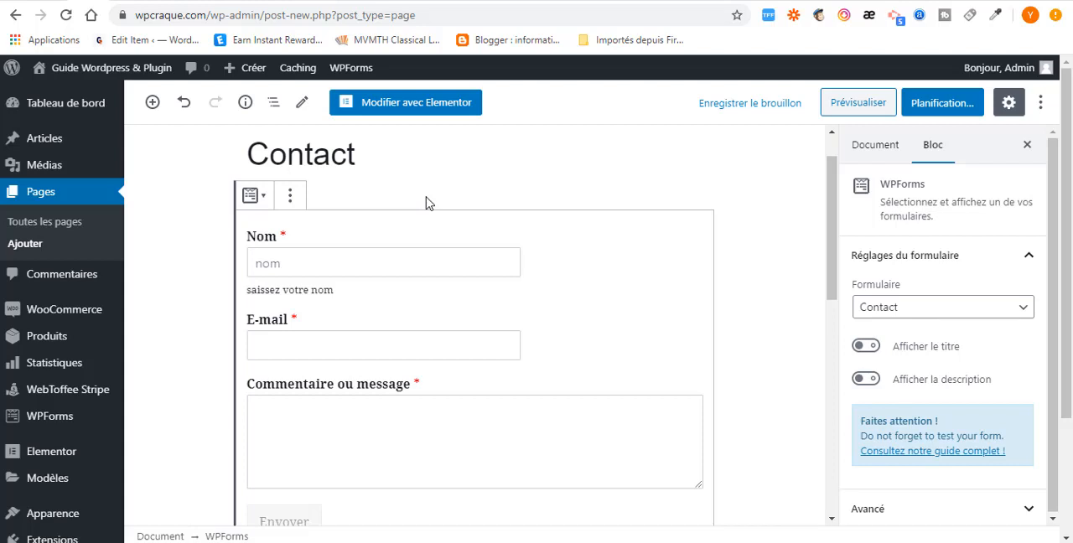
pyautogui.scroll(-3, 463, 305)
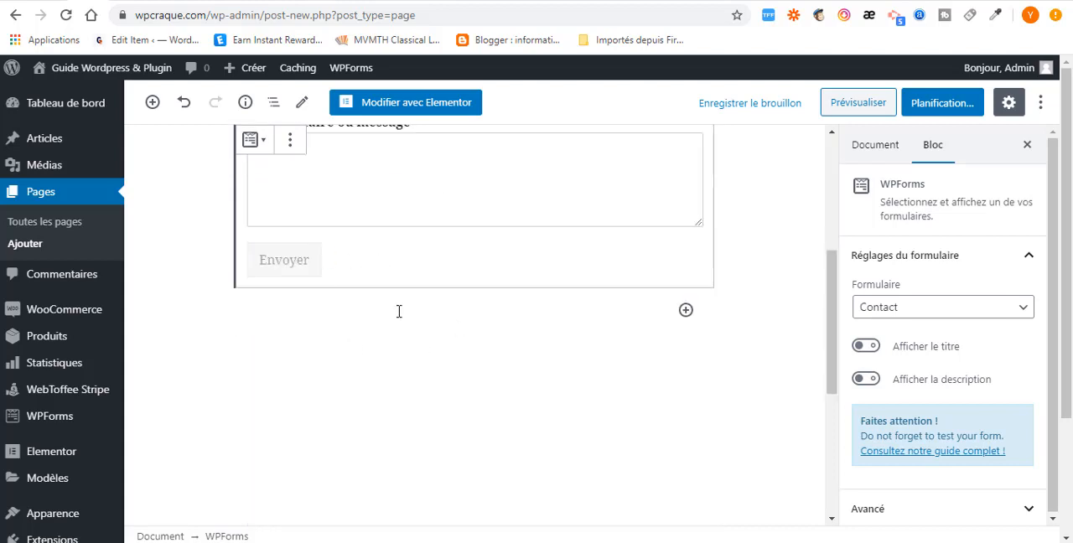
# - Check the embedded form in the page and publish the Contact page
pyautogui.scroll(2, 399, 311)
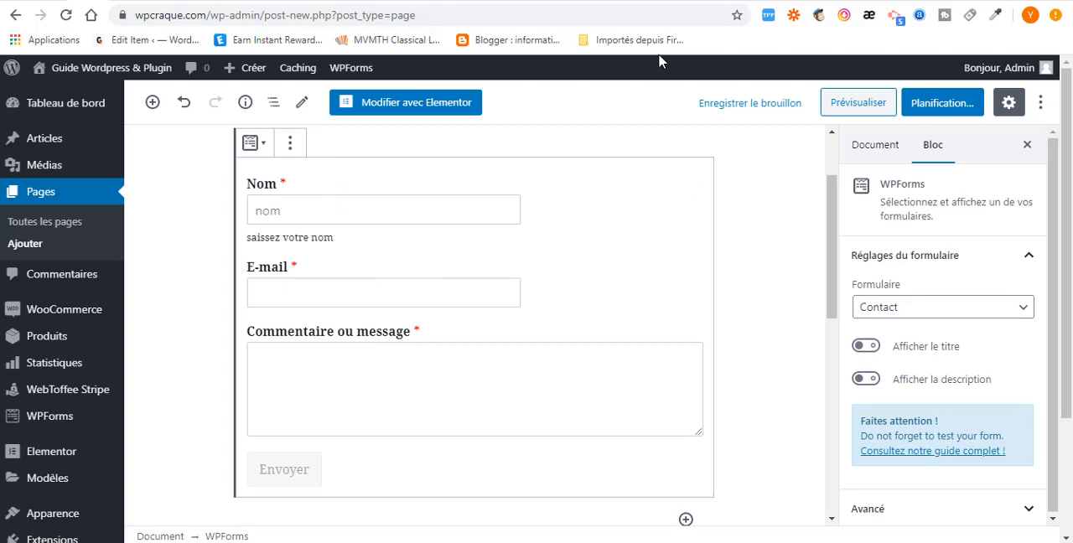
pyautogui.click(942, 102)
pyautogui.click(947, 104)
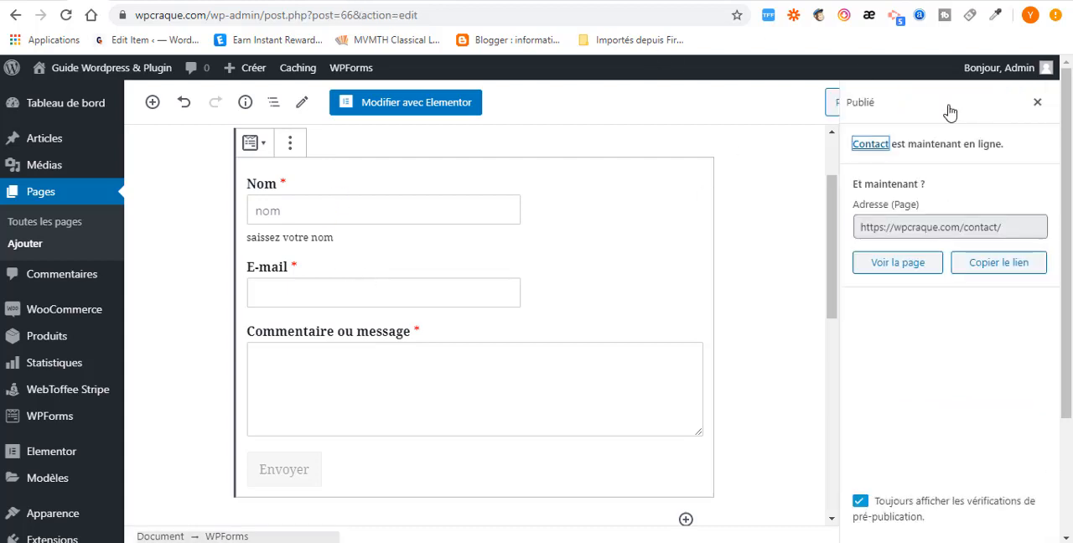
pyautogui.click(957, 233)
pyautogui.rightClick(958, 233)
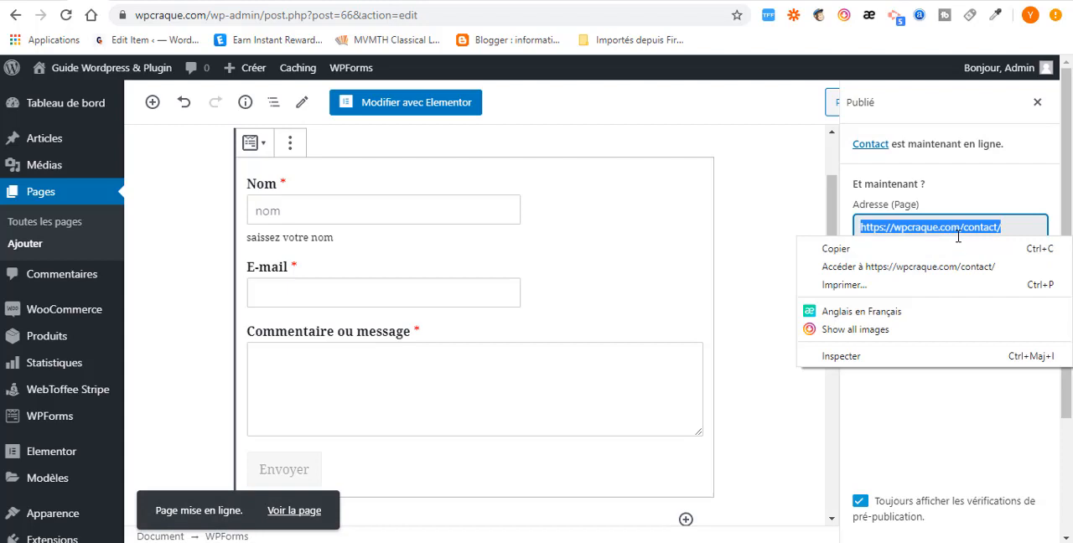
pyautogui.click(908, 267)
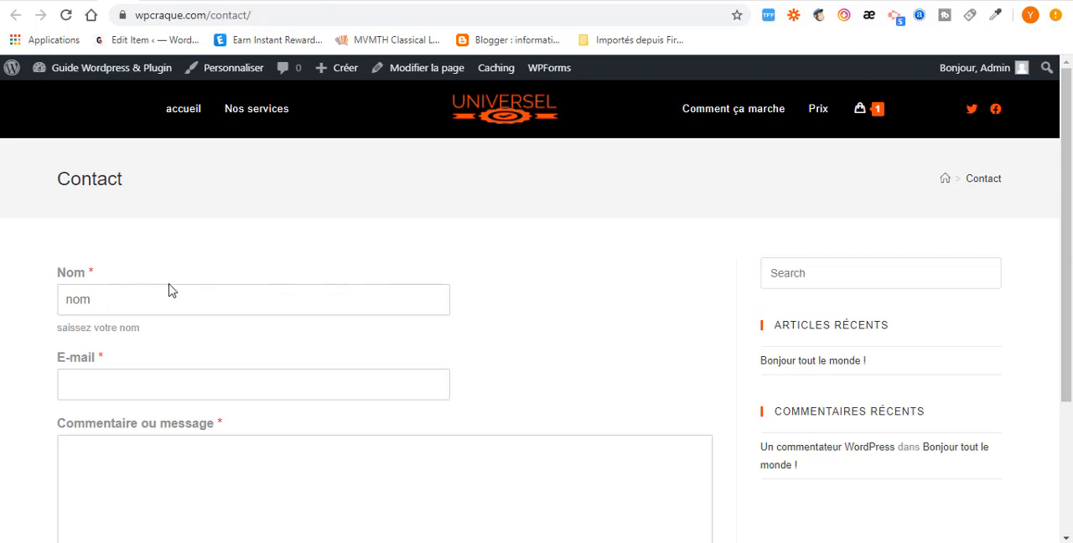
pyautogui.scroll(-2, 304, 314)
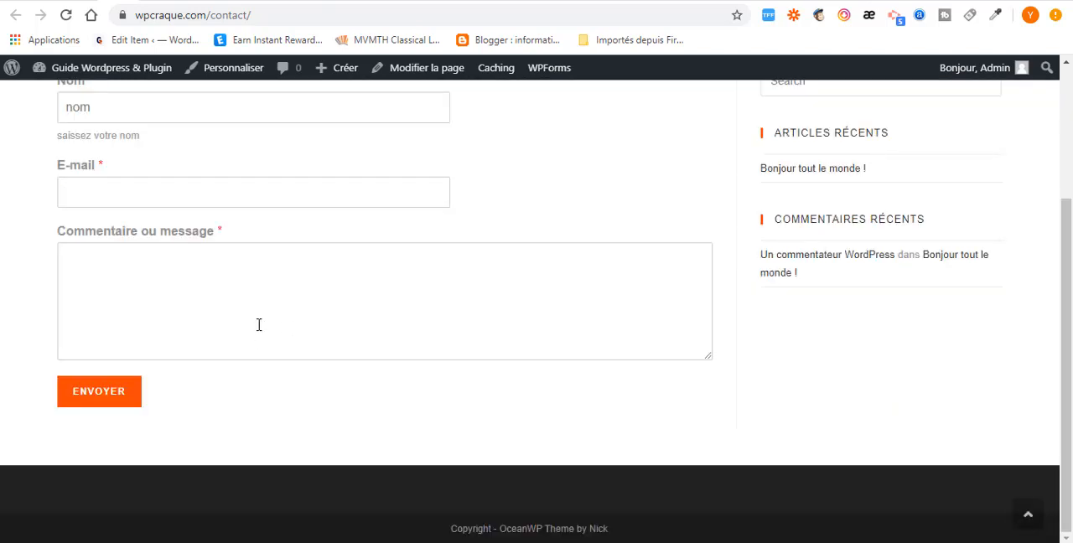
# - Return to the page editor's browser tab and remove the WPForms block from the Contact page
pyautogui.click(78, 0)
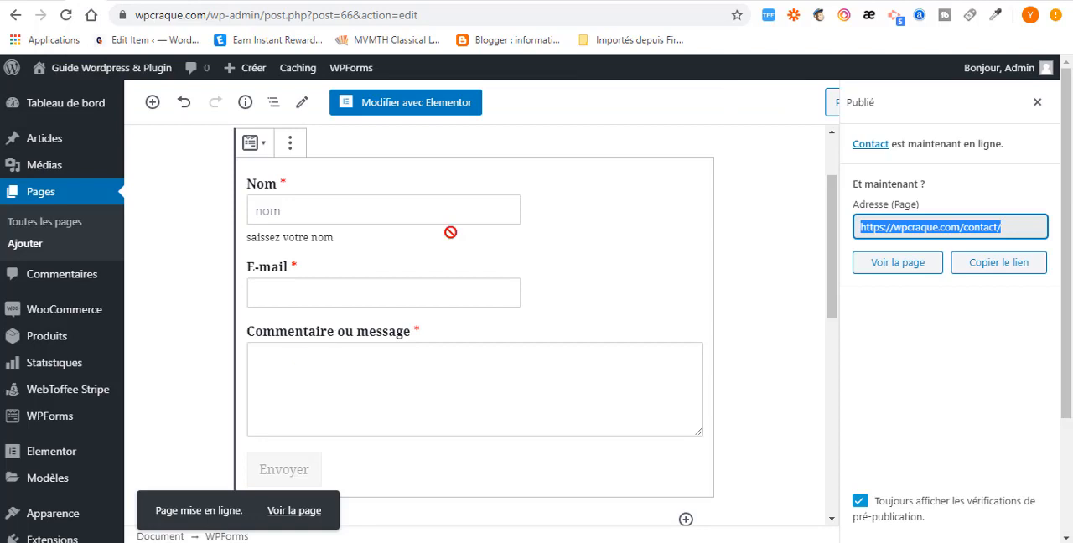
pyautogui.click(290, 143)
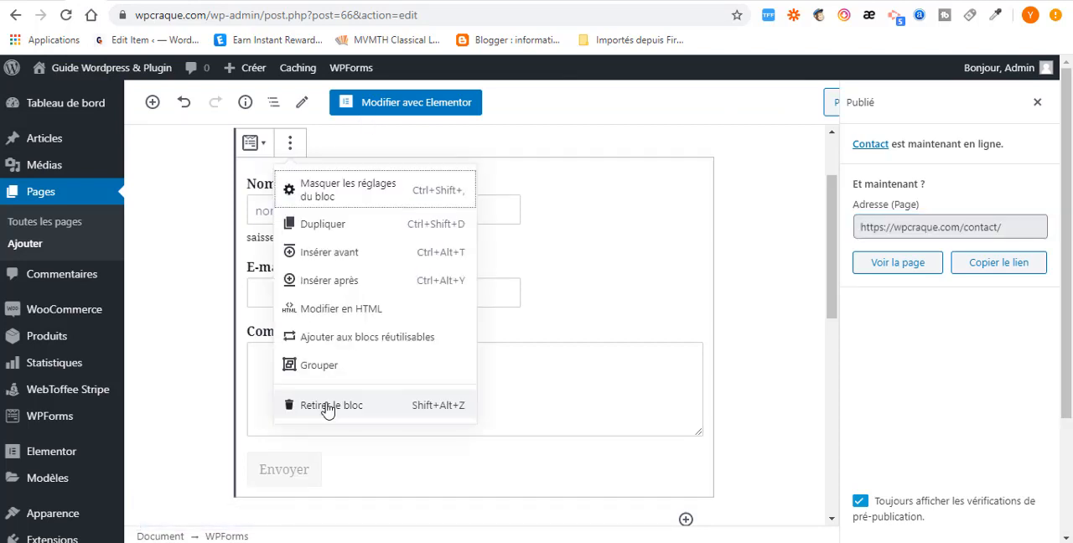
pyautogui.click(327, 406)
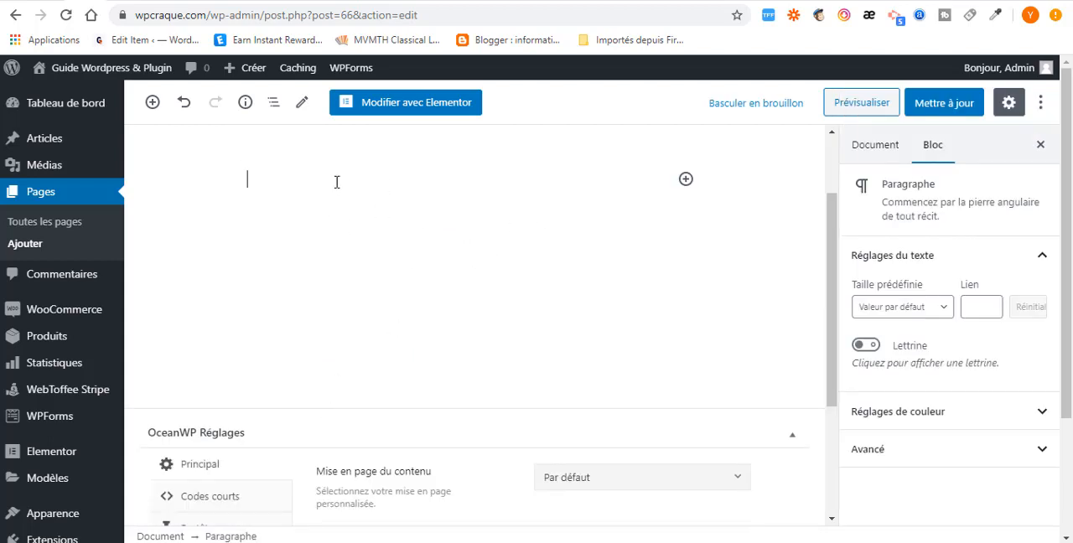
# - Paste the shortcode [wpforms id="65" title="false" description="false"] into the empty paragraph and clear the paragraph again
pyautogui.write('[wpforms id="65" title="false" description="false"]')
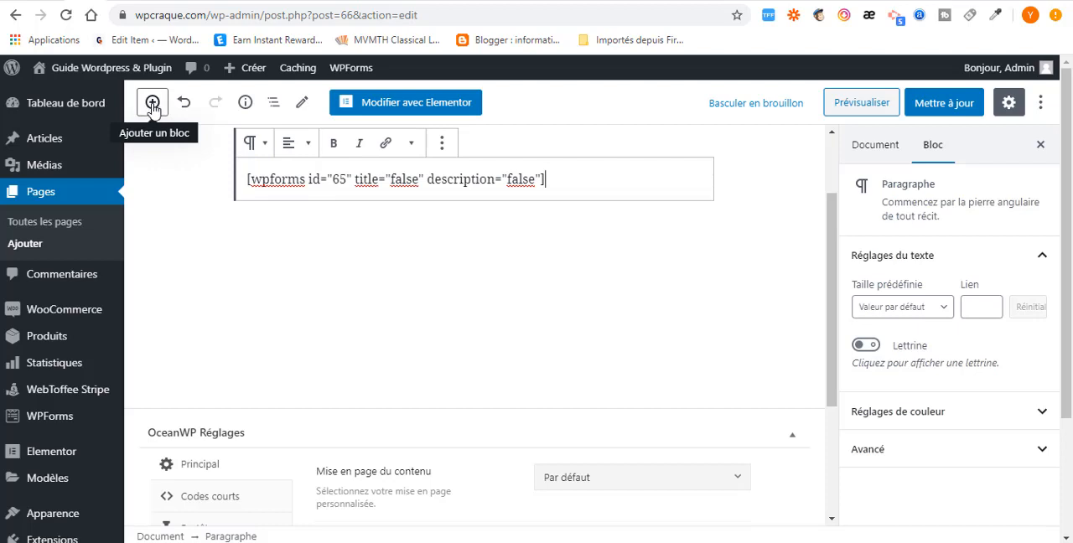
pyautogui.click(492, 202)
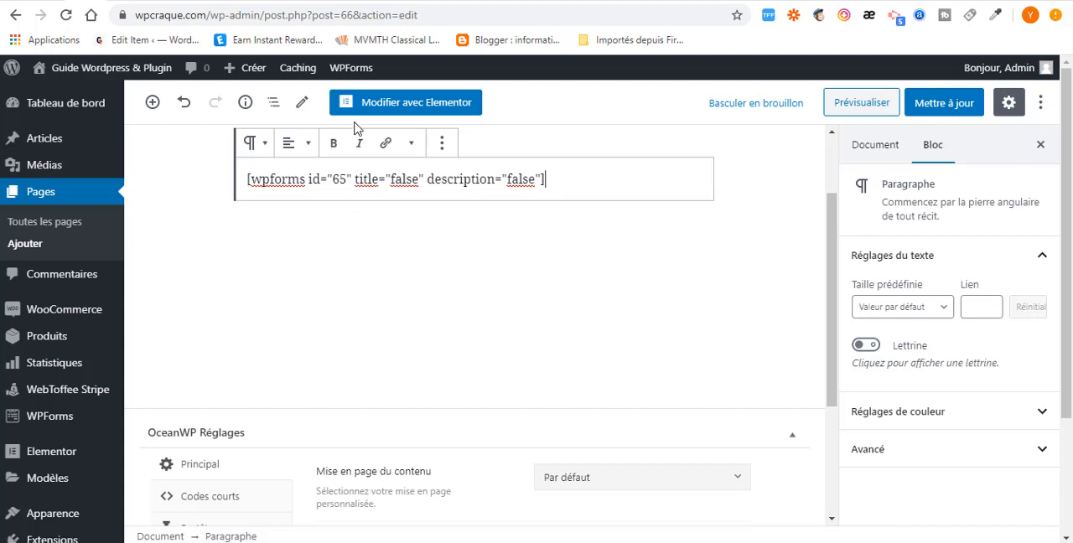
pyautogui.doubleClick(554, 175)
pyautogui.hotkey('ctrl', 'a')
pyautogui.write('[w')
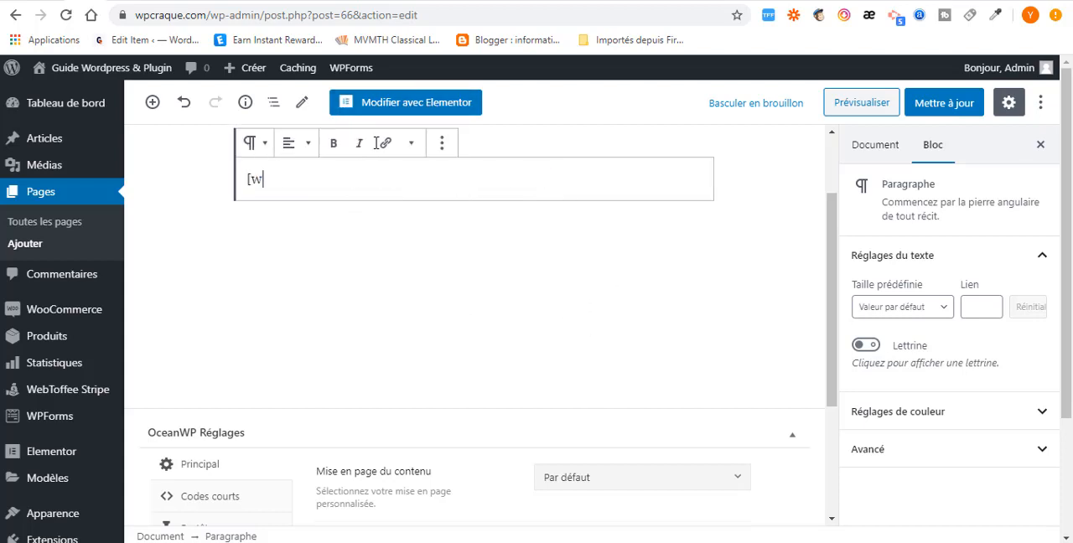
pyautogui.press('BackSpace')
pyautogui.press('BackSpace')
# - Open the Contact page in Elementor and add a new section with a single-column structure
pyautogui.click(403, 111)
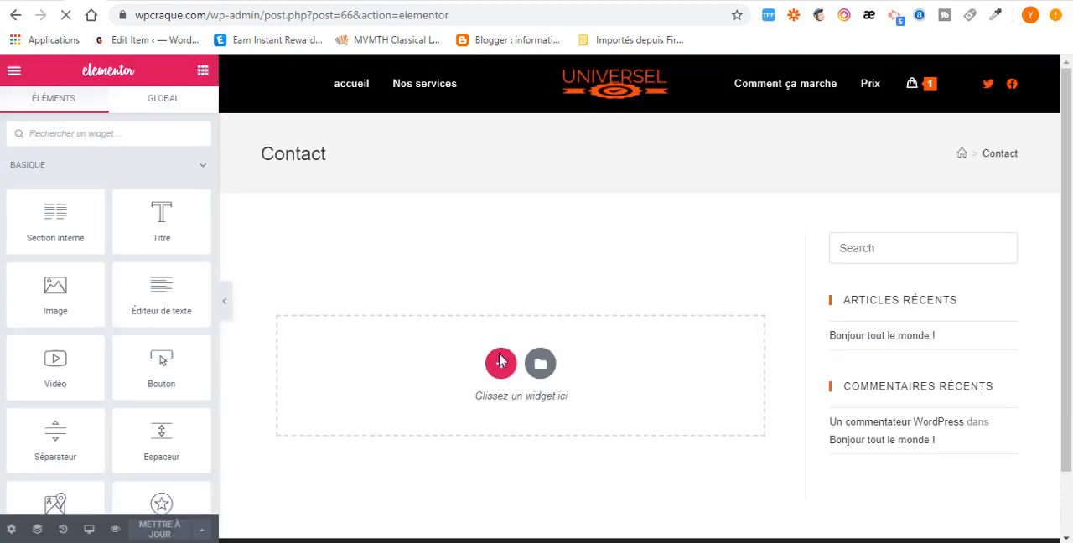
pyautogui.click(500, 364)
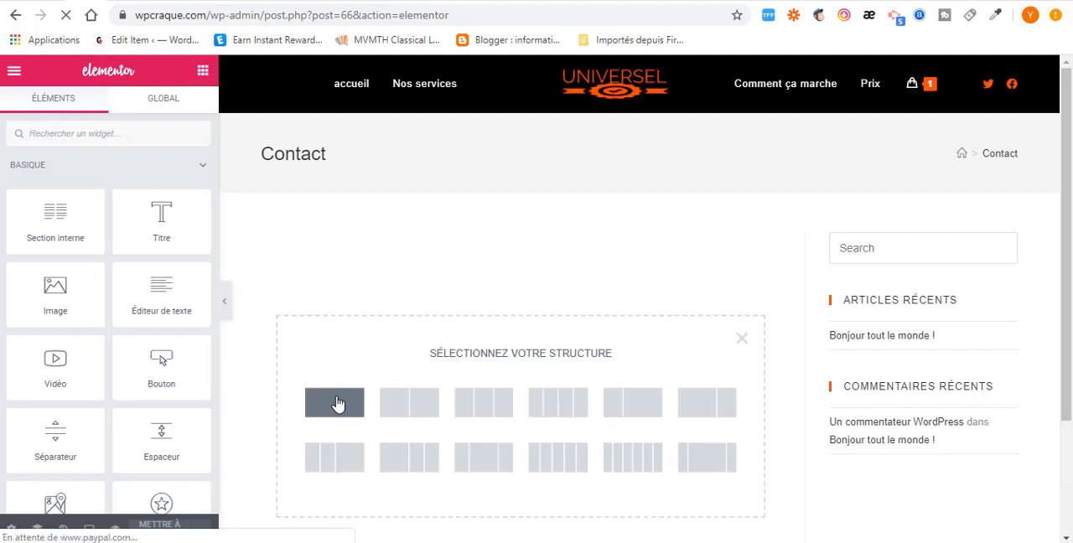
pyautogui.click(336, 404)
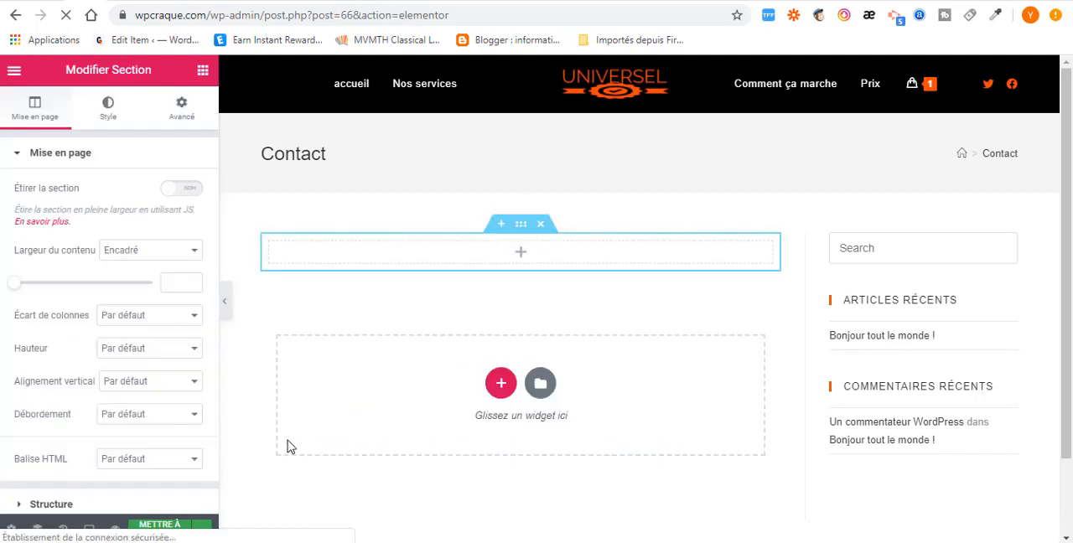
# - Find the WPForms widget among the WordPress widgets and place it in the new single-column section
pyautogui.scroll(-2, 30, 291)
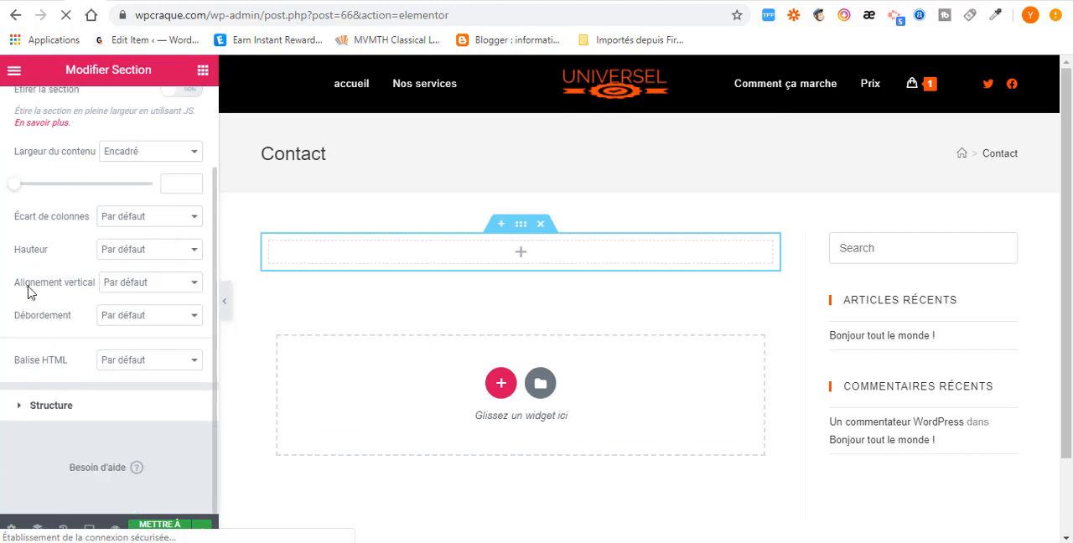
pyautogui.click(204, 73)
pyautogui.scroll(-15, 115, 376)
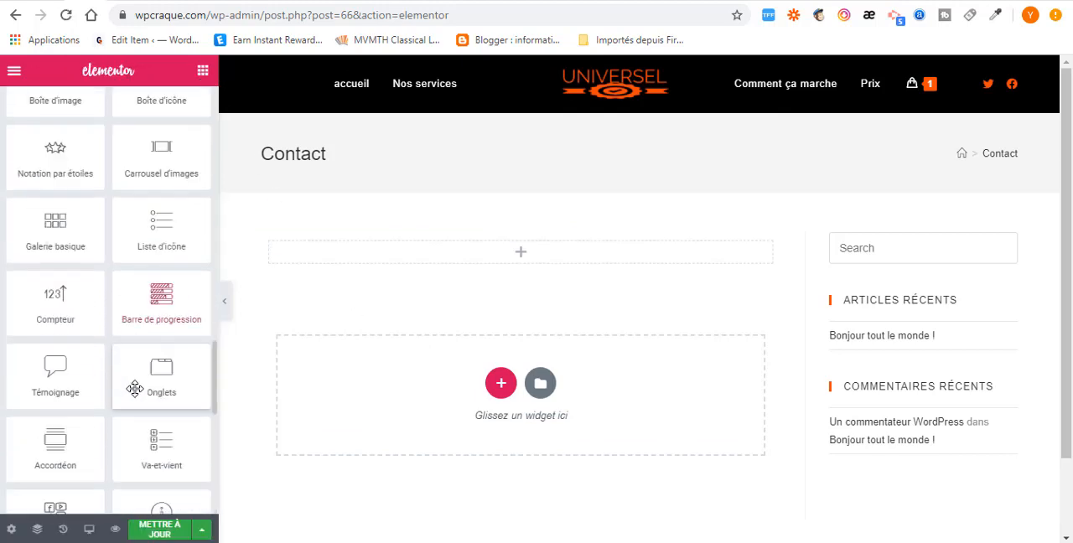
pyautogui.scroll(-10, 135, 389)
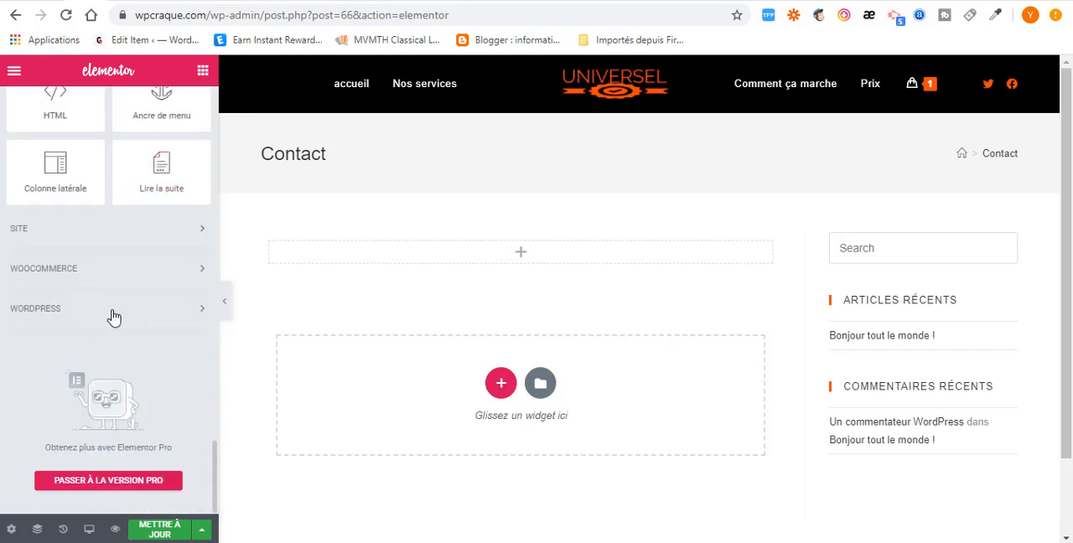
pyautogui.click(136, 316)
pyautogui.scroll(-3, 134, 369)
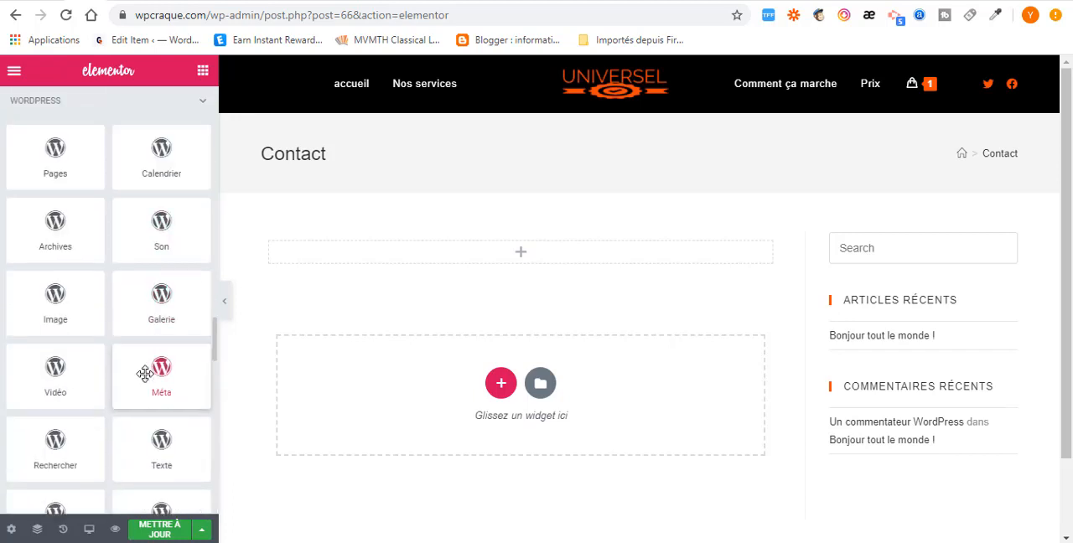
pyautogui.scroll(-10, 145, 374)
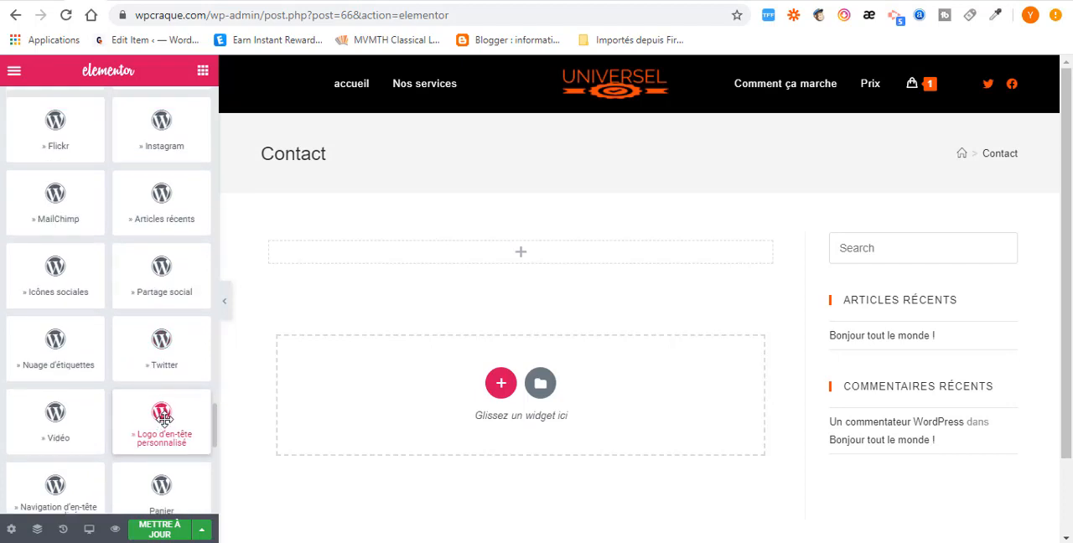
pyautogui.scroll(-5, 163, 418)
pyautogui.scroll(-3, 164, 417)
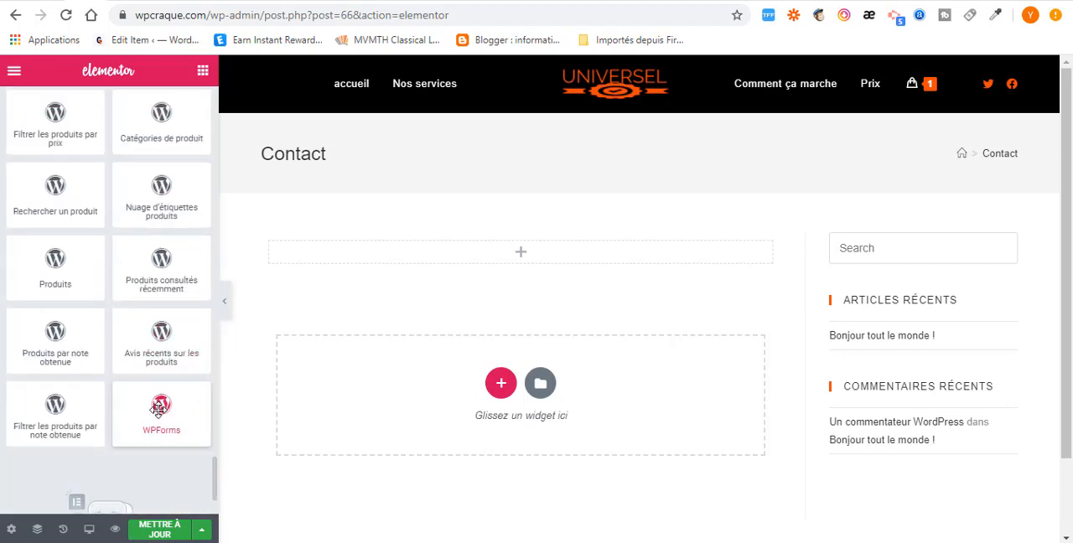
pyautogui.moveTo(159, 408); pyautogui.dragTo(514, 256)
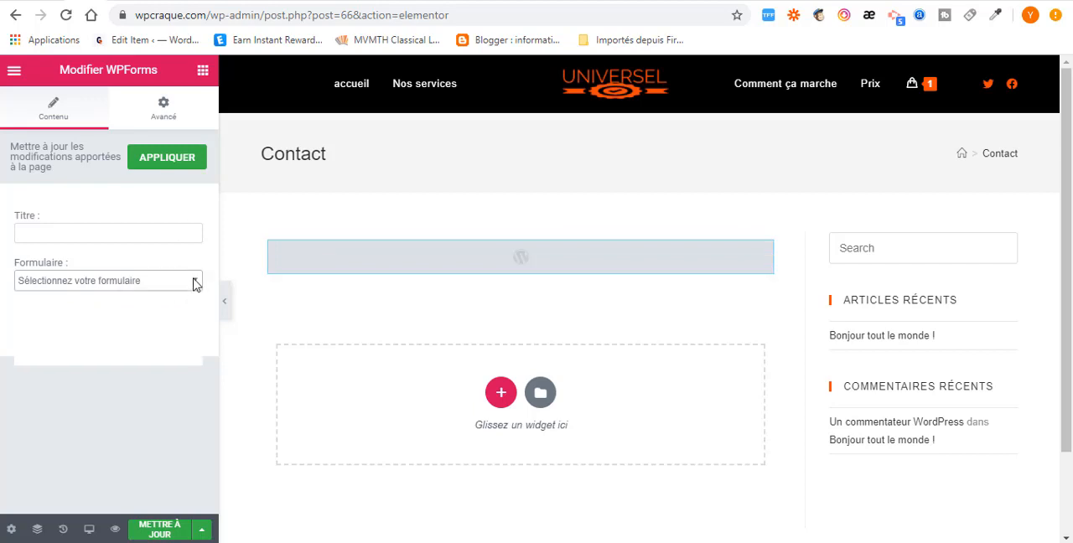
# - Choose the Contact form for the WPForms widget and look over its rendering on the page
pyautogui.click(193, 282)
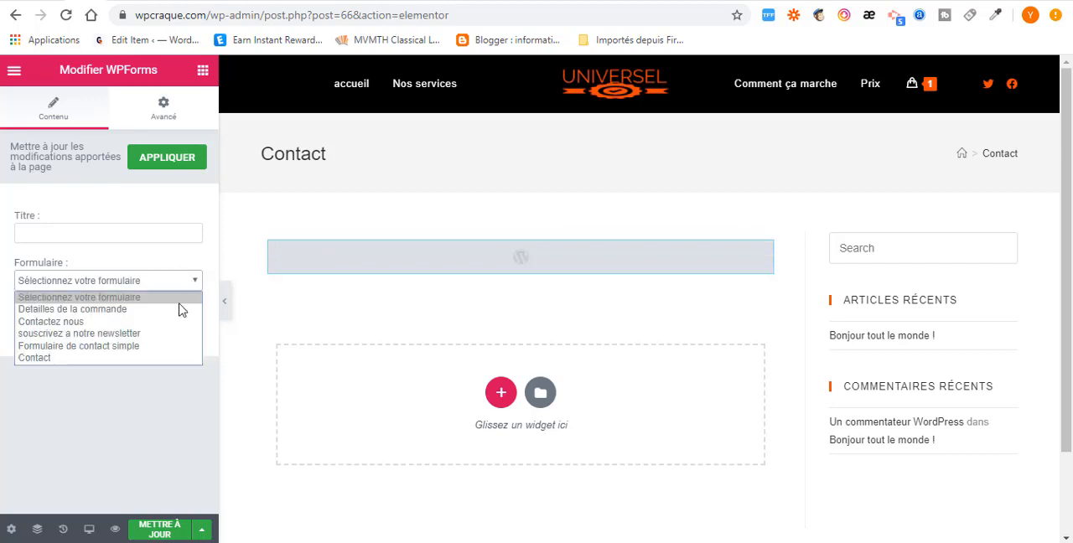
pyautogui.click(138, 358)
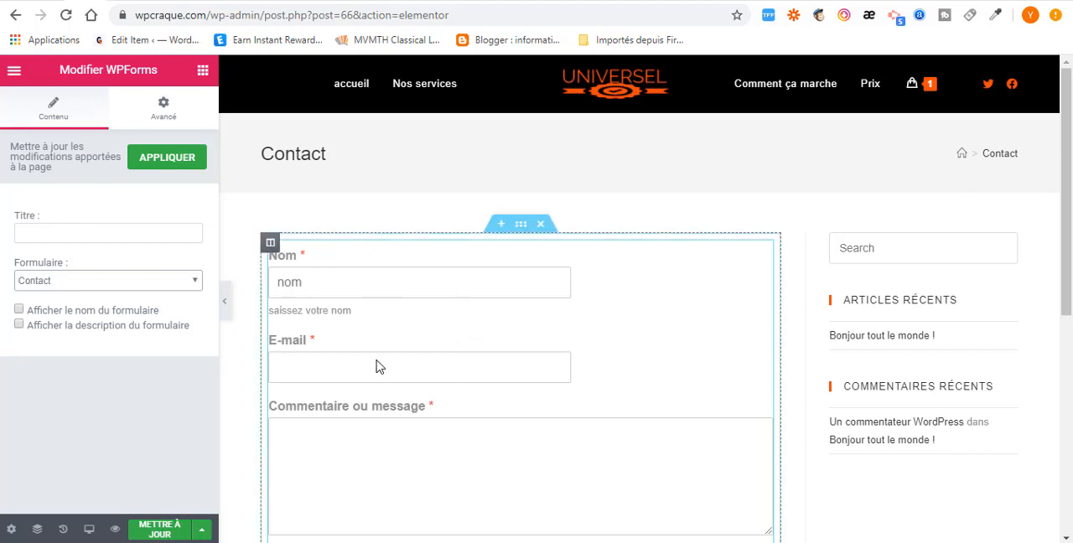
pyautogui.scroll(-3, 379, 365)
pyautogui.scroll(3, 379, 365)
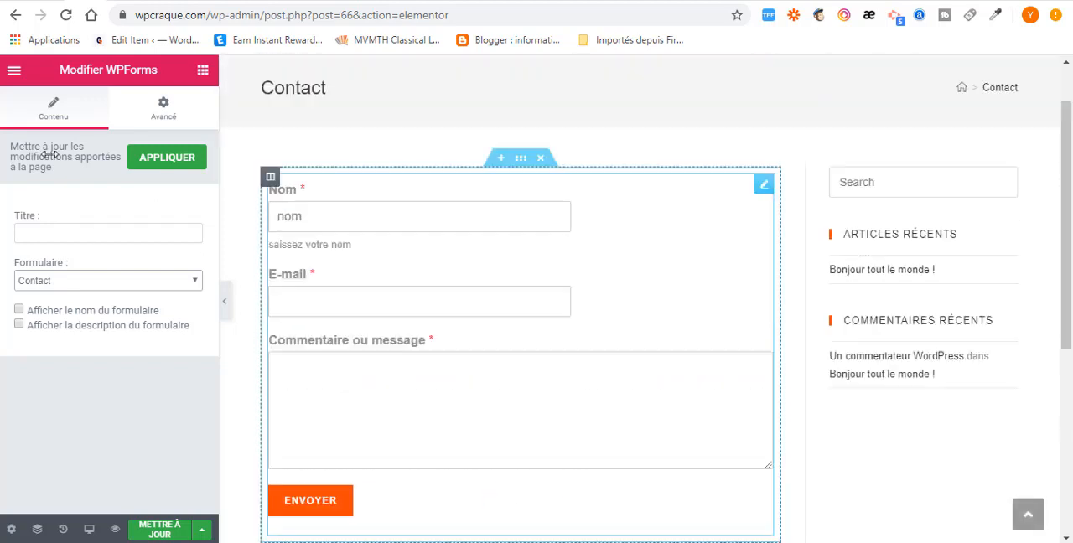
# - Open the WPForms widget's advanced background settings and choose the color-and-image background type for the normal state
pyautogui.click(164, 115)
pyautogui.scroll(-3, 107, 347)
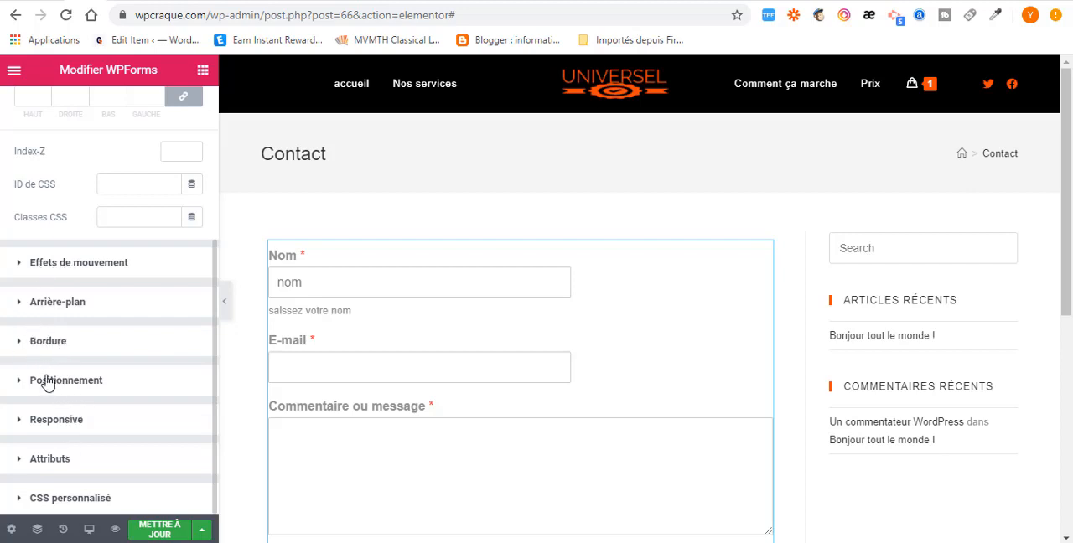
pyautogui.click(20, 307)
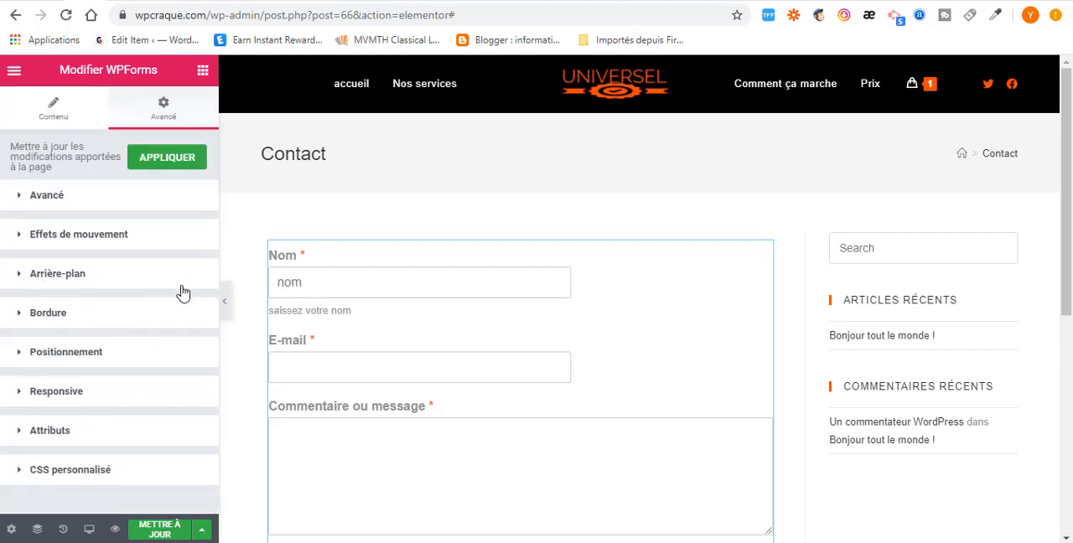
pyautogui.click(25, 275)
pyautogui.scroll(-1, 135, 344)
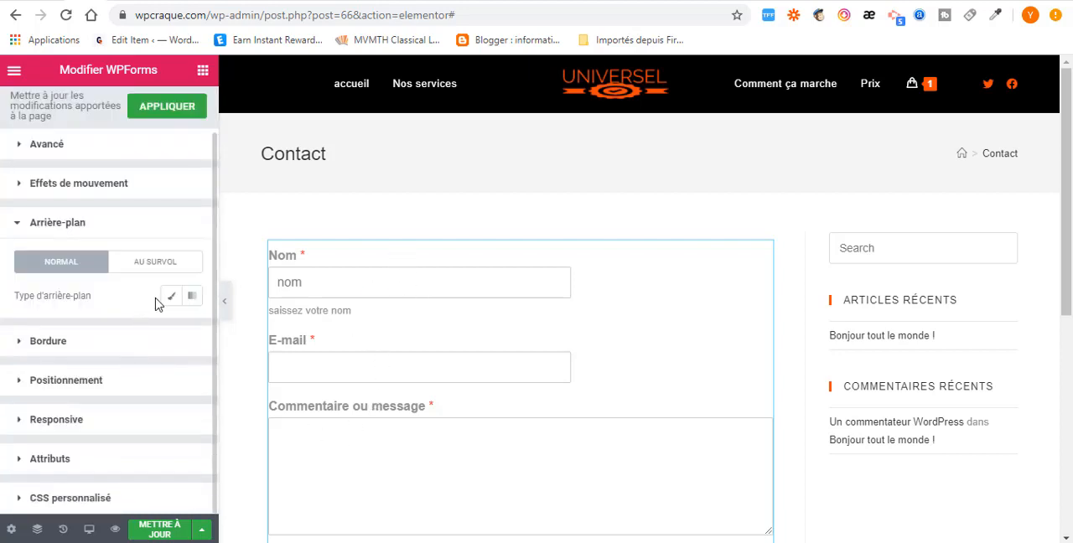
pyautogui.click(172, 299)
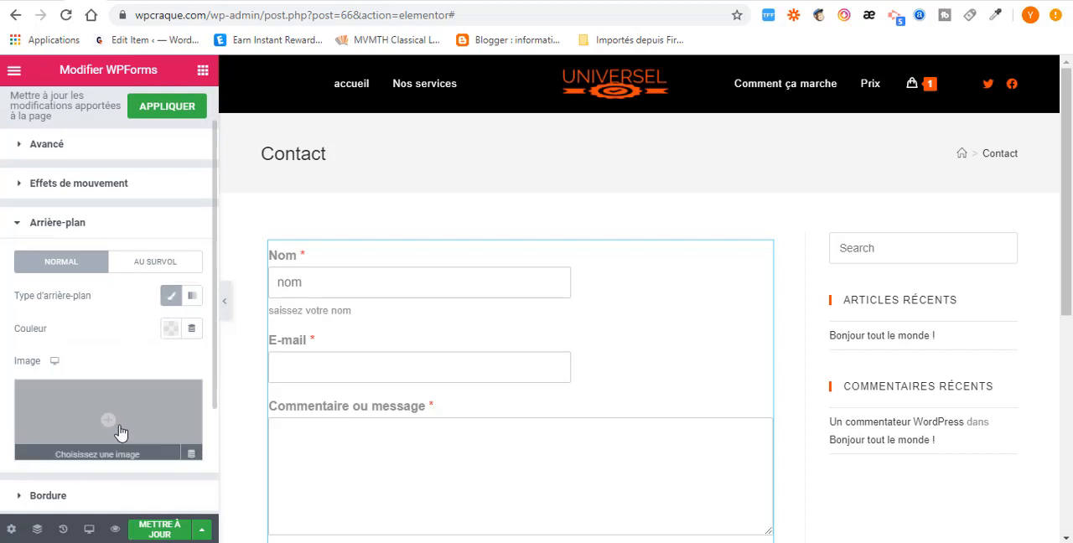
# - Set the widget's background color to near-black #0C0202 and review it across the whole form
pyautogui.scroll(-2, 117, 428)
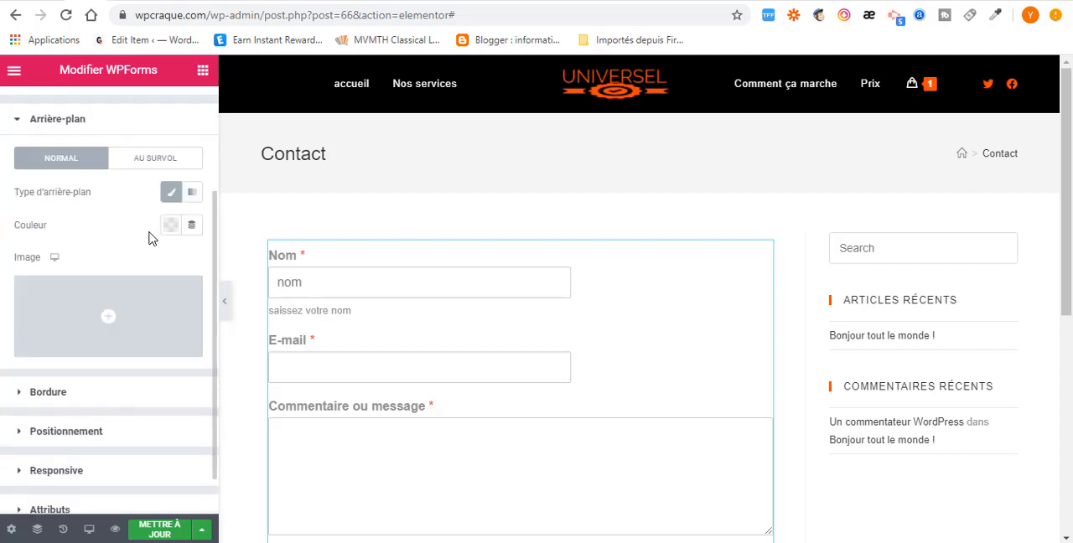
pyautogui.click(168, 228)
pyautogui.click(225, 304)
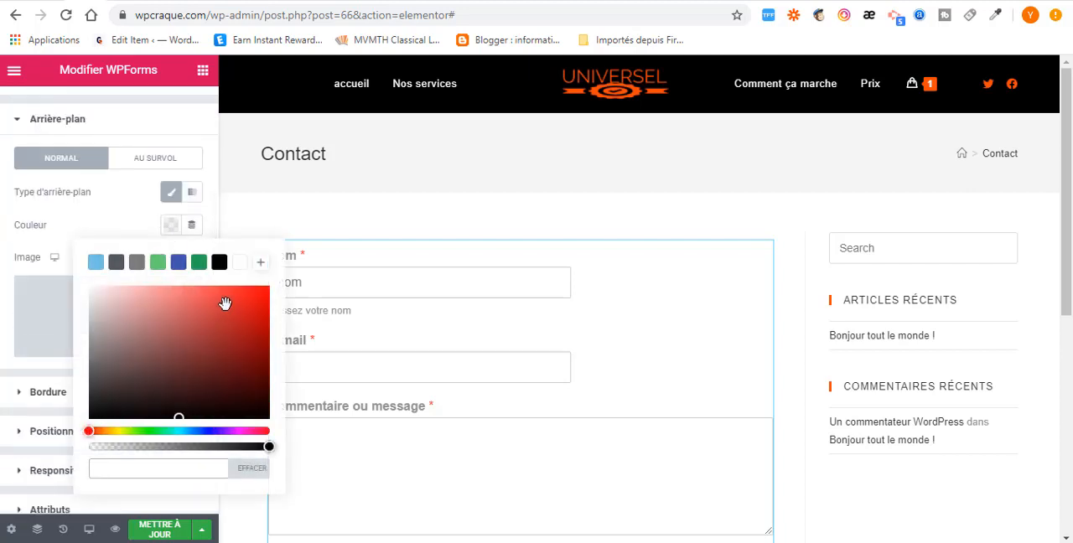
pyautogui.click(255, 304)
pyautogui.click(228, 381)
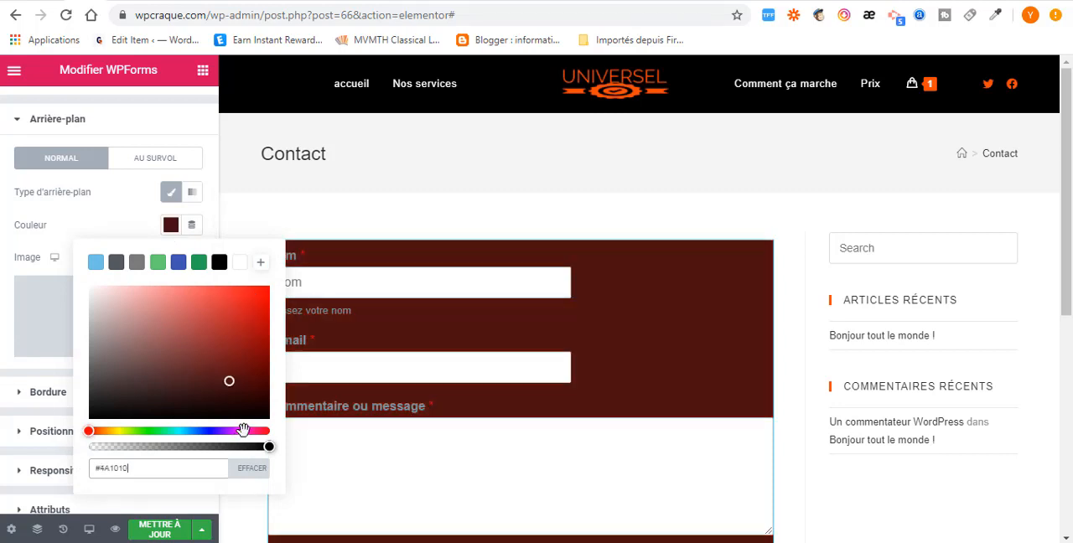
pyautogui.click(233, 414)
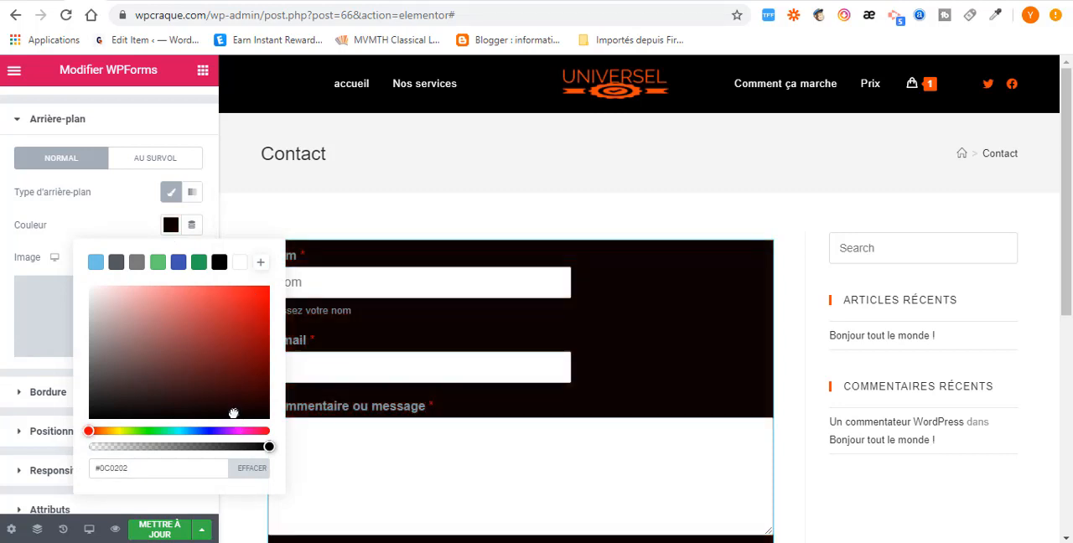
pyautogui.scroll(-3, 620, 361)
pyautogui.scroll(-2, 630, 378)
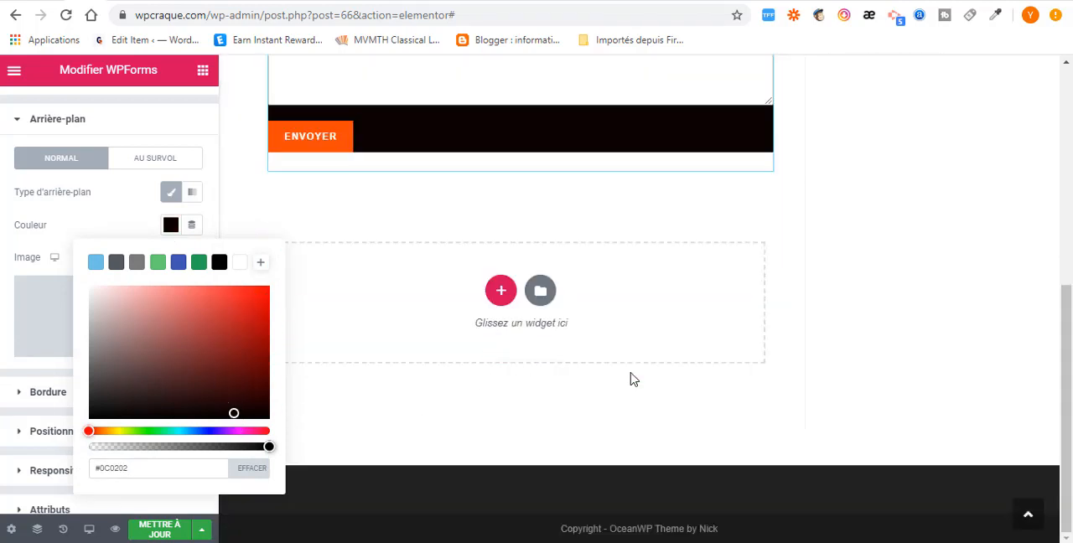
pyautogui.scroll(4, 630, 378)
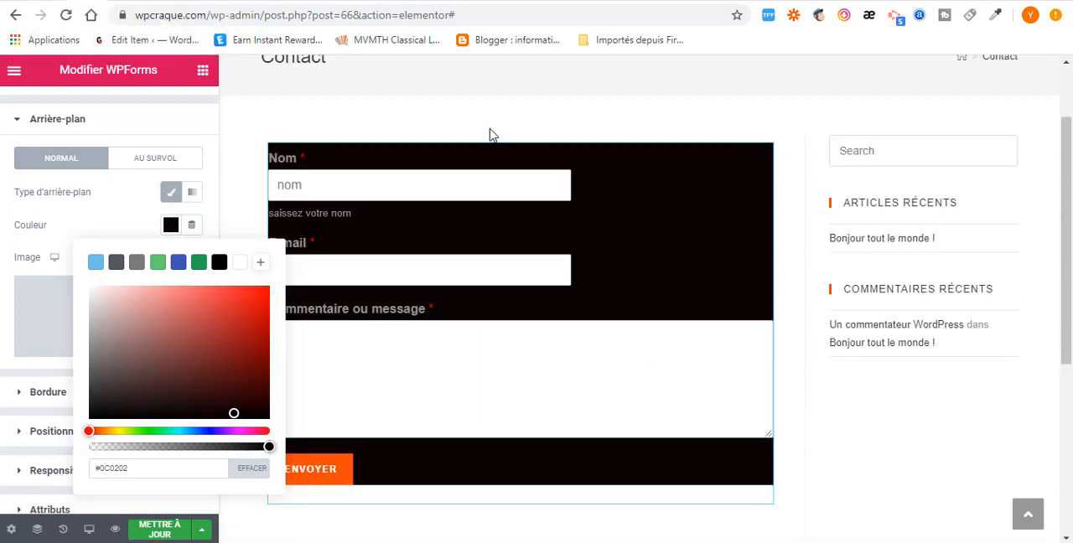
pyautogui.scroll(1, 560, 296)
pyautogui.scroll(1, 560, 296)
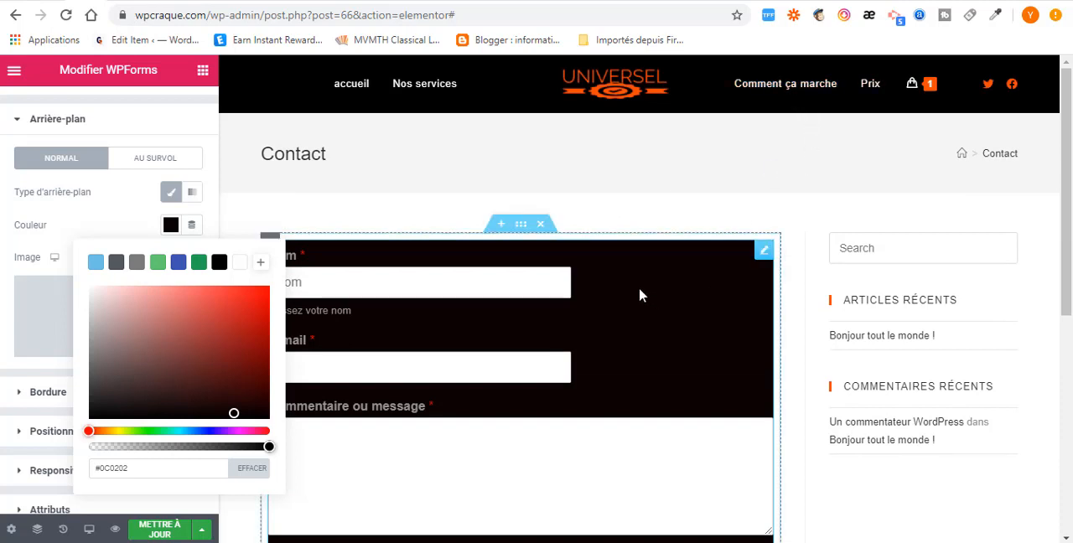
# - Return to the Contact form's builder, close the embed shortcode dialog and exit to the forms overview
pyautogui.click(138, 1)
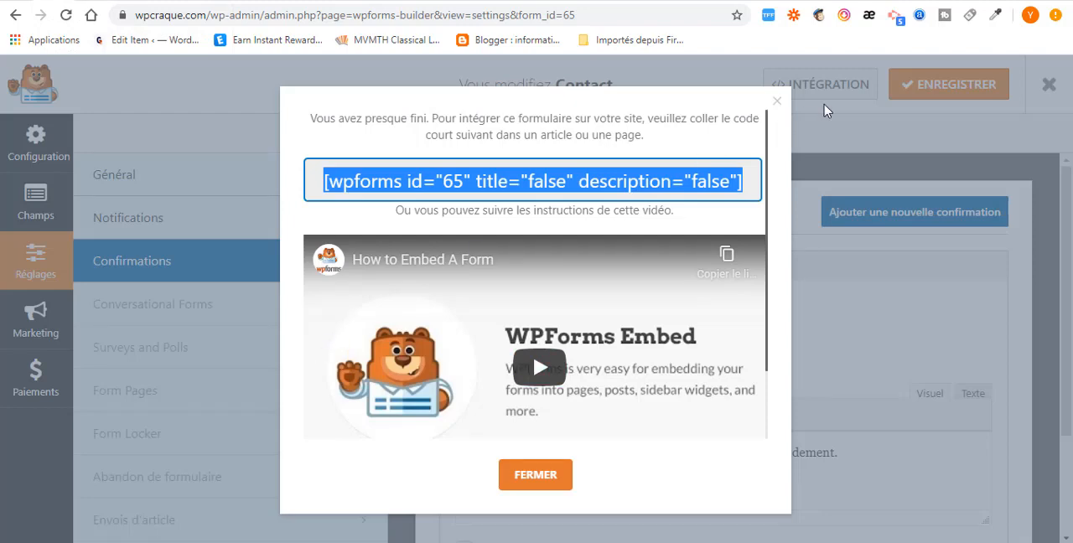
pyautogui.click(777, 103)
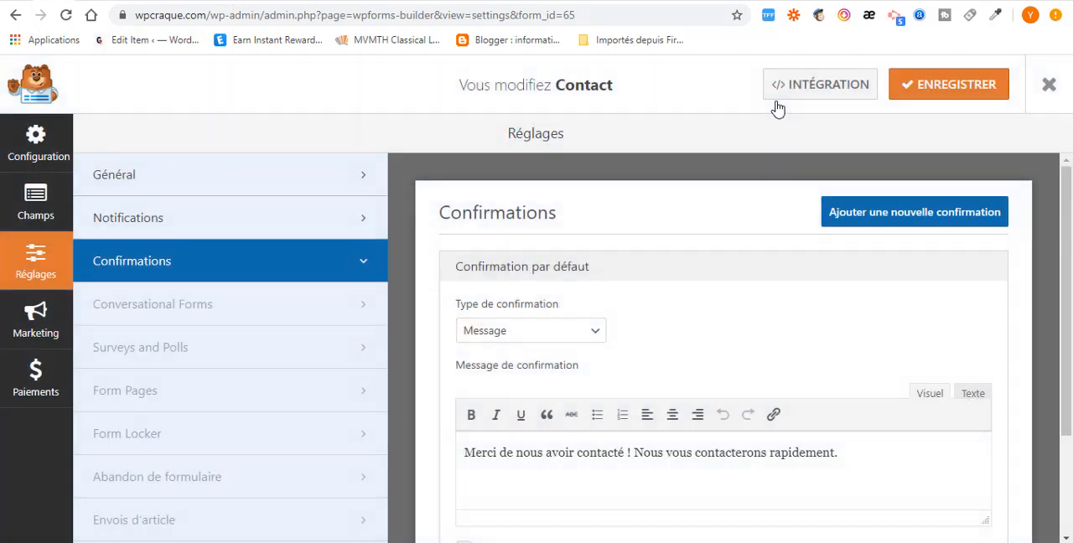
pyautogui.click(1049, 85)
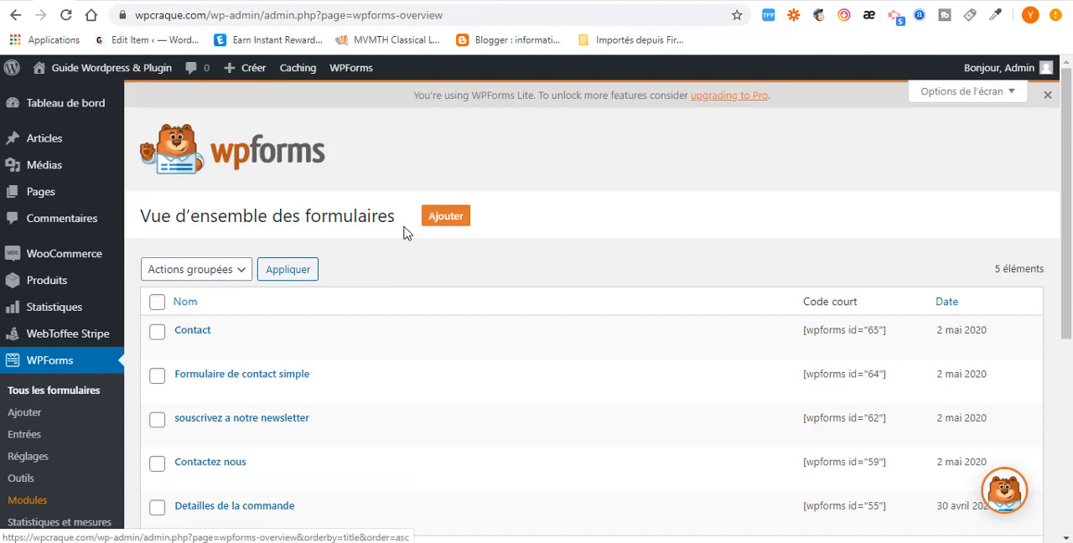
# - Create a new form from the template "Formulaire d'inscription à la newsletter" and dismiss the marketing reminder
pyautogui.click(445, 220)
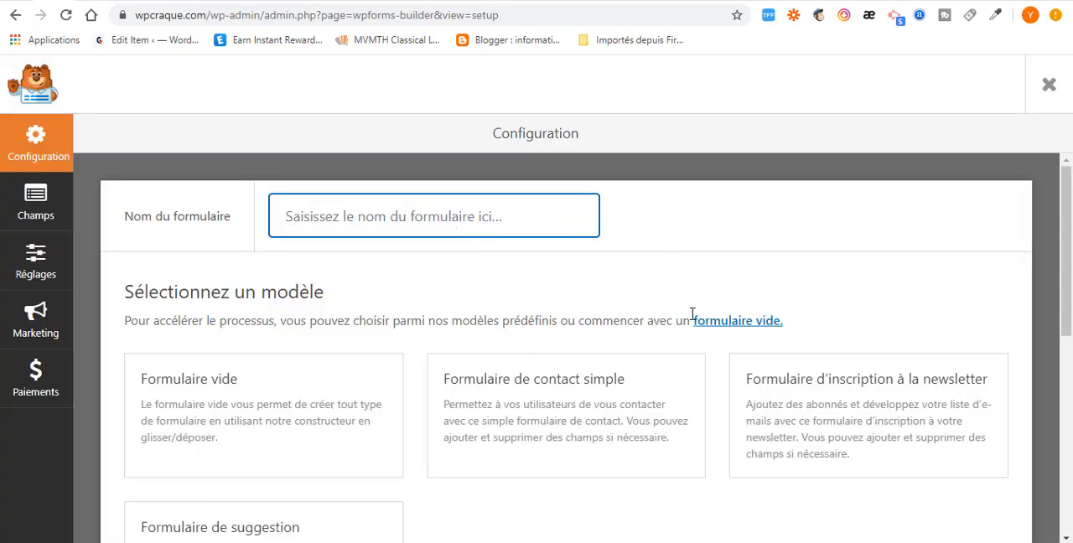
pyautogui.click(837, 399)
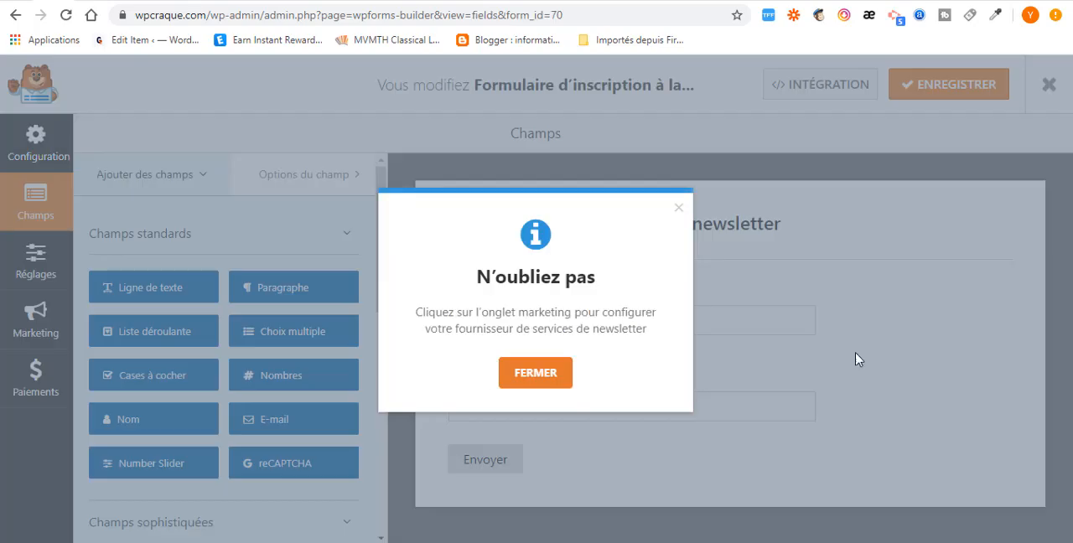
pyautogui.click(539, 381)
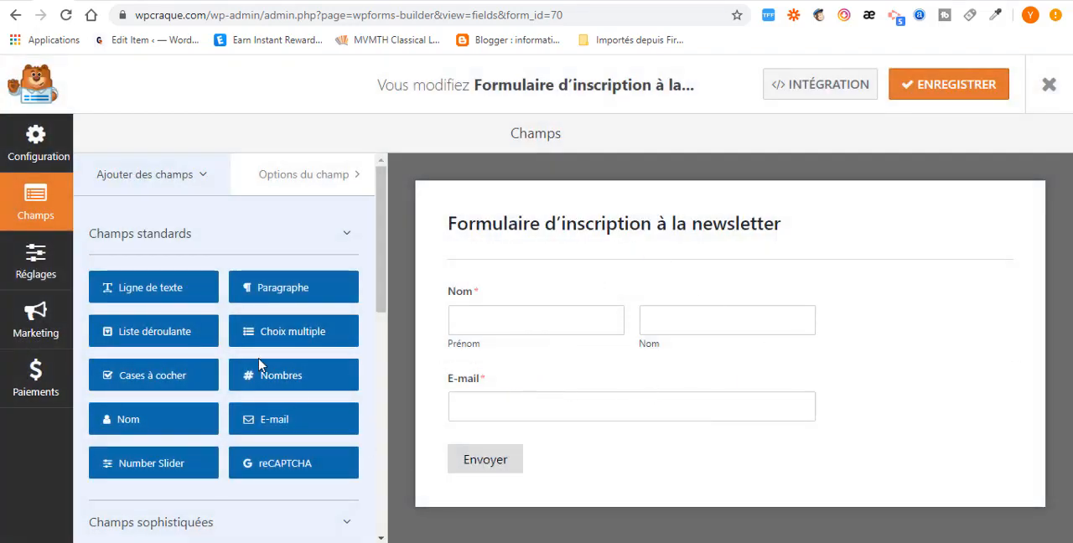
# - Set the Nom field's format to Simple in the newsletter form
pyautogui.click(539, 312)
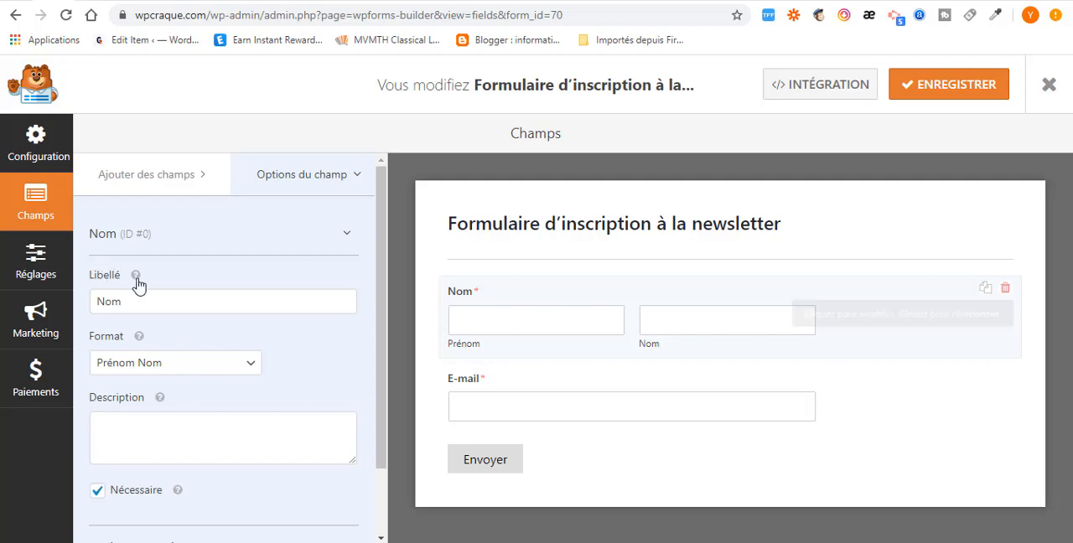
pyautogui.click(205, 366)
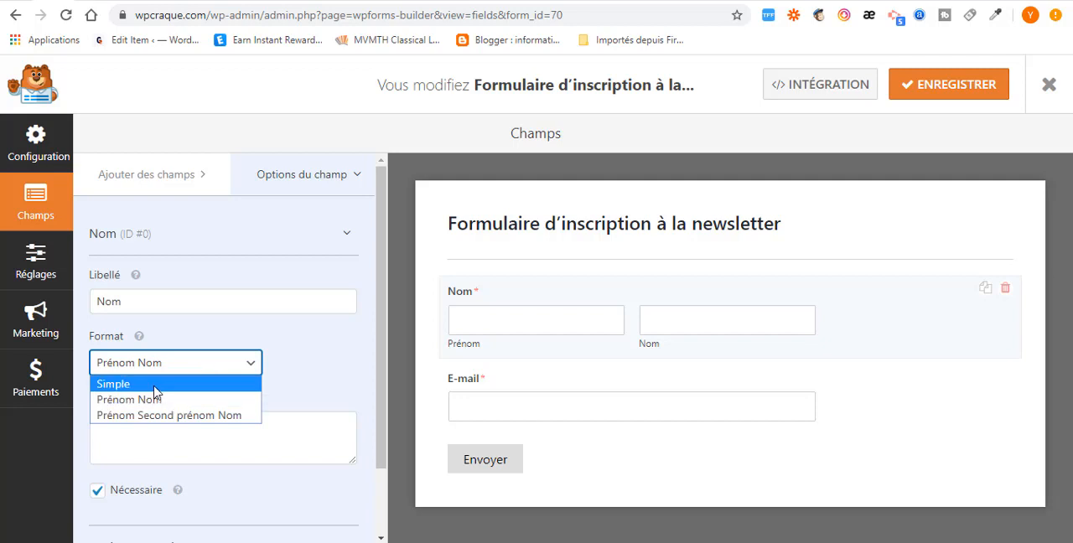
pyautogui.click(155, 387)
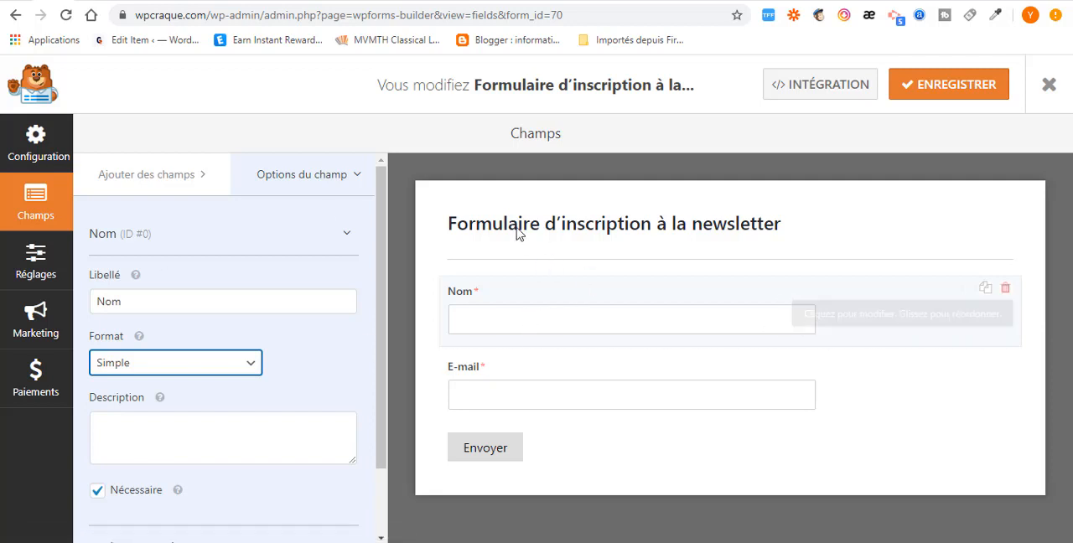
# - Add a Liste déroulante field below the E-mail field and remove it from the form again
pyautogui.click(143, 174)
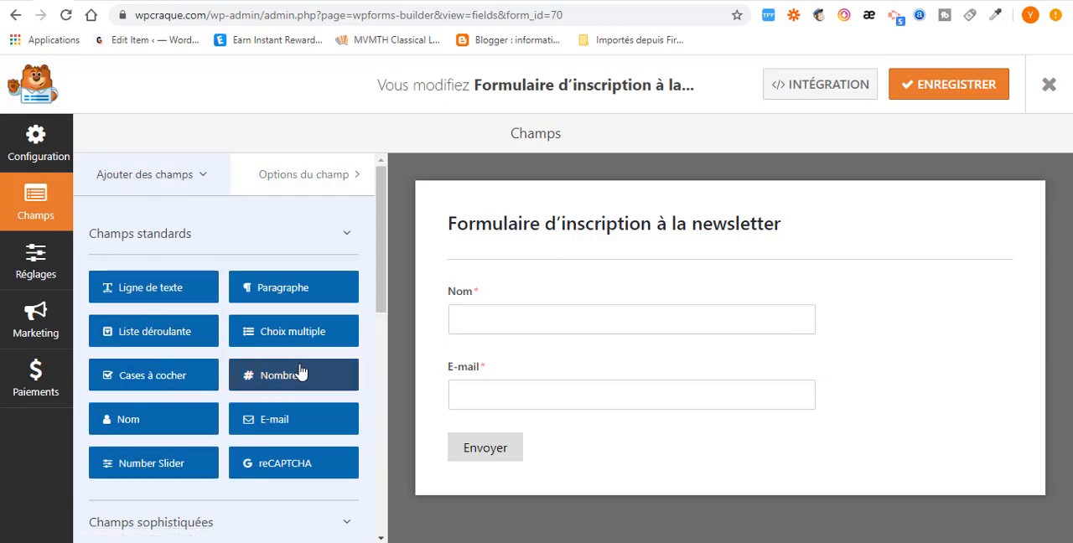
pyautogui.scroll(-1, 174, 346)
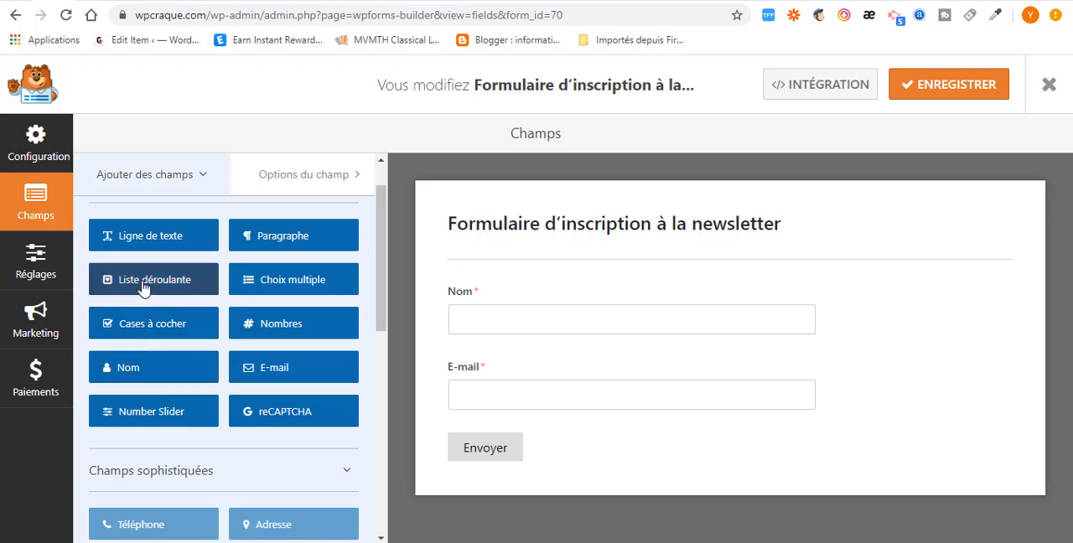
pyautogui.moveTo(344, 287); pyautogui.dragTo(497, 434)
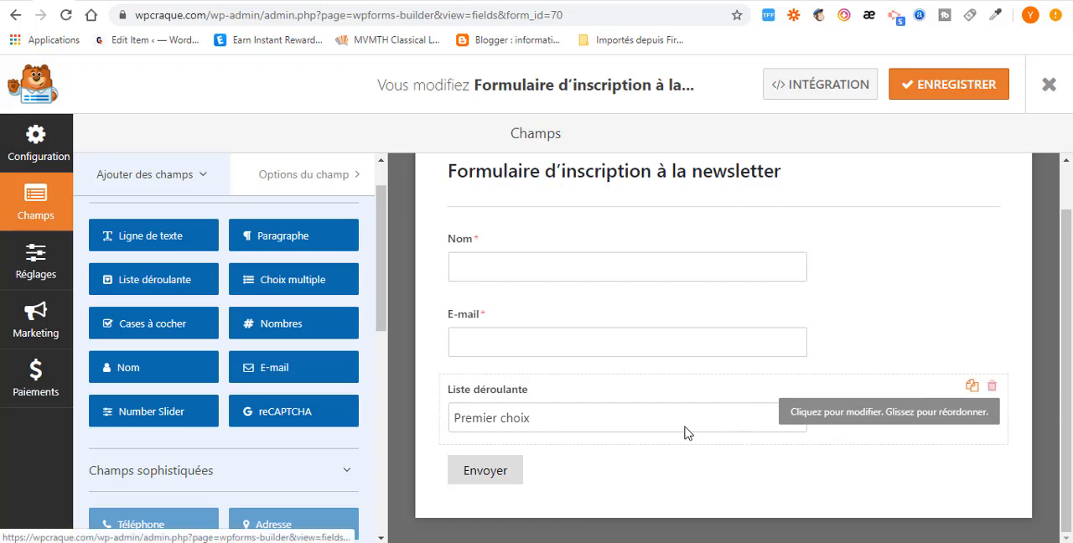
pyautogui.click(991, 387)
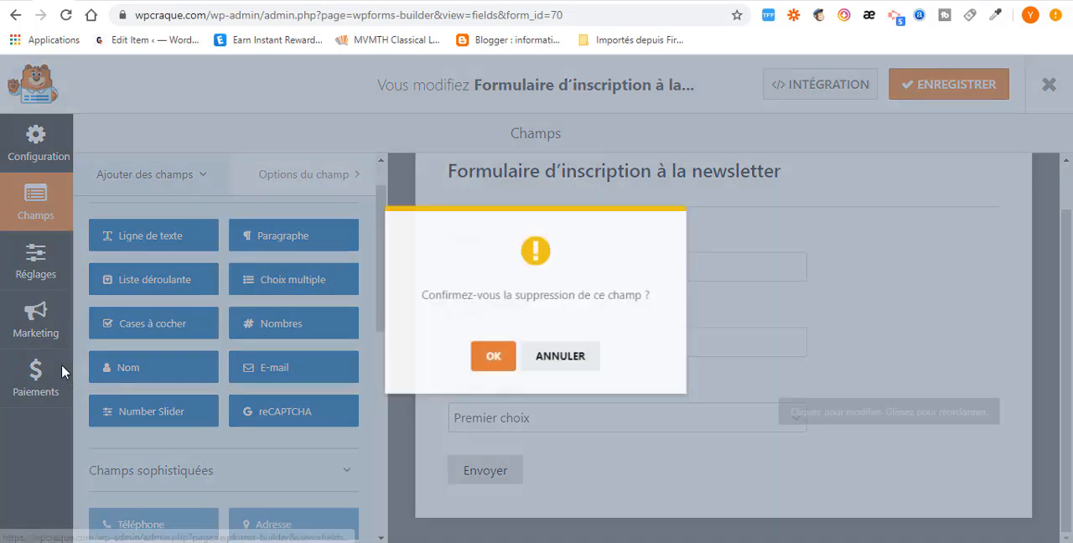
pyautogui.click(482, 368)
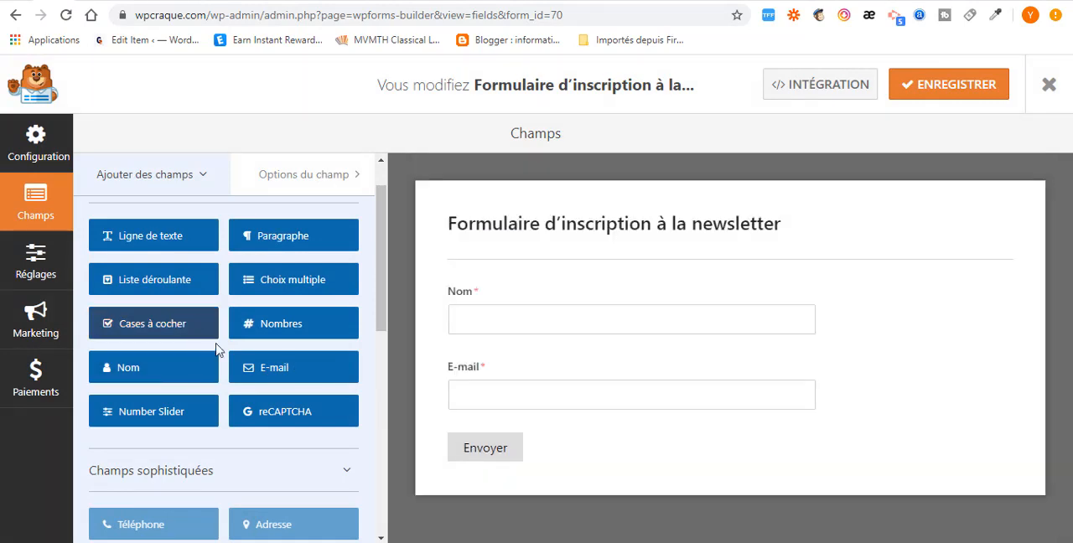
# - Add a Cases à cocher field below the E-mail field and label it "COMMENT VOUS AVEZ TROUVER"
pyautogui.moveTo(205, 334); pyautogui.dragTo(575, 439)
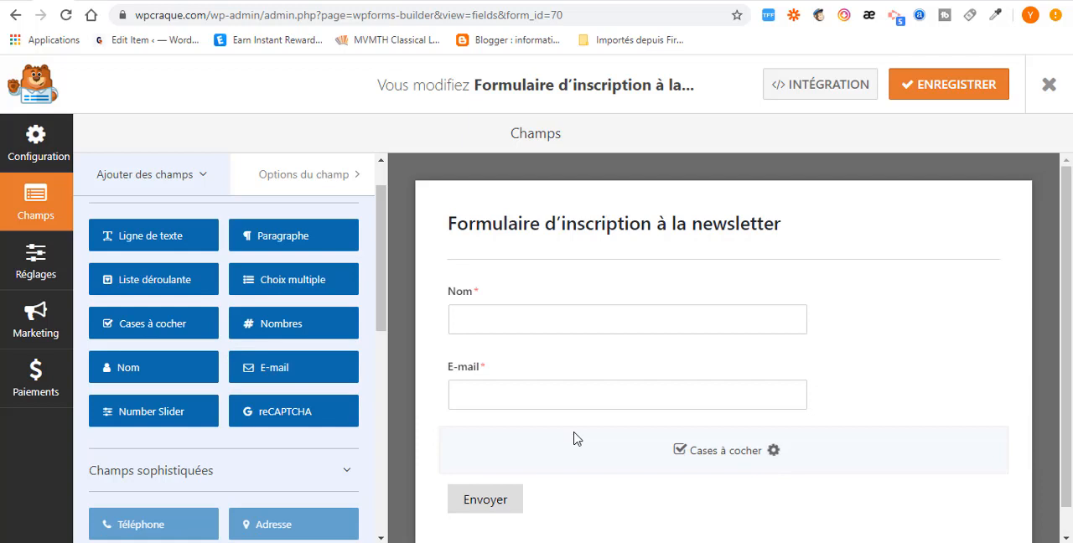
pyautogui.scroll(-3, 656, 311)
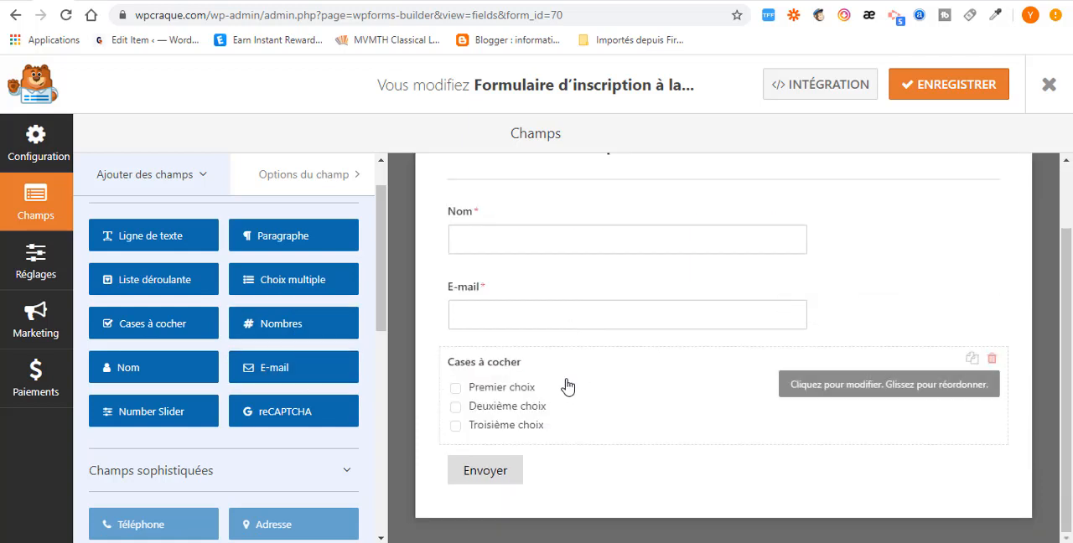
pyautogui.click(566, 385)
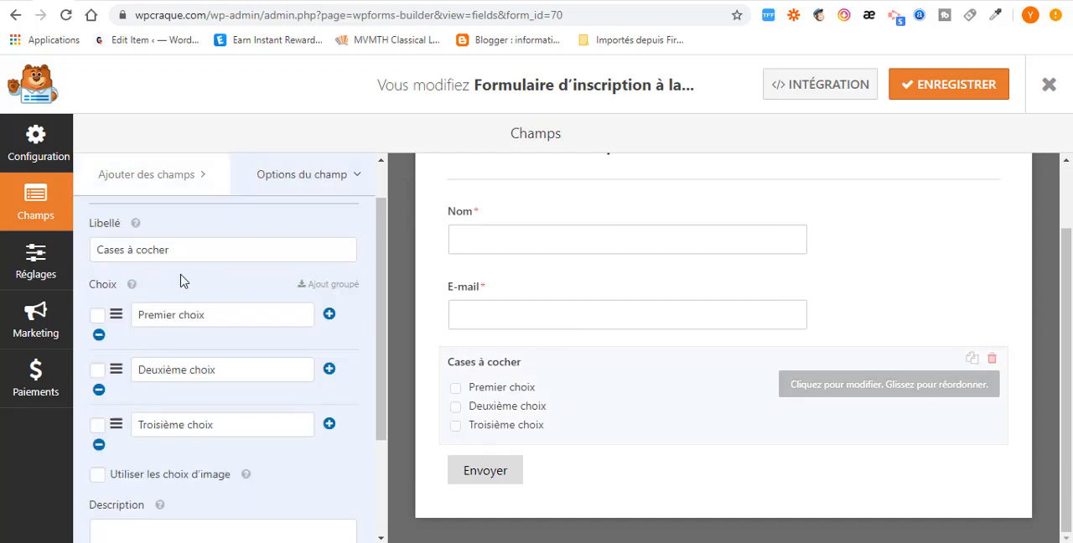
pyautogui.moveTo(185, 254); pyautogui.dragTo(83, 255)
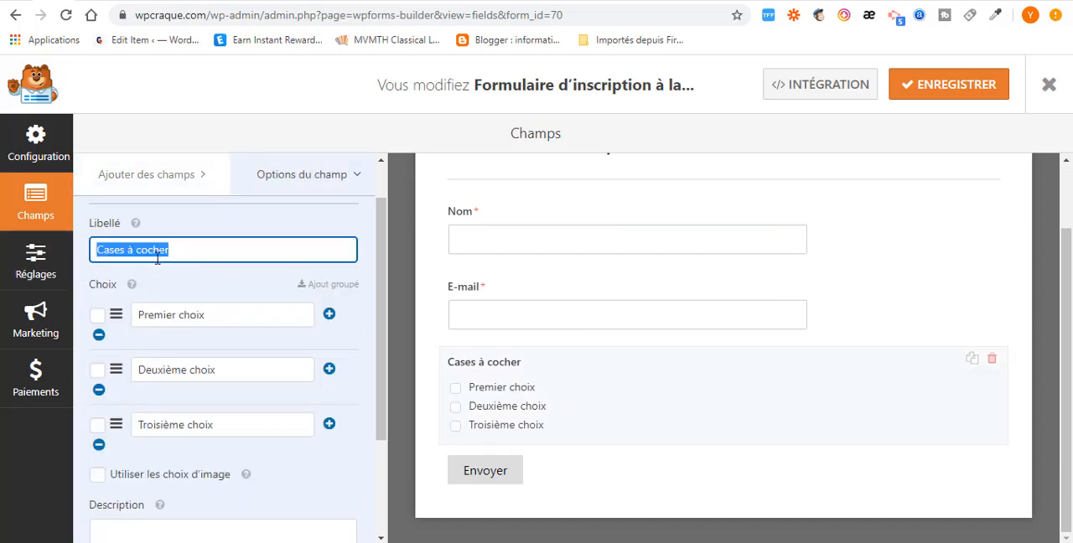
pyautogui.write('COMMENT VOUS AVEZ TROUVER')
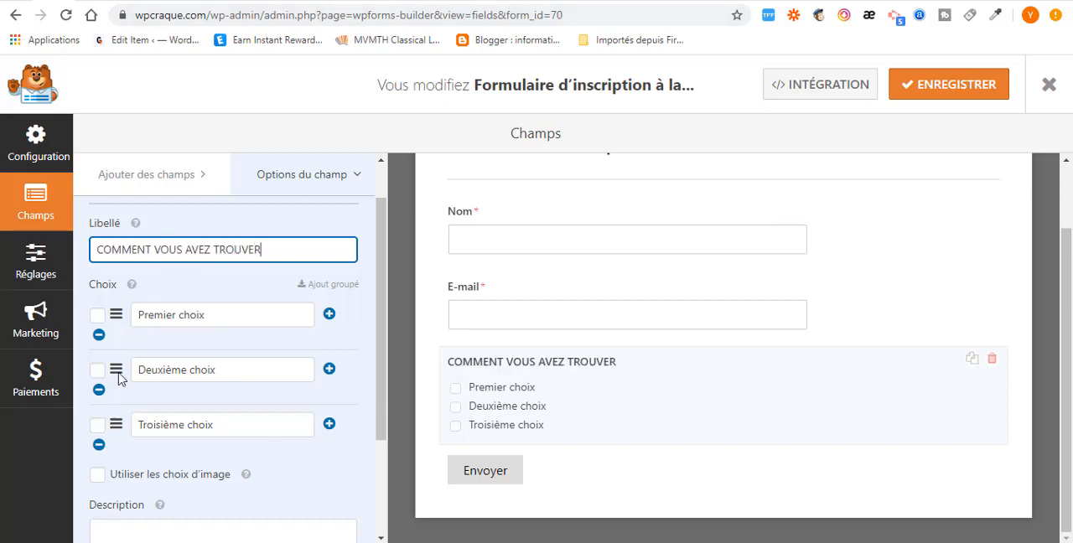
# - Rename the checkbox field's three choices as Facebook, Youtube and Instagram
pyautogui.tripleClick(224, 321)
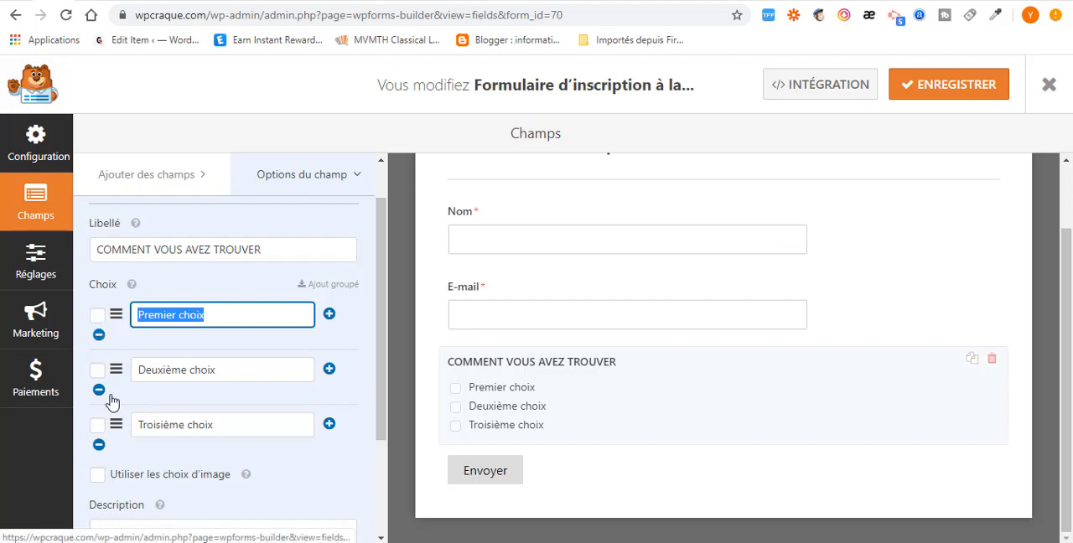
pyautogui.write('Facebook')
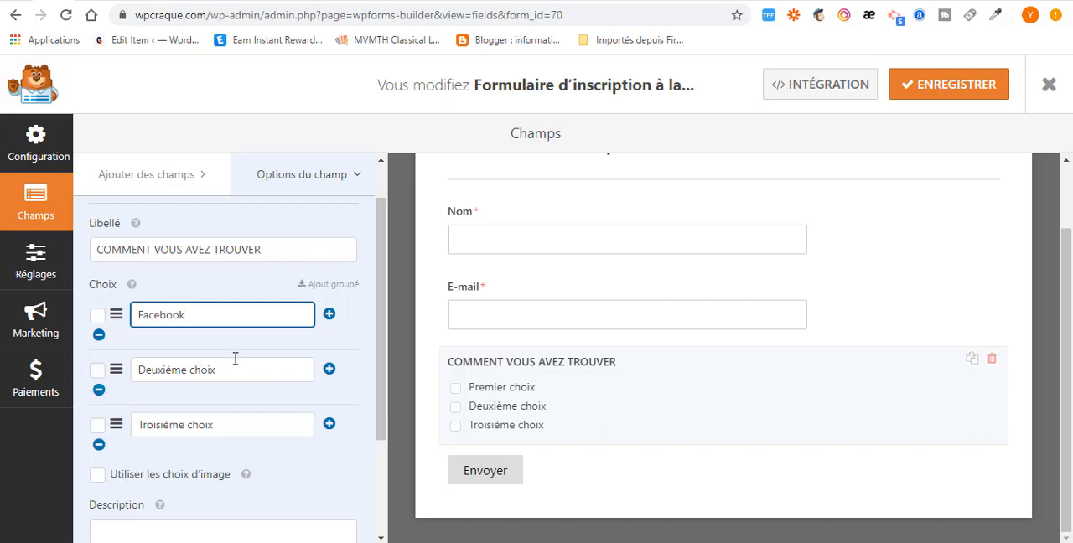
pyautogui.tripleClick(197, 369)
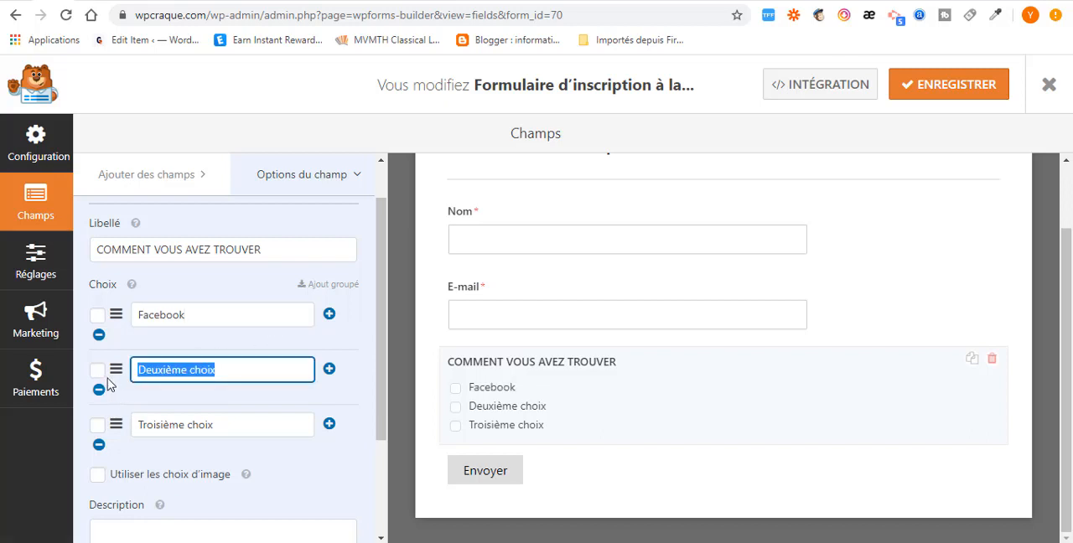
pyautogui.write('Youtube')
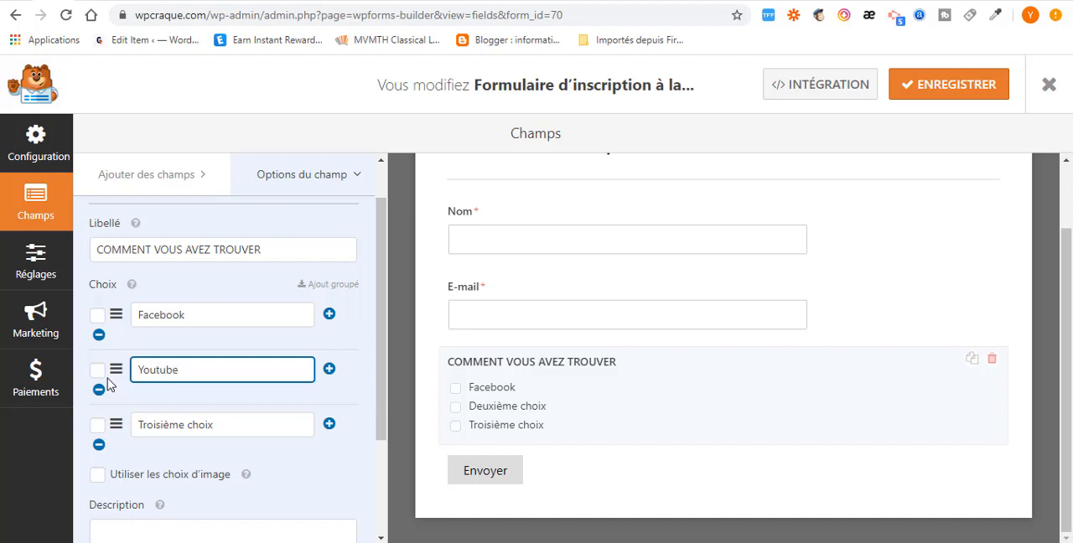
pyautogui.moveTo(231, 430); pyautogui.dragTo(95, 429)
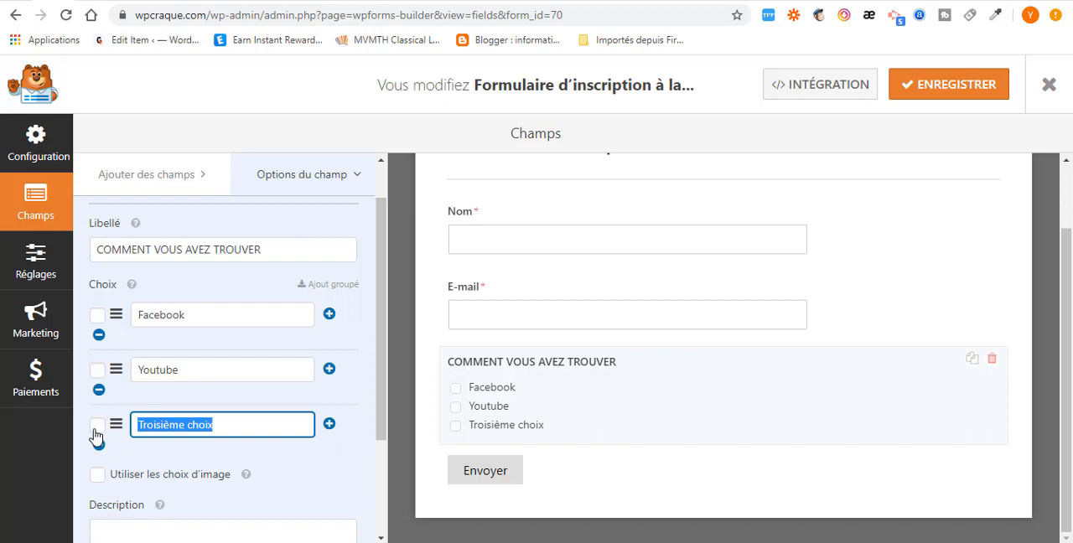
pyautogui.press('BackSpace')
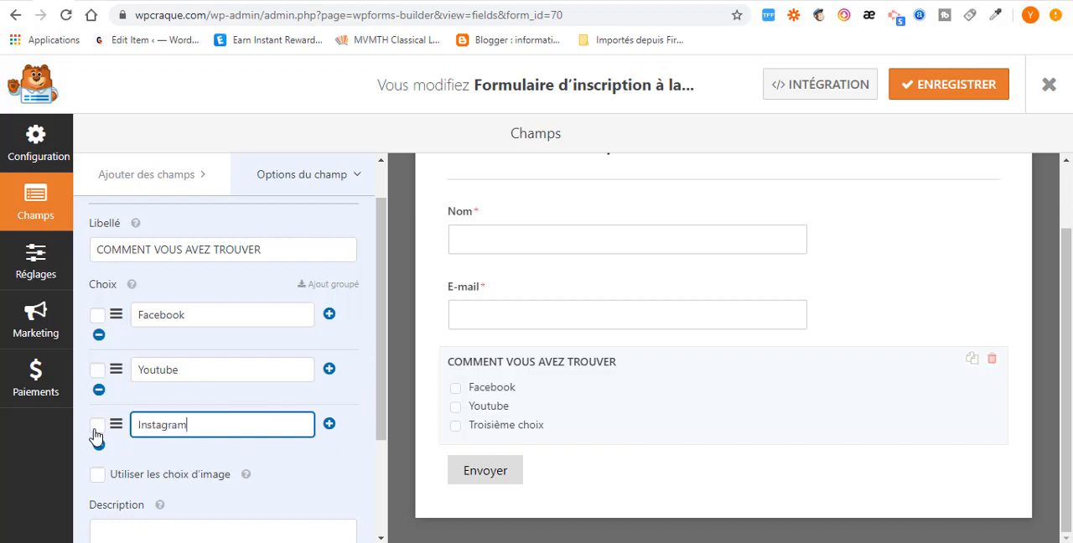
# - Add a fourth choice named Google below Instagram in the checkbox field
pyautogui.click(328, 423)
pyautogui.scroll(-3, 311, 426)
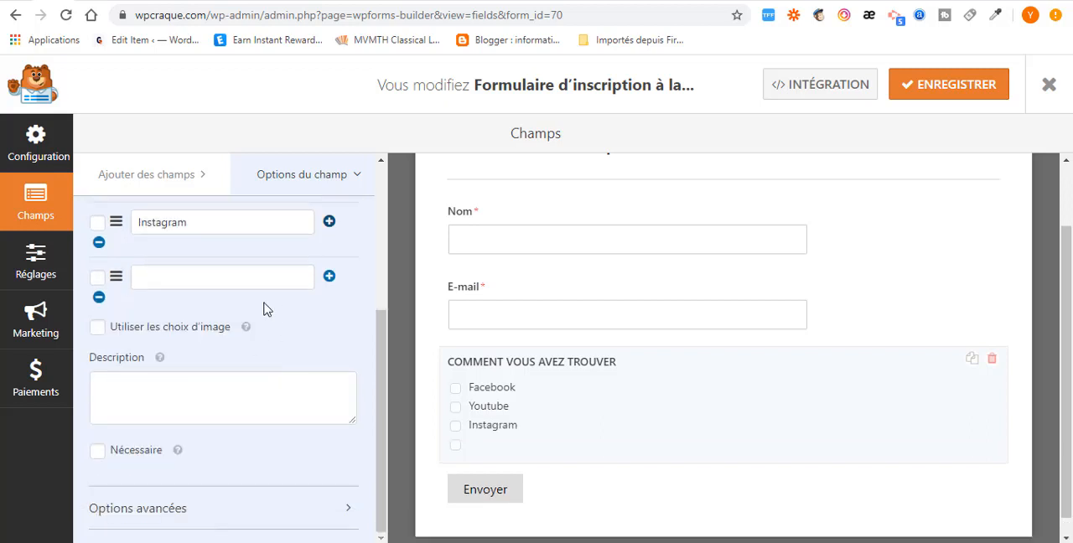
pyautogui.click(227, 283)
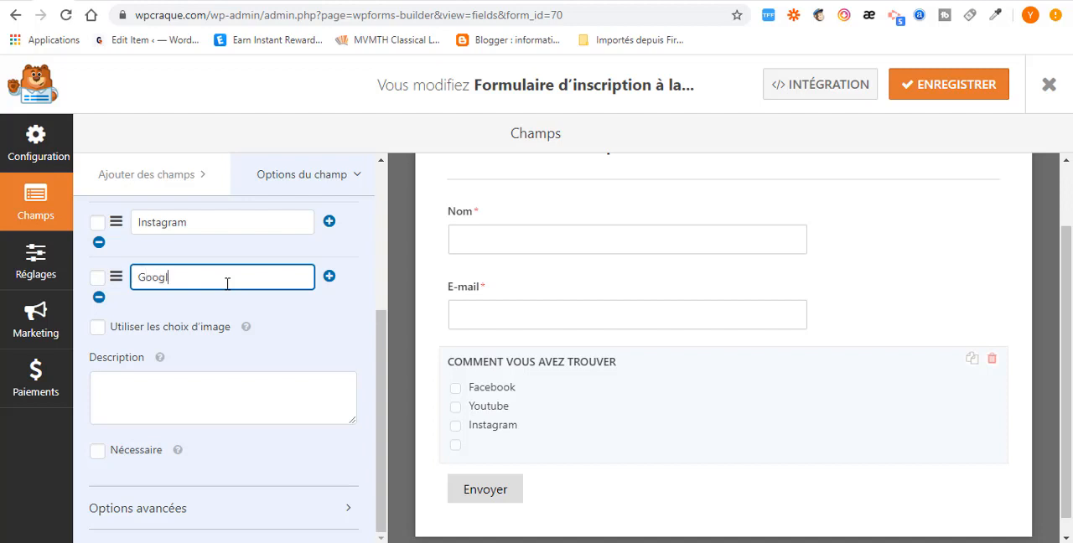
pyautogui.scroll(-1, 537, 423)
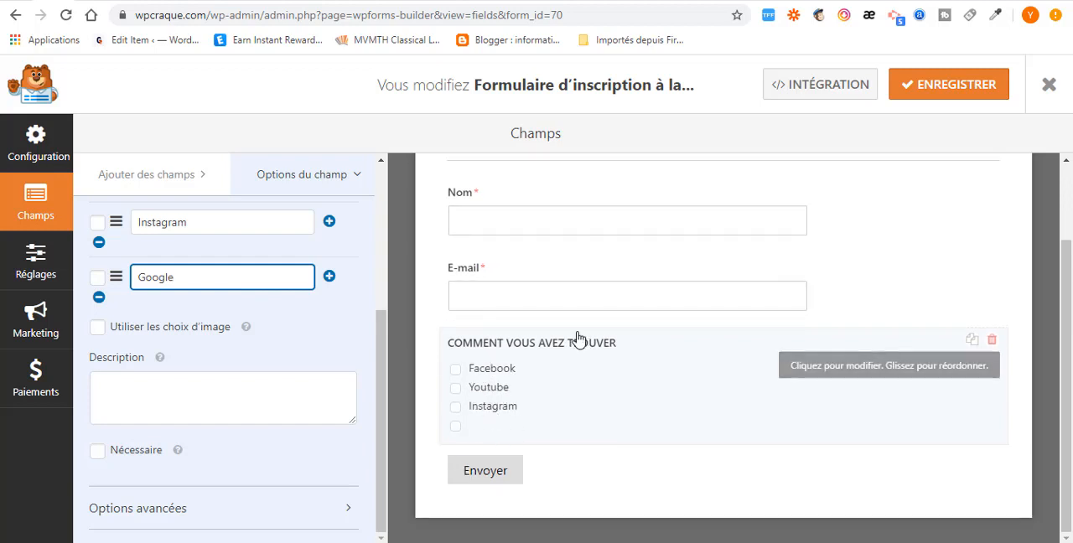
# - Look over the E-mail field's options and delete the "COMMENT VOUS AVEZ TROUVER" checkbox field from the form
pyautogui.click(682, 306)
pyautogui.scroll(1, 709, 311)
pyautogui.scroll(-1, 704, 327)
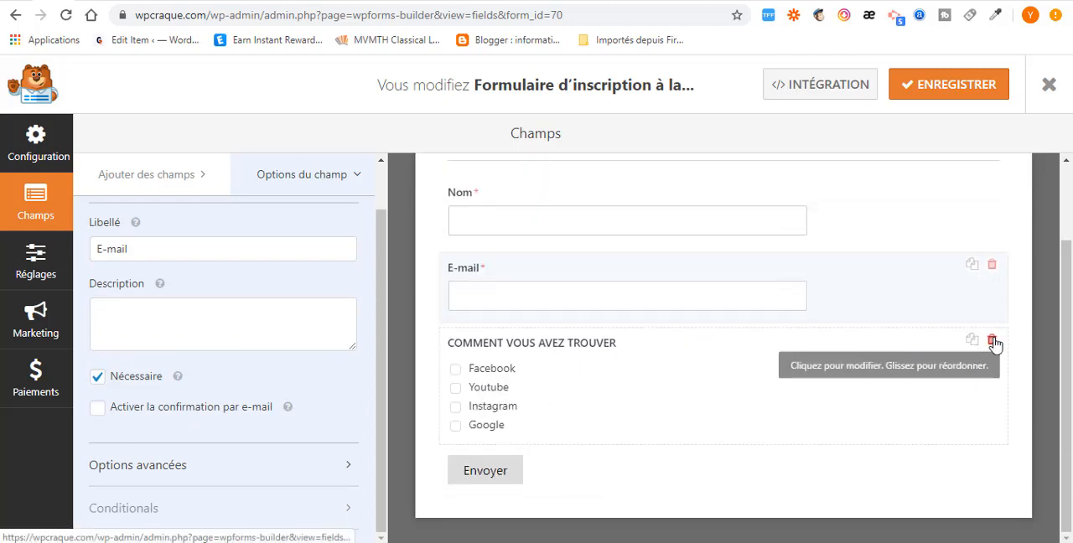
pyautogui.click(991, 339)
pyautogui.click(504, 359)
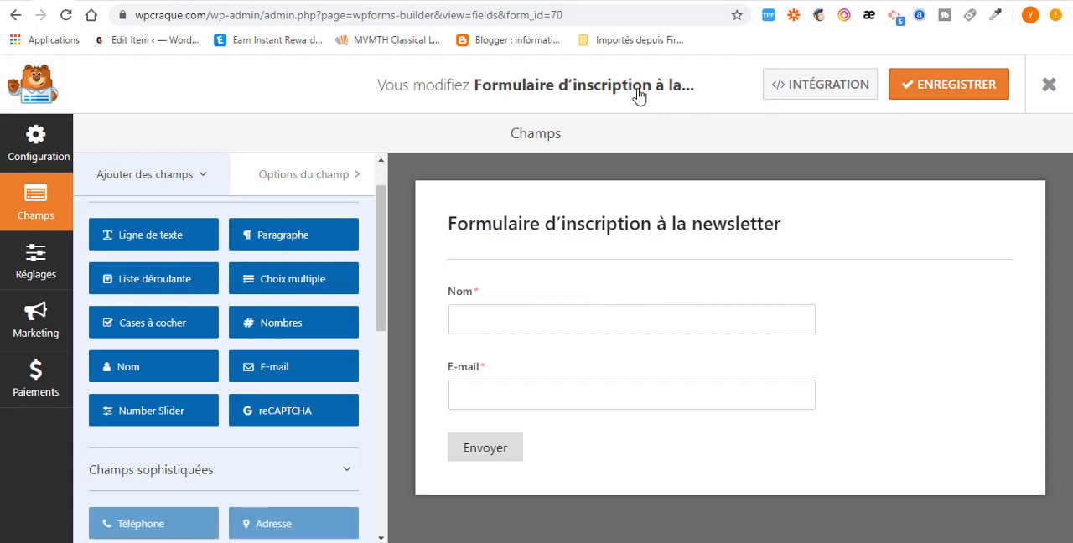
# - Check the form name in the newsletter form's general settings, save the form and exit to the forms overview
pyautogui.click(495, 456)
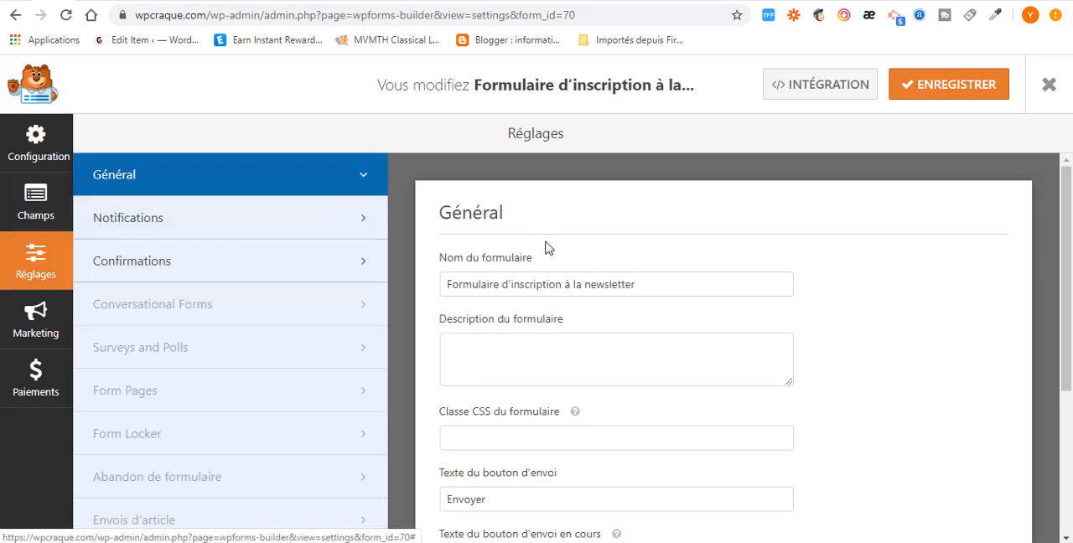
pyautogui.moveTo(639, 283); pyautogui.dragTo(436, 300)
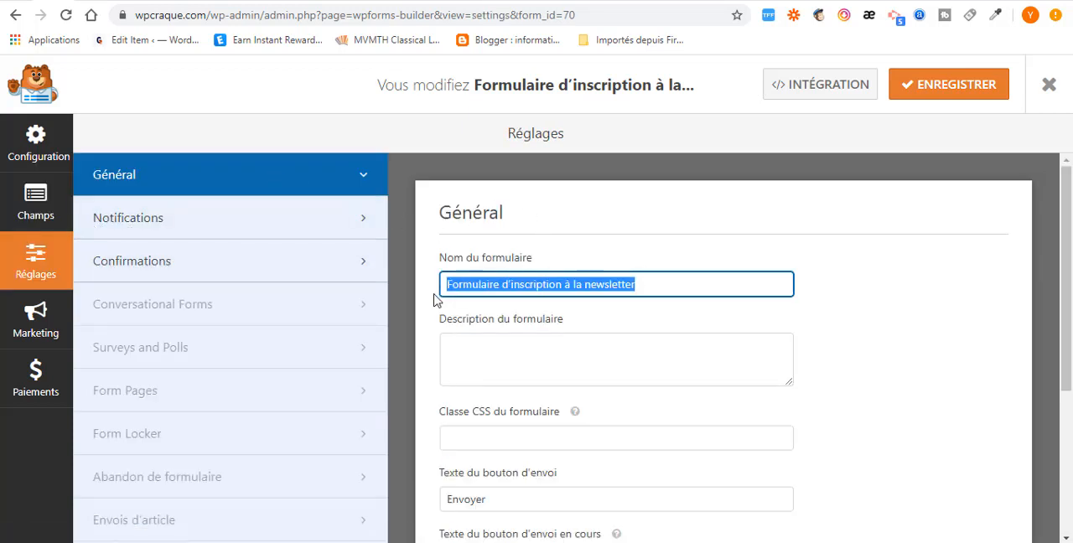
pyautogui.click(523, 286)
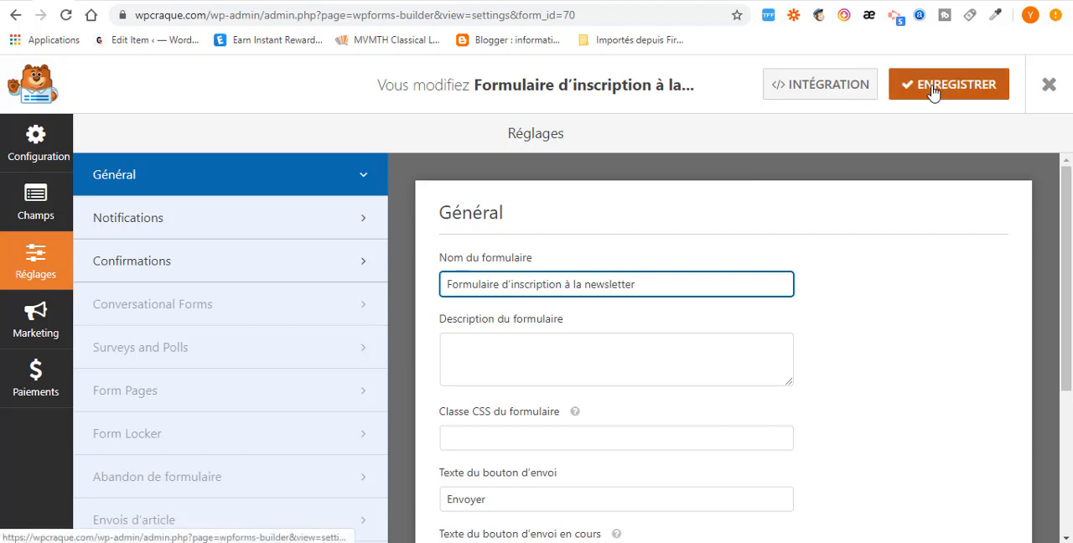
pyautogui.click(933, 89)
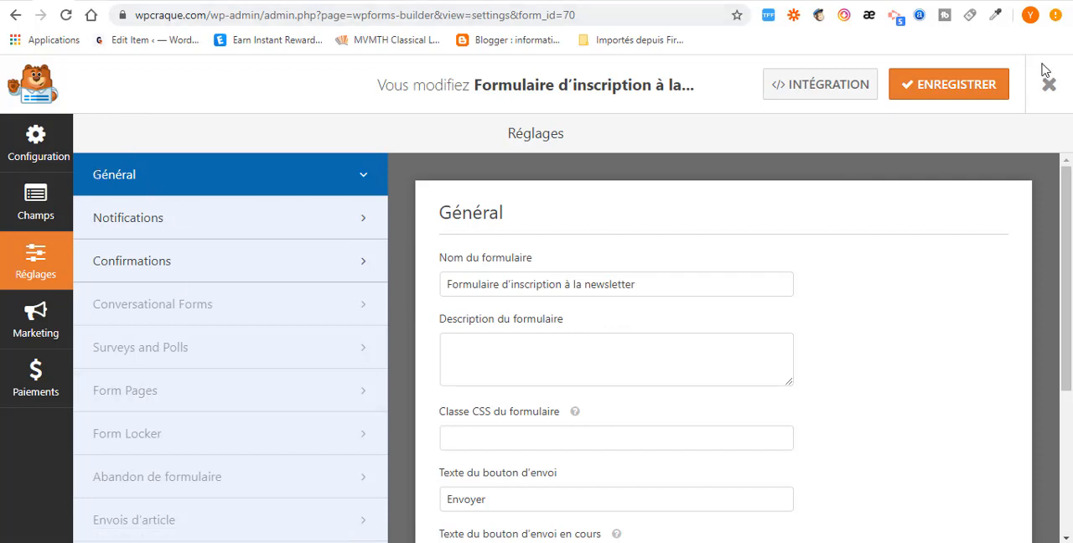
pyautogui.click(1048, 88)
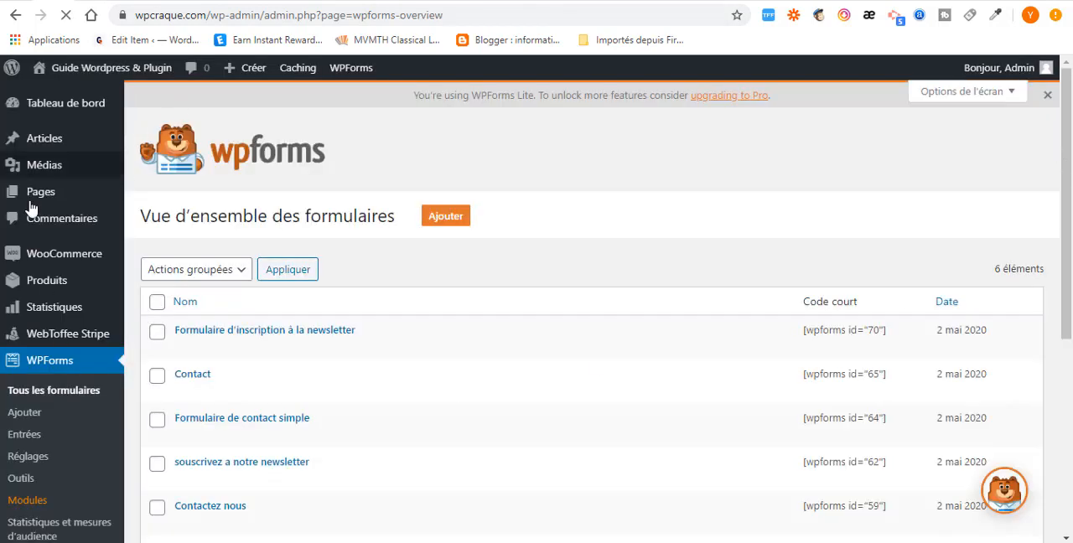
# - Open the site's Widgets management page from the appearance settings
pyautogui.scroll(-3, 50, 322)
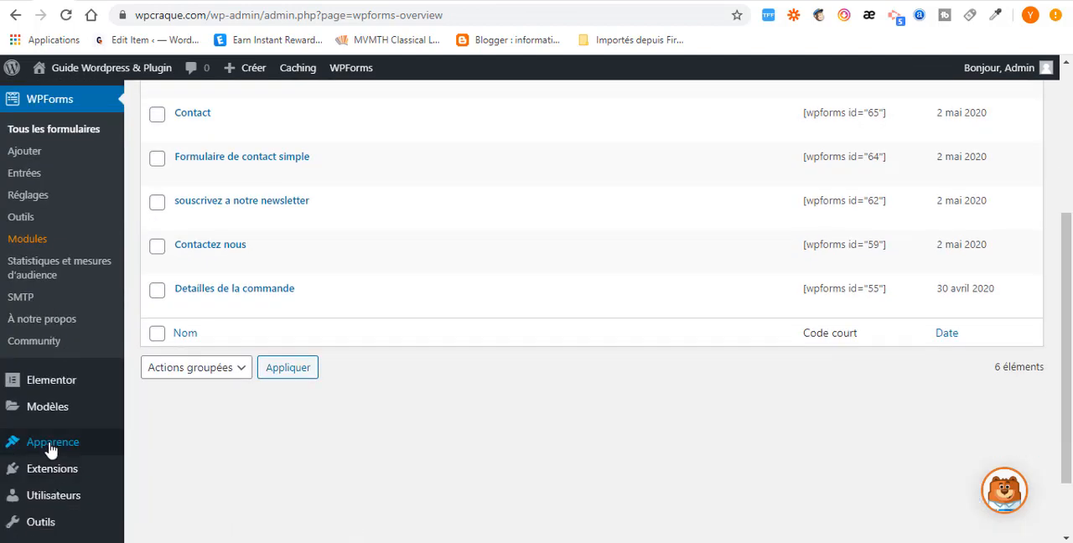
pyautogui.moveTo(19, 444)
pyautogui.click(158, 437)
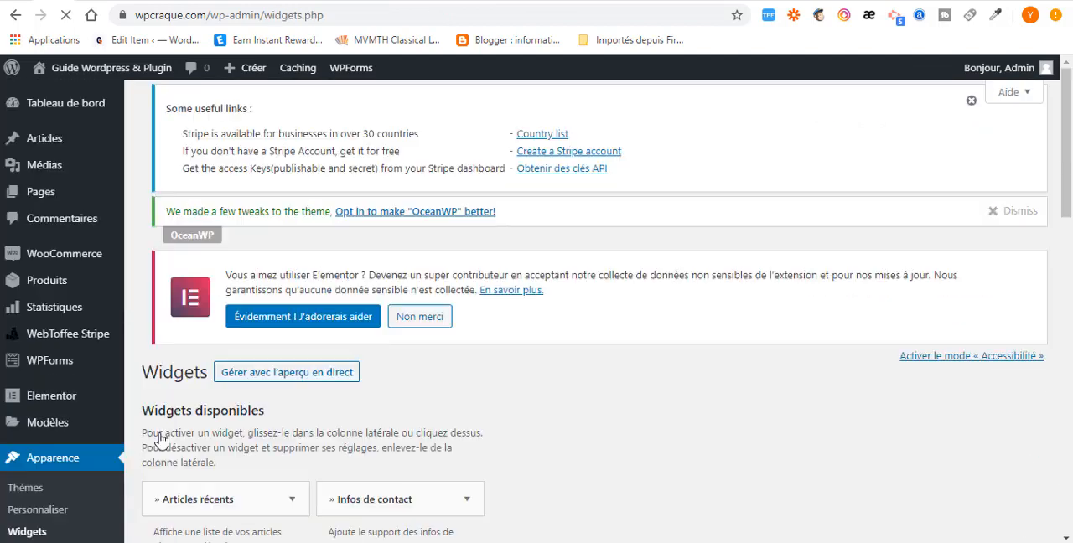
# - Look through the available widgets, including WPForms, and examine the sidebar and footer areas that can hold them
pyautogui.scroll(-5, 347, 400)
pyautogui.scroll(-8, 346, 398)
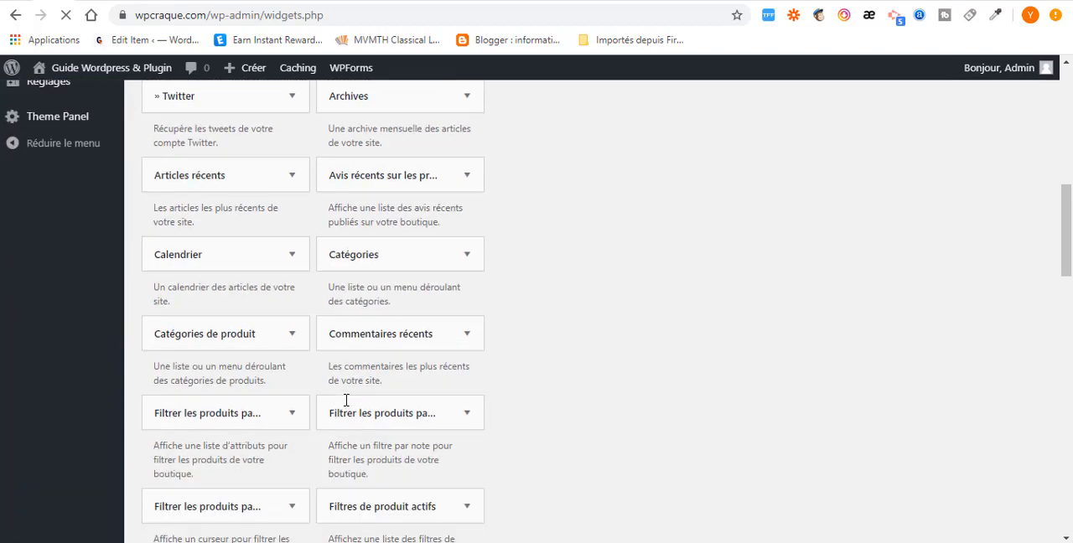
pyautogui.scroll(-5, 228, 448)
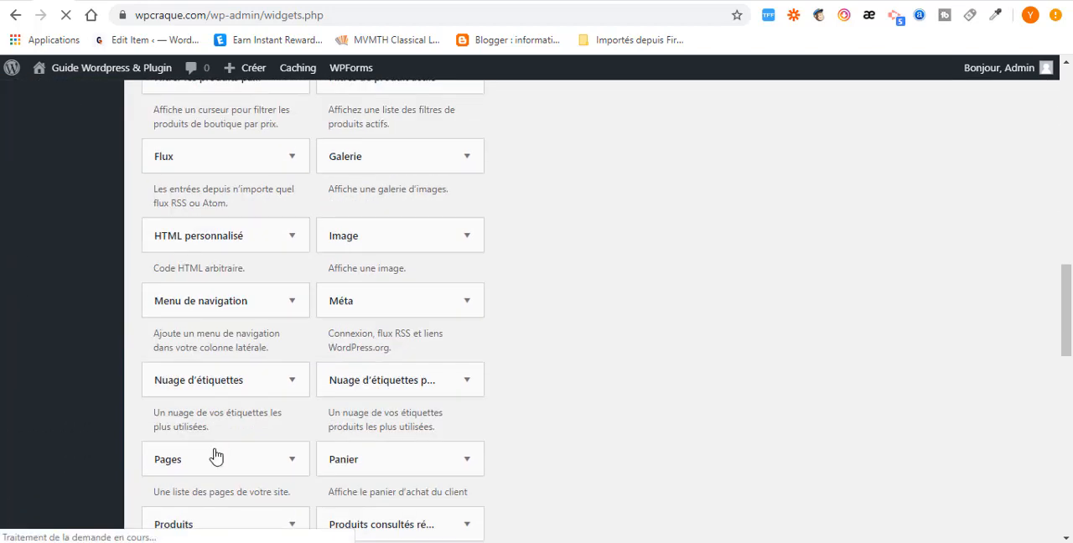
pyautogui.scroll(-1, 201, 461)
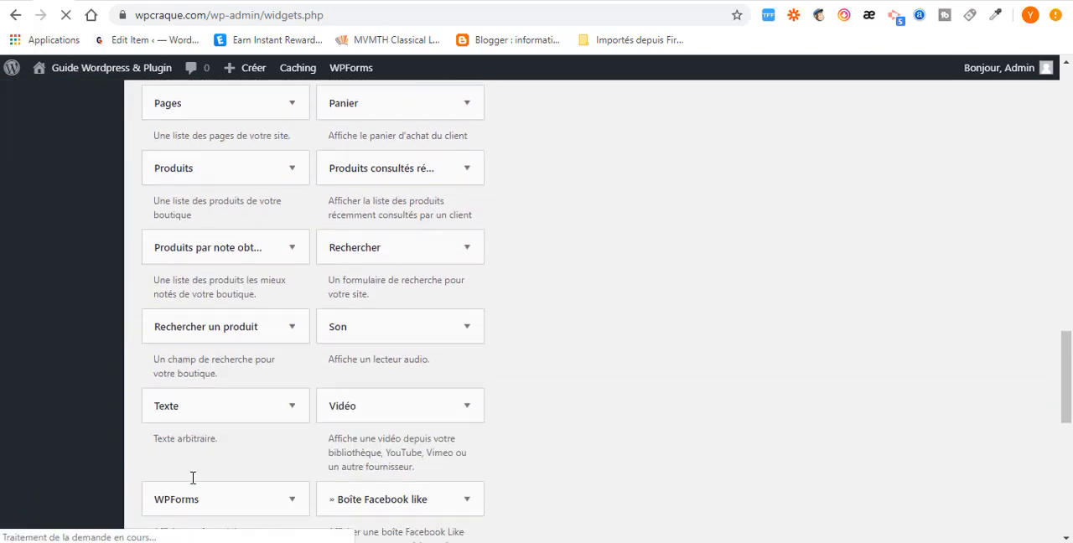
pyautogui.scroll(-3, 208, 491)
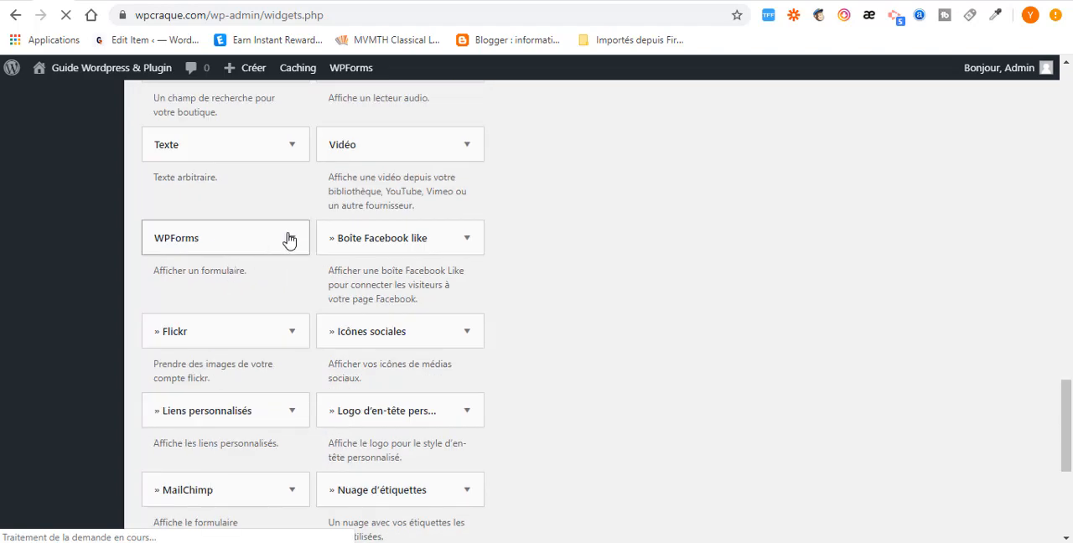
pyautogui.scroll(17, 601, 230)
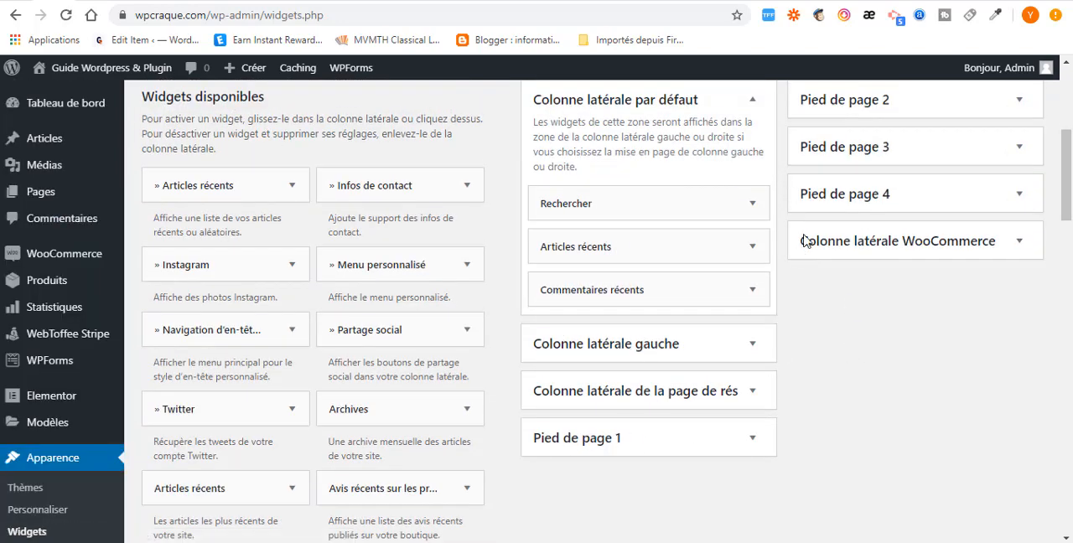
pyautogui.scroll(3, 907, 349)
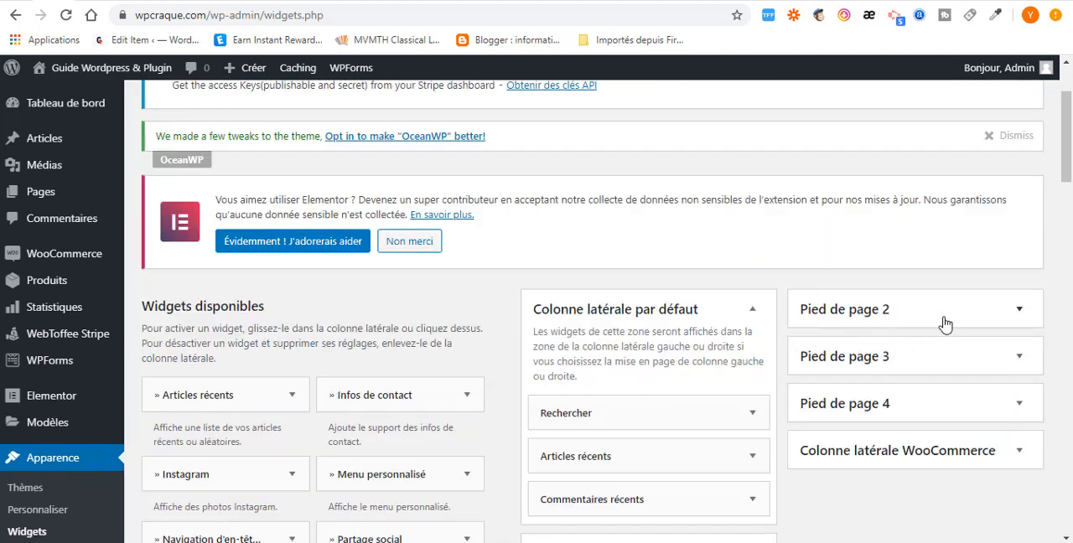
pyautogui.scroll(-2, 822, 360)
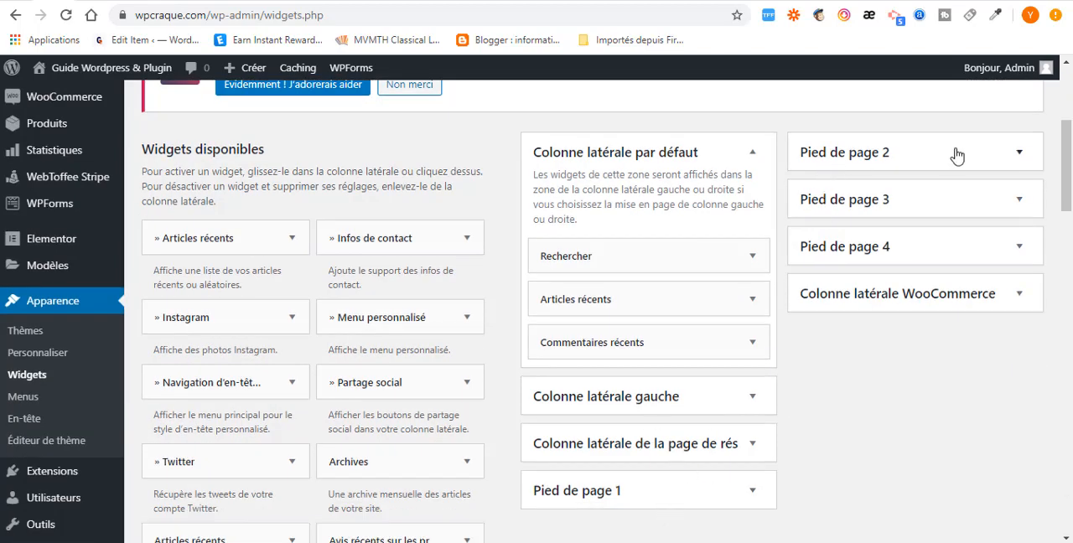
pyautogui.scroll(-3, 212, 419)
pyautogui.scroll(-15, 251, 394)
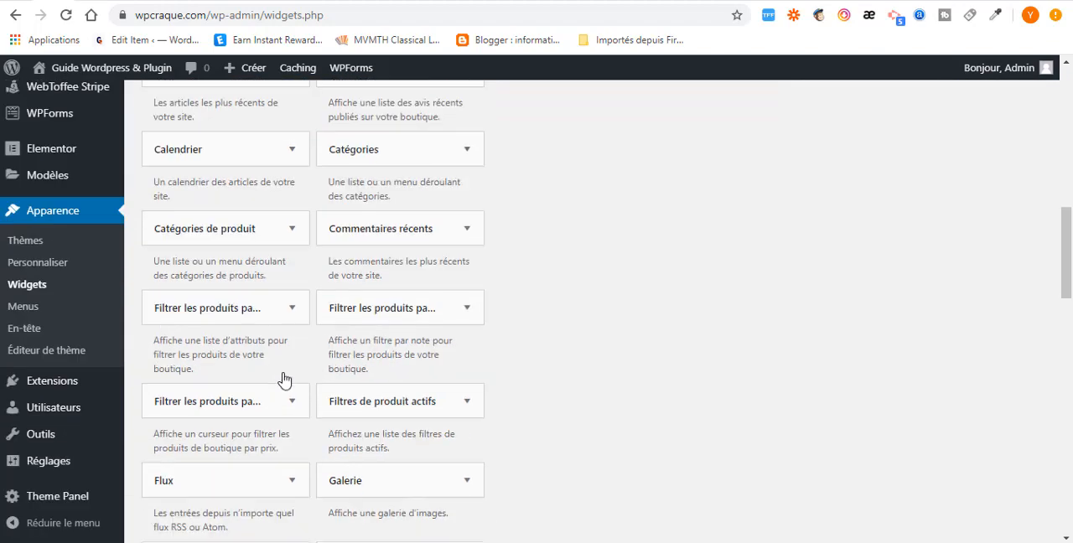
pyautogui.scroll(-4, 295, 369)
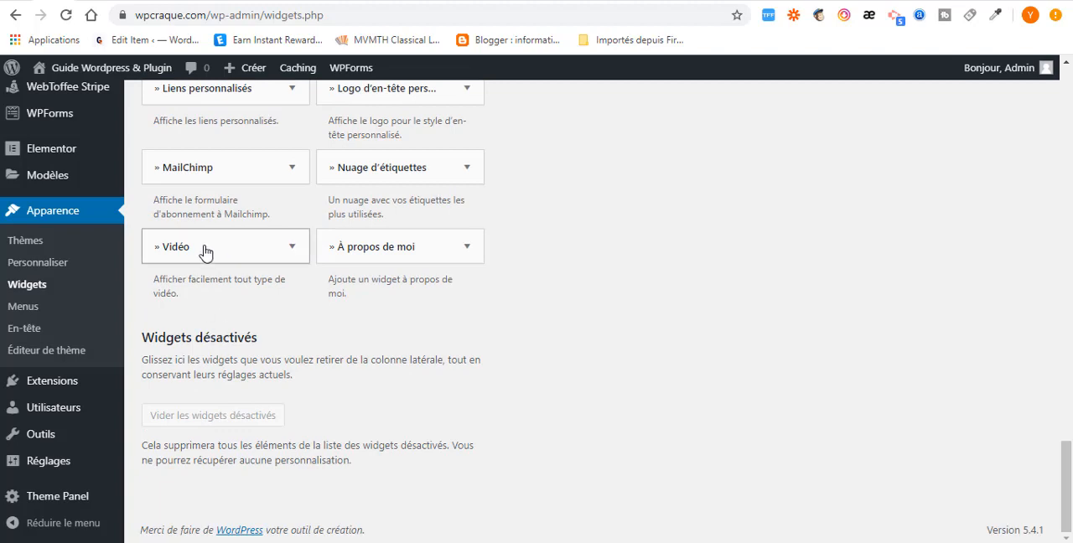
# - Add the WPForms widget to the "Pied de page 1" footer area
pyautogui.scroll(3, 226, 251)
pyautogui.scroll(1, 223, 221)
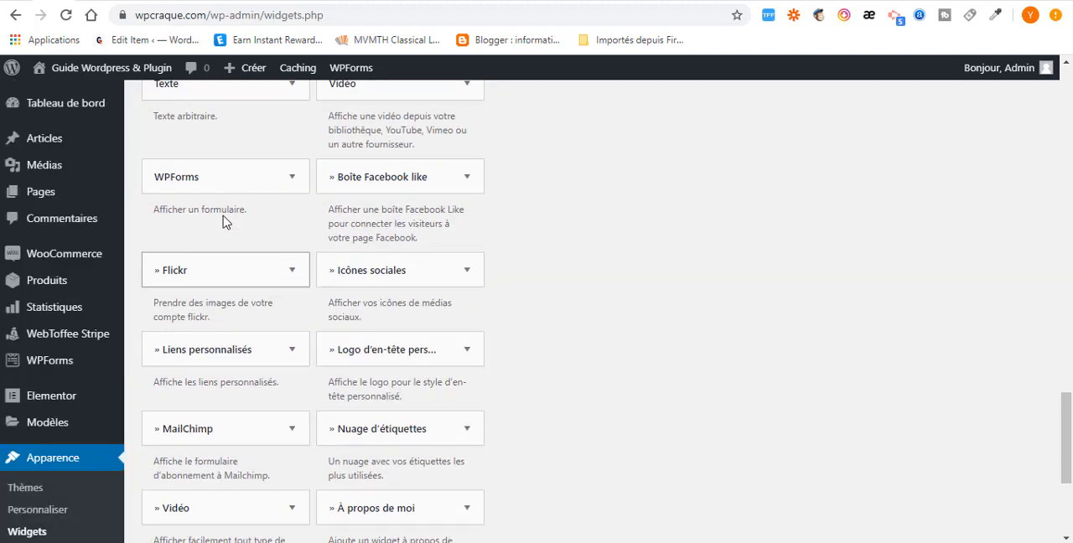
pyautogui.click(285, 178)
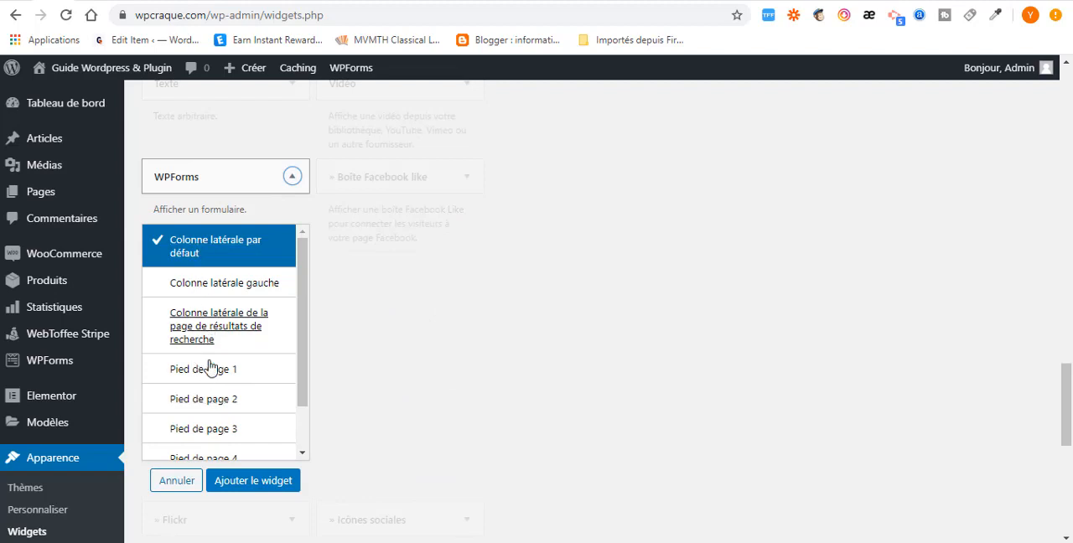
pyautogui.scroll(-1, 222, 423)
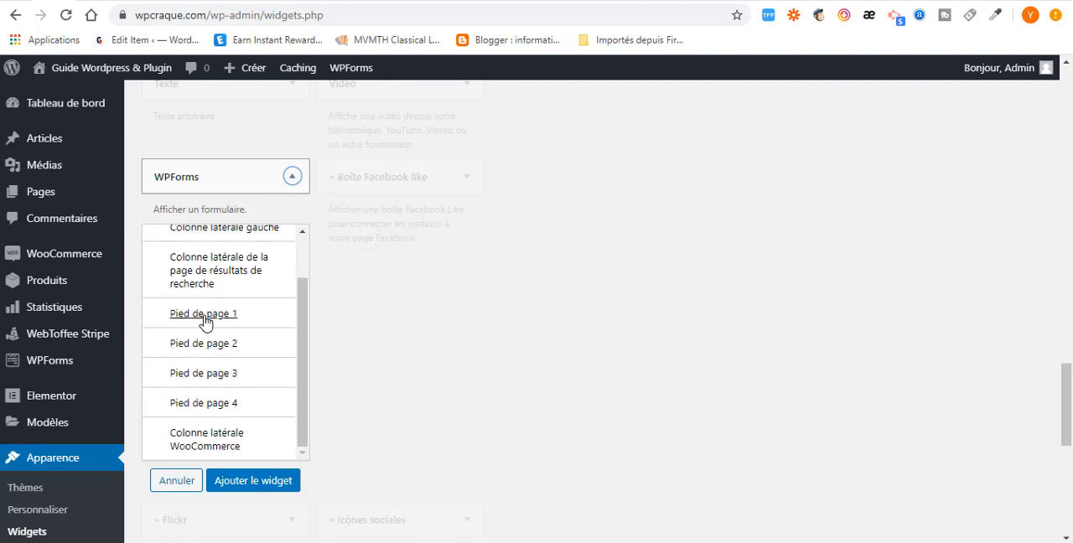
pyautogui.click(208, 323)
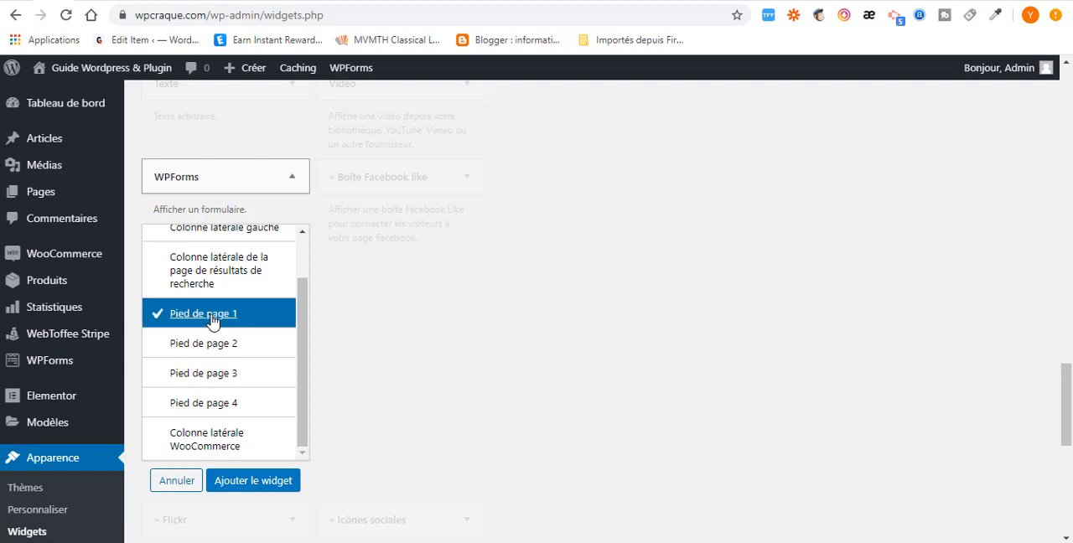
pyautogui.click(244, 484)
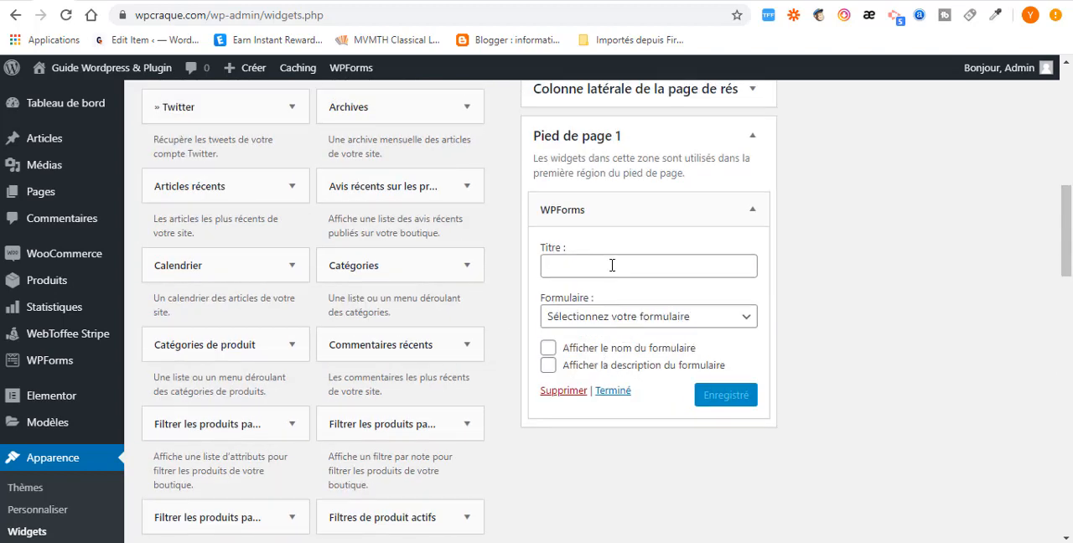
# - Title the footer widget "Inscrivez vous a notre newsletter", choose "Formulaire d'inscription à la newsletter" as its form, save and close the widget
pyautogui.click(610, 265)
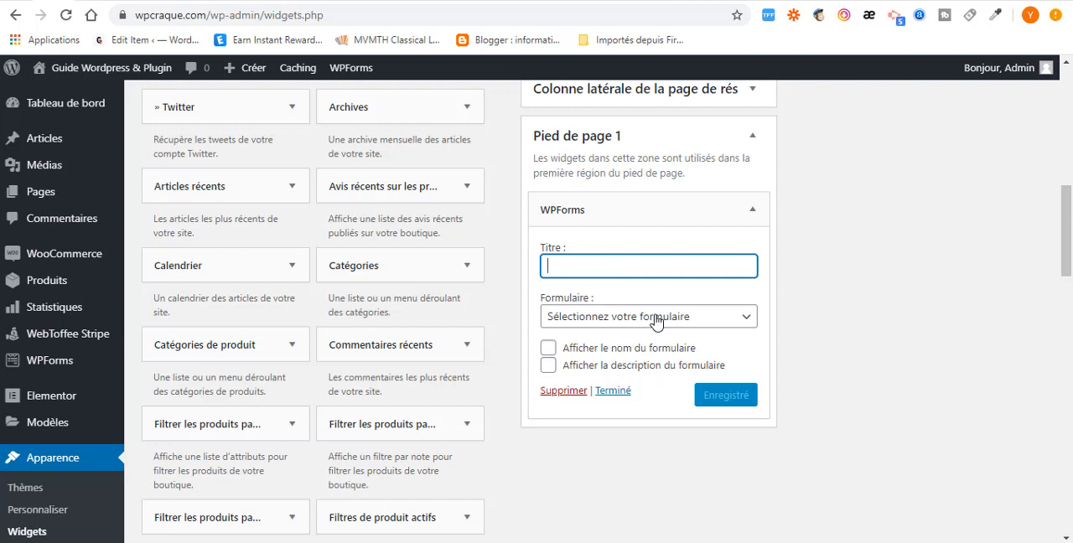
pyautogui.write('Inscrivez vous')
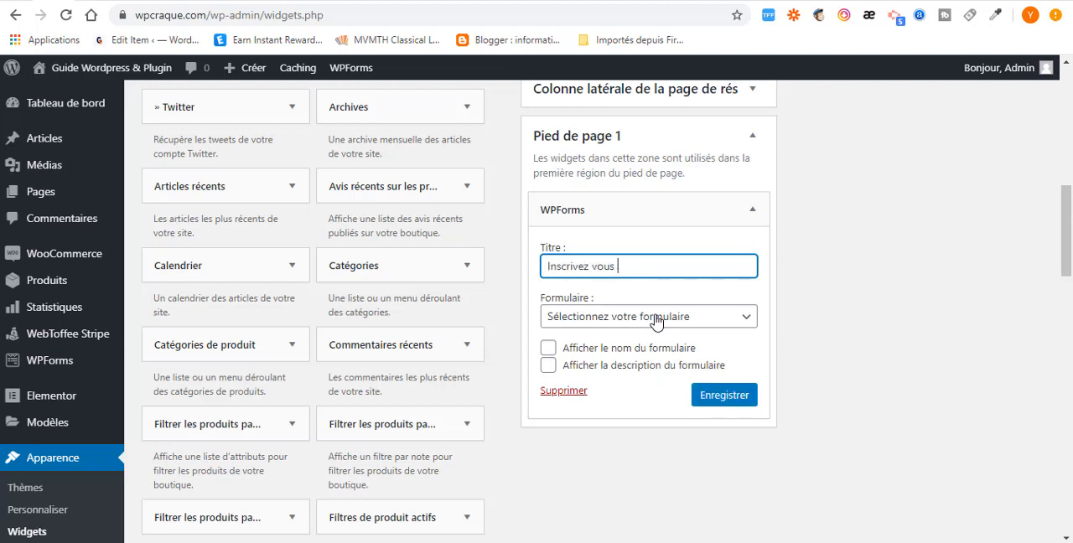
pyautogui.write(' a notre newsletter')
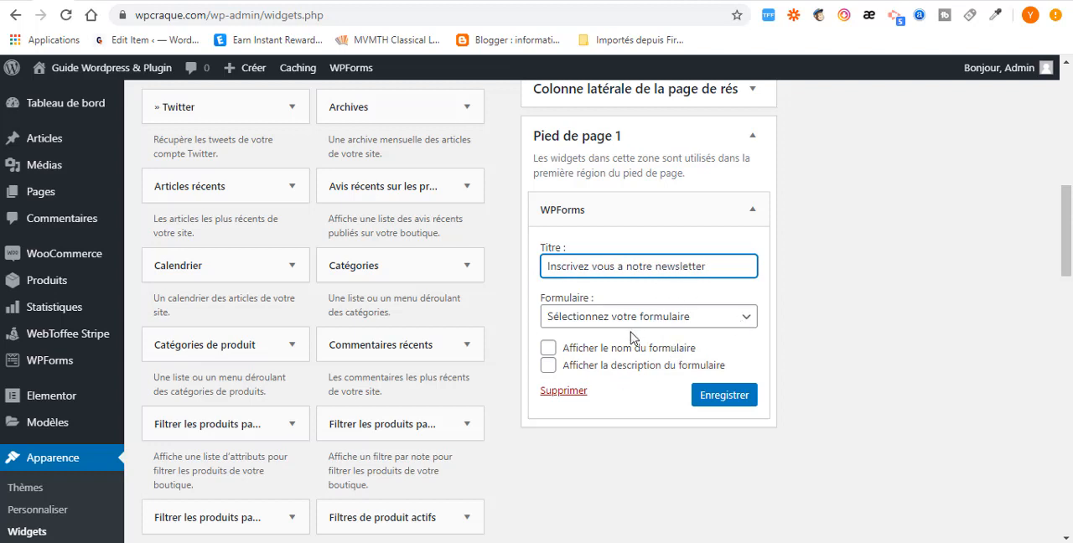
pyautogui.click(701, 324)
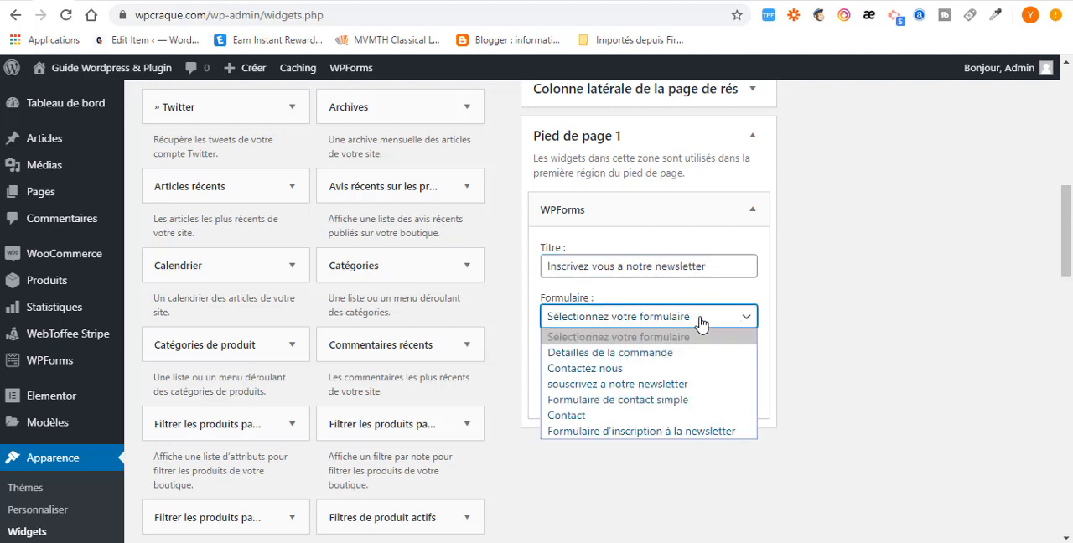
pyautogui.click(646, 431)
pyautogui.click(719, 399)
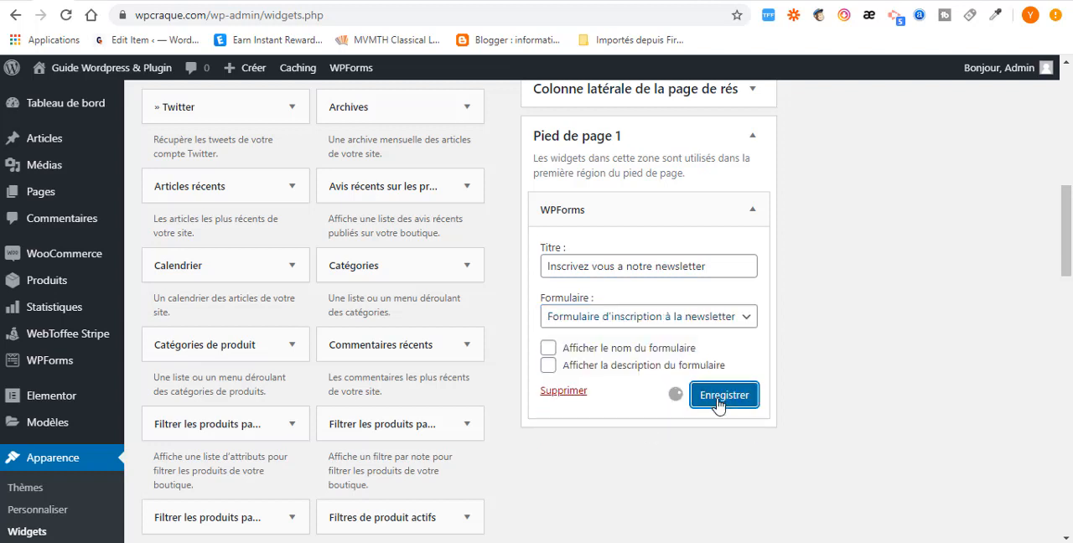
pyautogui.click(616, 392)
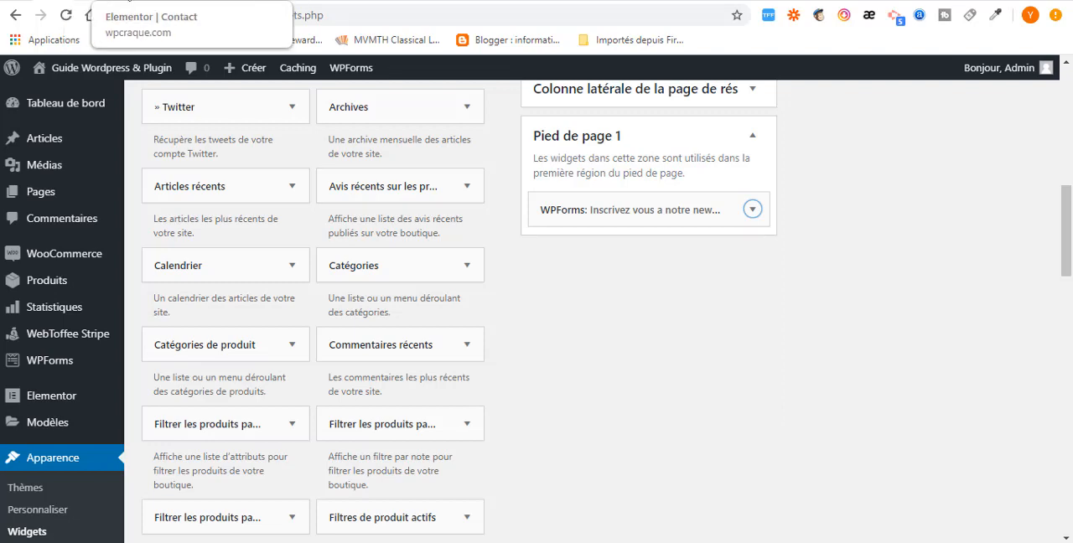
# - Switch to the live Contact page, reload it and check the newsletter form in the footer
pyautogui.click(120, 1)
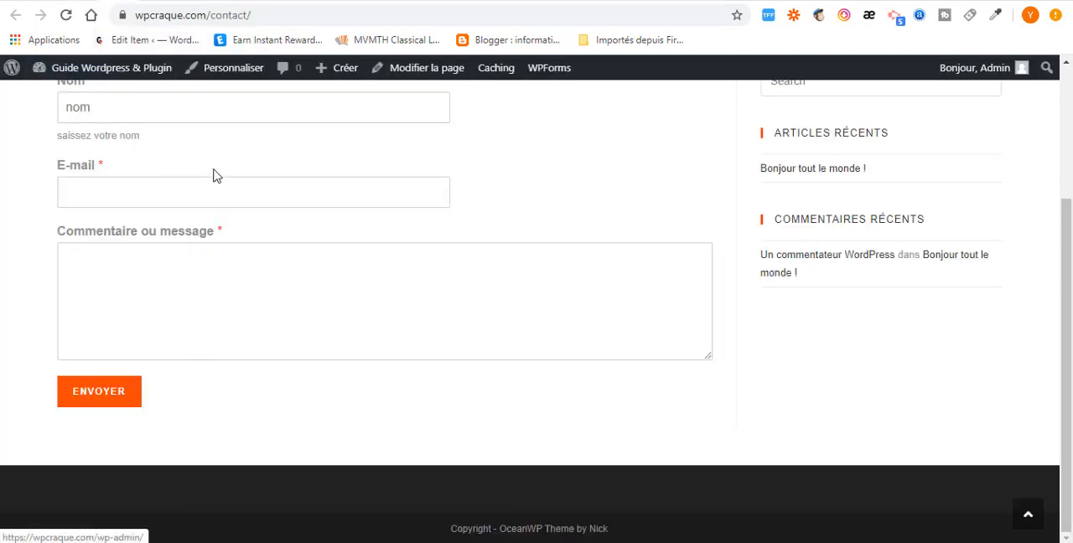
pyautogui.press('F5')
pyautogui.scroll(-10, 340, 424)
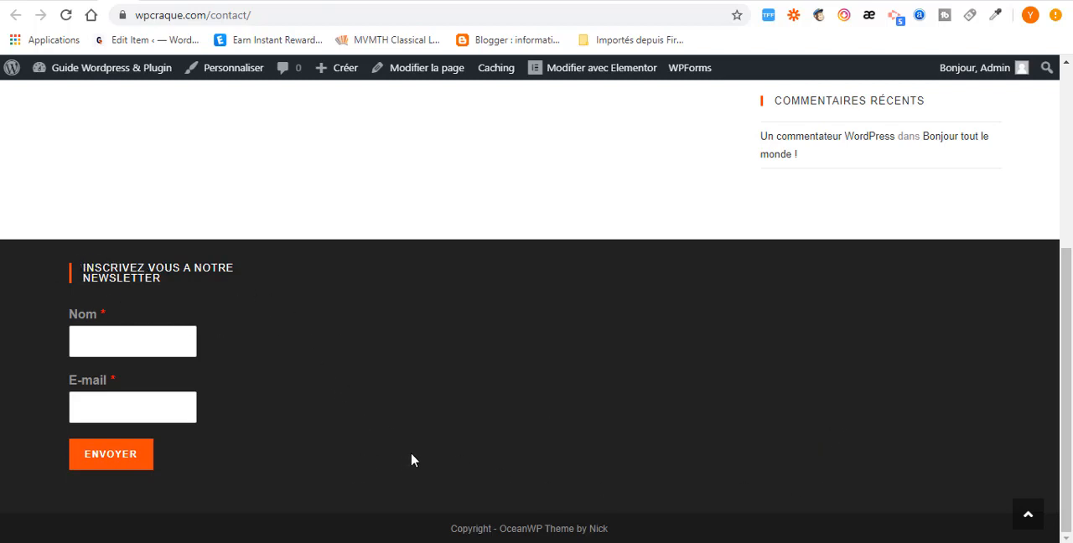
pyautogui.scroll(4, 454, 459)
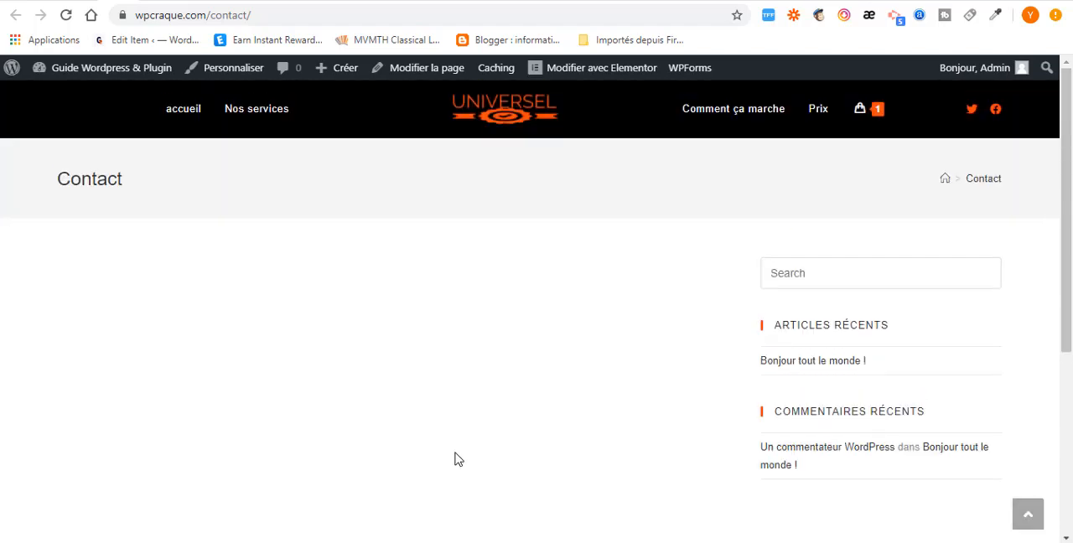